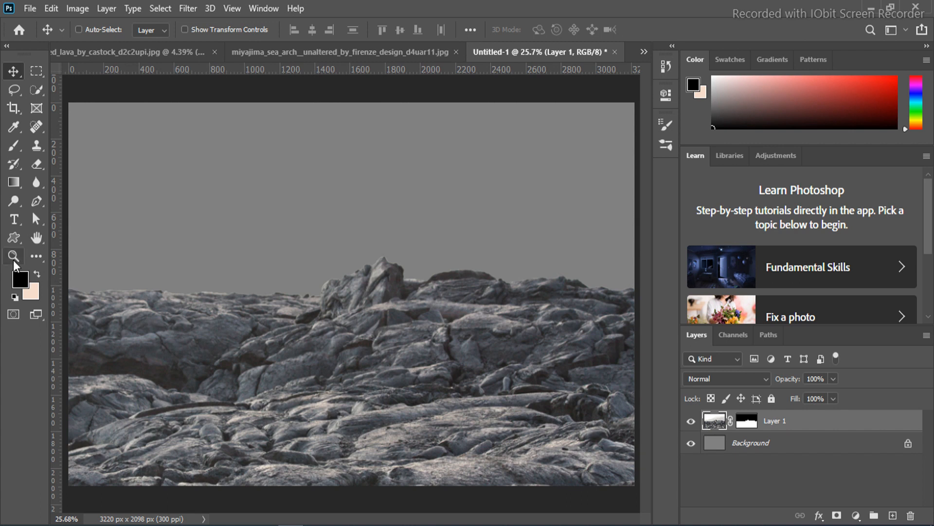
Scale the rock layer to the canvas width, flatten it lower in the frame and warp its skyline into a valley-like curve.
{"action": "key", "text": "ctrl+t"}
{"action": "left_click_drag", "start_coordinate": [430, 375], "coordinate": [420, 343]}
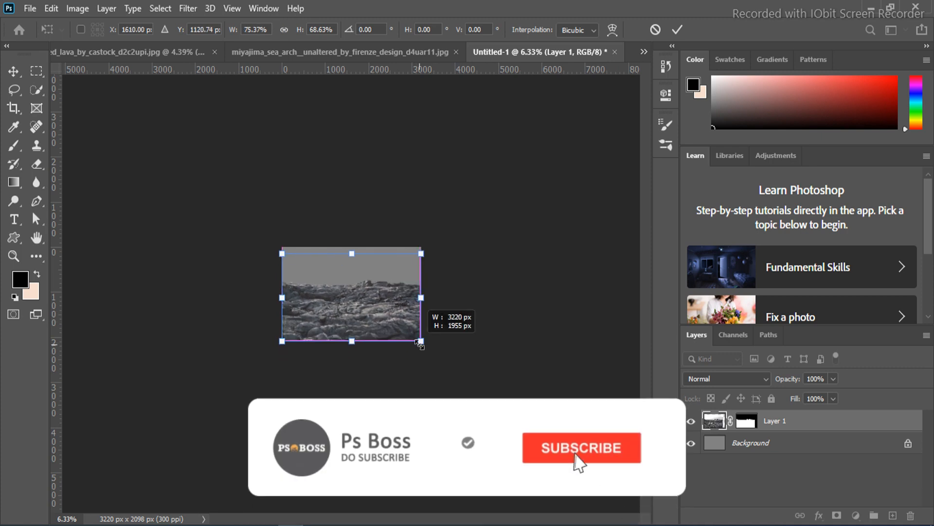
{"action": "left_click_drag", "start_coordinate": [351, 253], "coordinate": [417, 403]}
{"action": "right_click", "coordinate": [356, 296]}
{"action": "left_click", "coordinate": [384, 133]}
{"action": "left_click", "coordinate": [677, 29]}
Darken the rock layer with Brightness/Contrast, using brightness -47 and contrast 45.
{"action": "key", "text": "z"}
{"action": "left_click", "coordinate": [376, 332]}
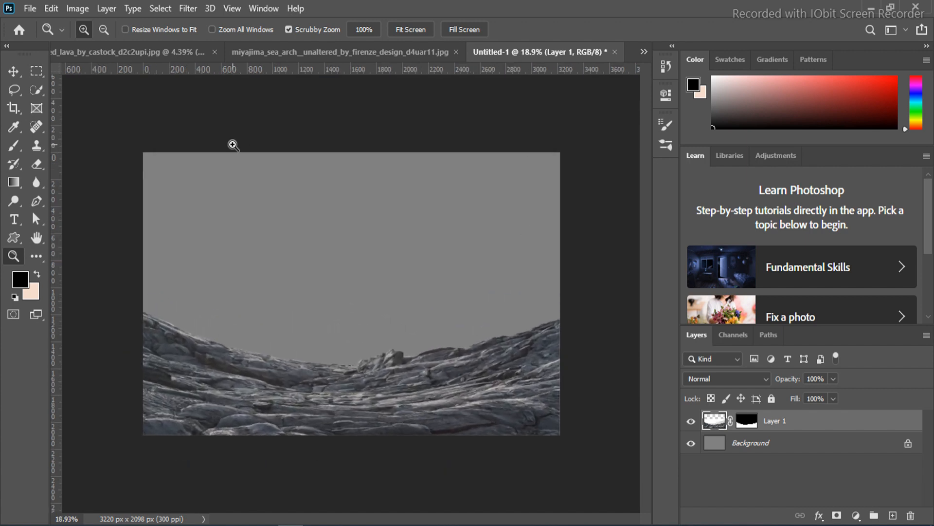
{"action": "left_click", "coordinate": [78, 8]}
{"action": "mouse_move", "coordinate": [89, 43]}
{"action": "left_click", "coordinate": [228, 41]}
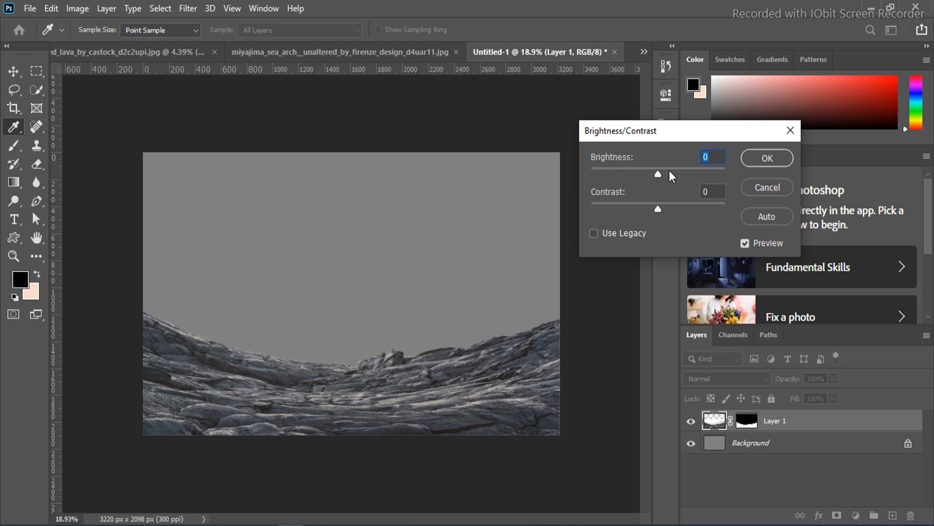
{"action": "left_click_drag", "start_coordinate": [652, 175], "coordinate": [644, 175]}
{"action": "left_click_drag", "start_coordinate": [659, 209], "coordinate": [683, 209]}
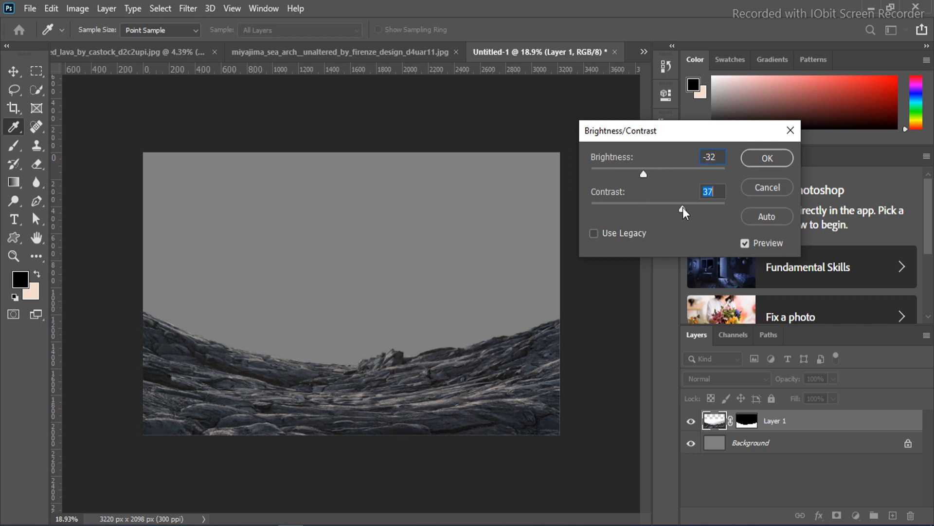
{"action": "left_click_drag", "start_coordinate": [641, 174], "coordinate": [638, 173]}
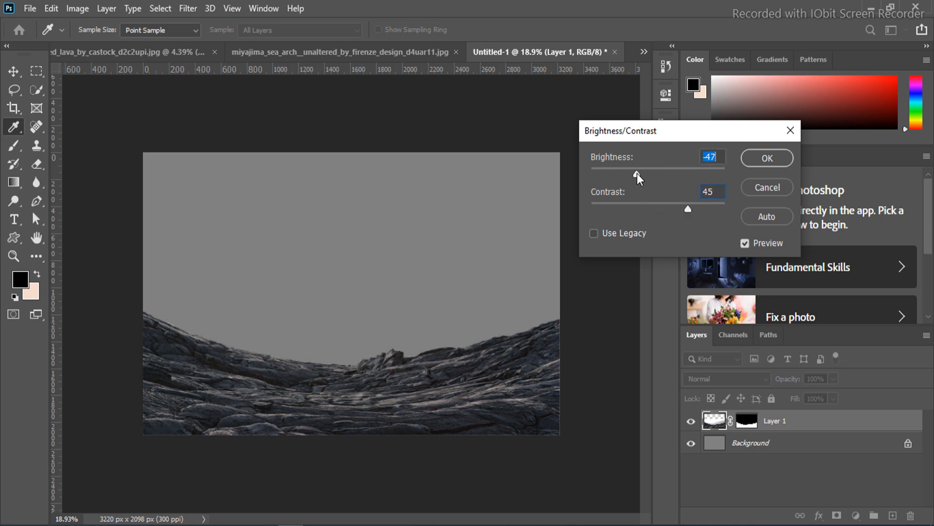
{"action": "left_click", "coordinate": [767, 158]}
Load the rock layer's outline as a selection and add a new empty layer above it.
{"action": "key", "text": "z"}
{"action": "left_click_drag", "start_coordinate": [431, 368], "coordinate": [432, 380]}
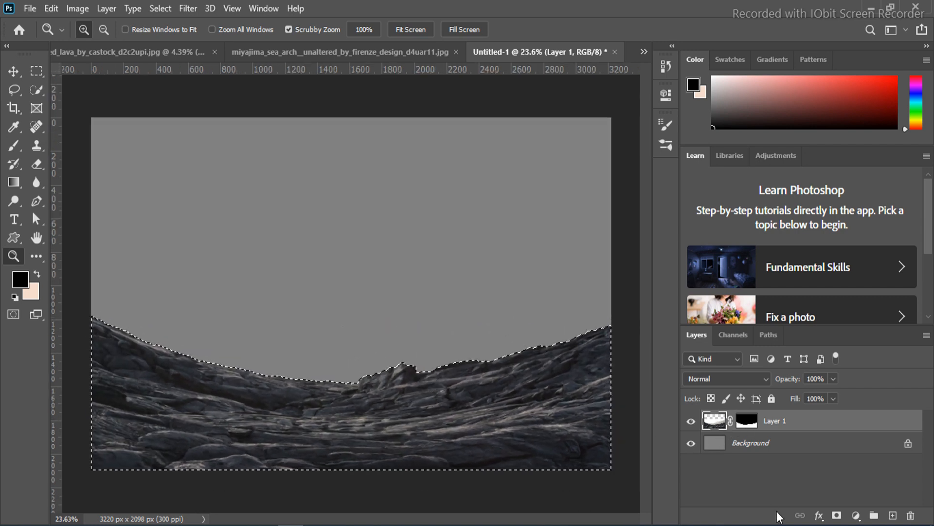
{"action": "left_click", "coordinate": [892, 515]}
Choose the Brush tool and make the pale peach colour ffe0cd the foreground colour.
{"action": "left_click_drag", "start_coordinate": [13, 145], "coordinate": [72, 143]}
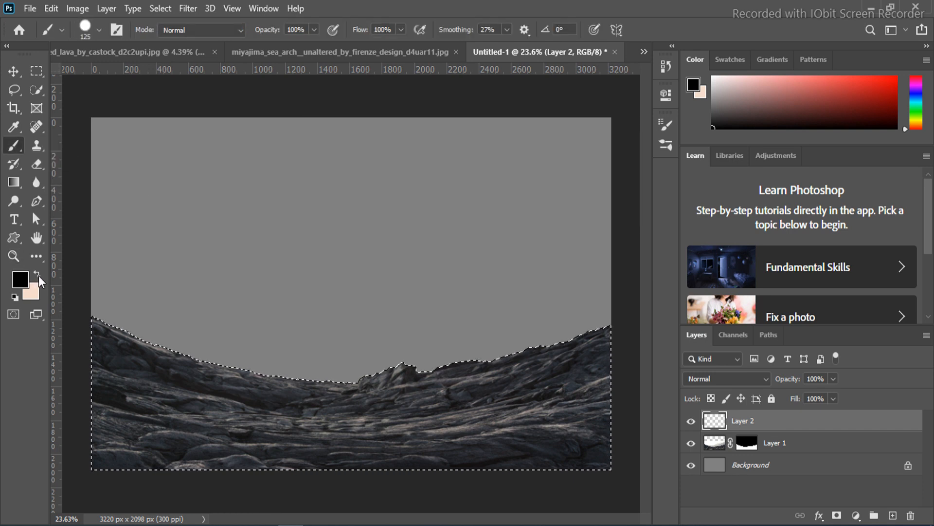
{"action": "left_click", "coordinate": [31, 291]}
{"action": "left_click", "coordinate": [339, 100]}
{"action": "left_click", "coordinate": [325, 98]}
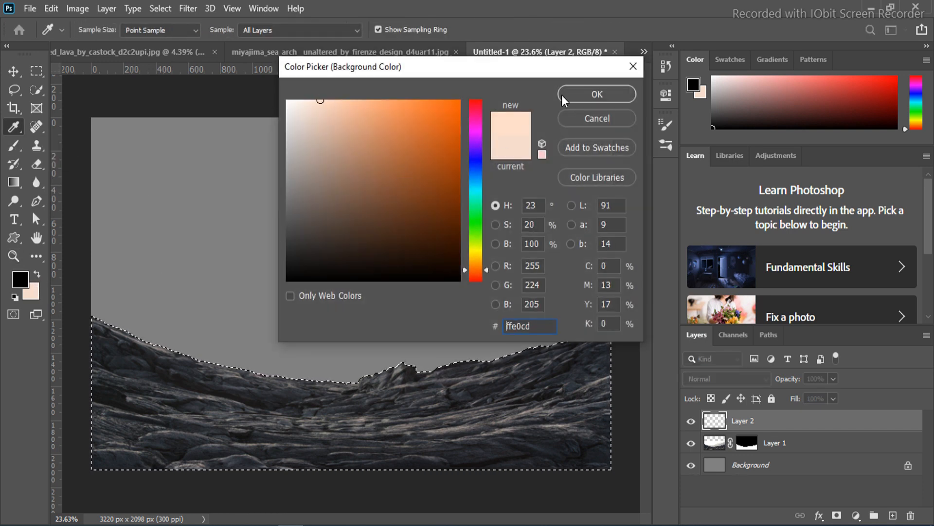
{"action": "left_click", "coordinate": [597, 95]}
{"action": "left_click", "coordinate": [36, 275]}
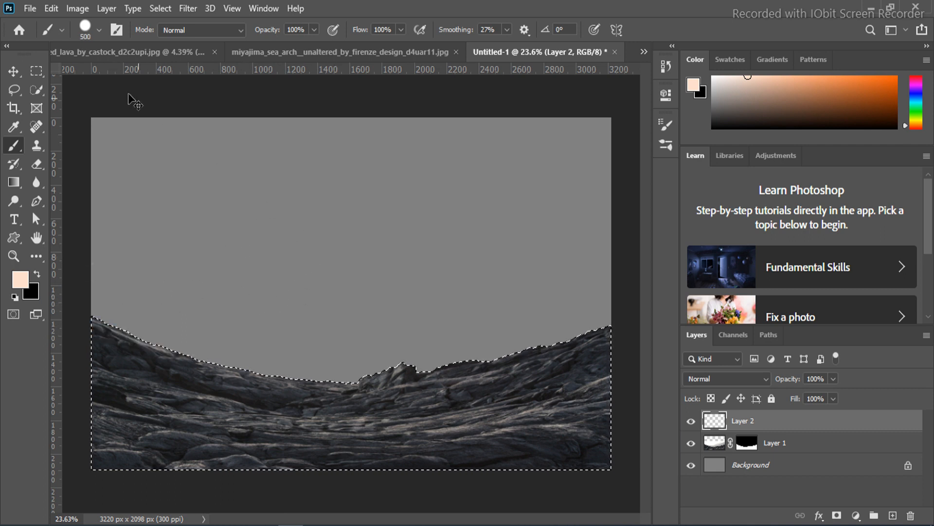
{"action": "left_click", "coordinate": [99, 30]}
{"action": "key", "text": "s"}
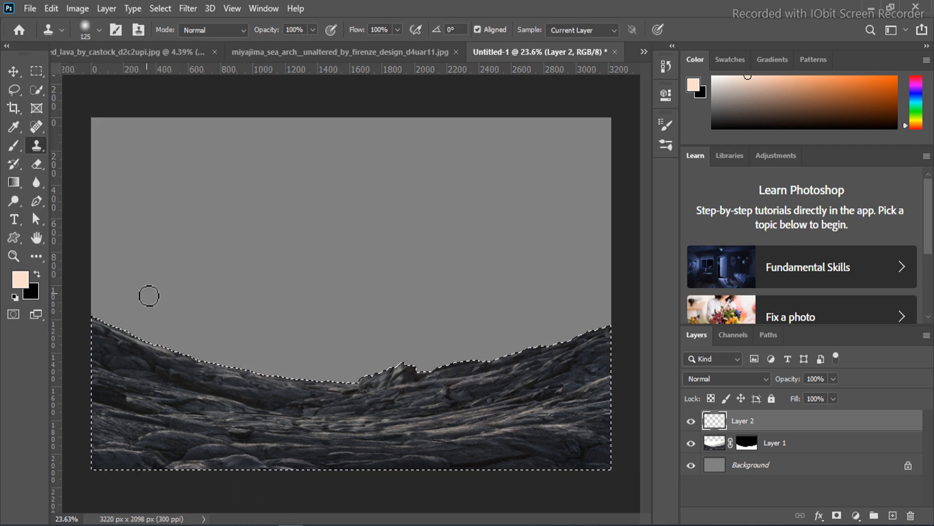
{"action": "left_click", "coordinate": [85, 287]}
{"action": "left_click", "coordinate": [467, 218]}
{"action": "left_click", "coordinate": [206, 301]}
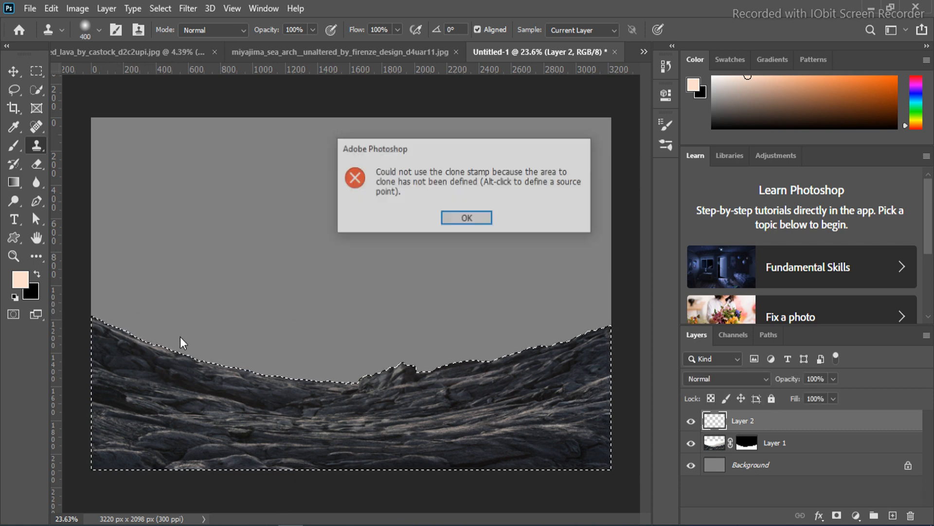
{"action": "left_click", "coordinate": [468, 219]}
{"action": "right_click", "coordinate": [13, 145]}
{"action": "left_click", "coordinate": [63, 143]}
{"action": "key", "text": "ctrl+z"}
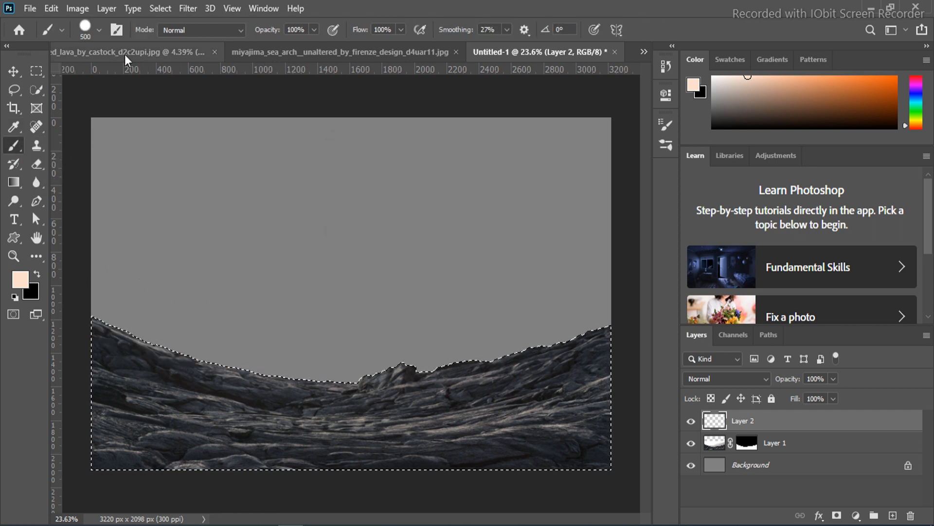
{"action": "left_click", "coordinate": [100, 30]}
{"action": "left_click", "coordinate": [46, 140]}
{"action": "left_click", "coordinate": [439, 4]}
{"action": "left_click", "coordinate": [14, 145]}
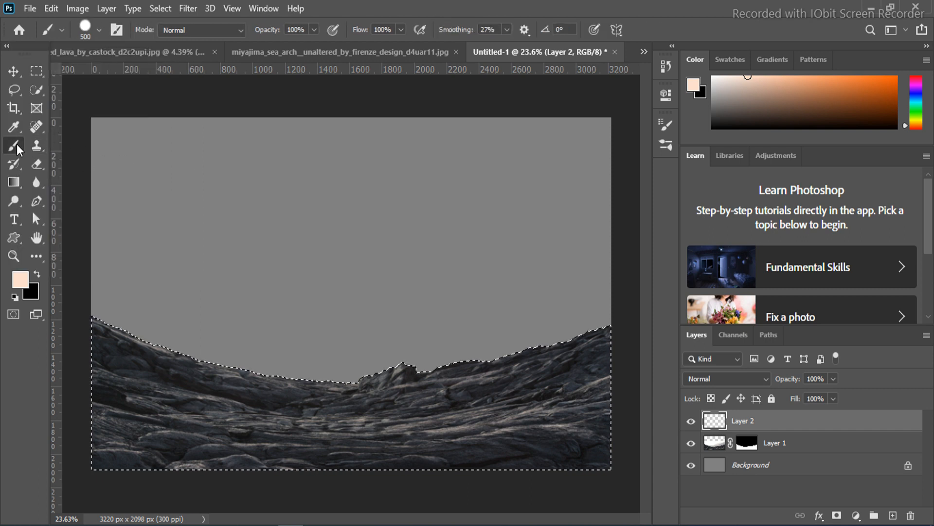
{"action": "left_click", "coordinate": [99, 31]}
{"action": "left_click", "coordinate": [27, 140]}
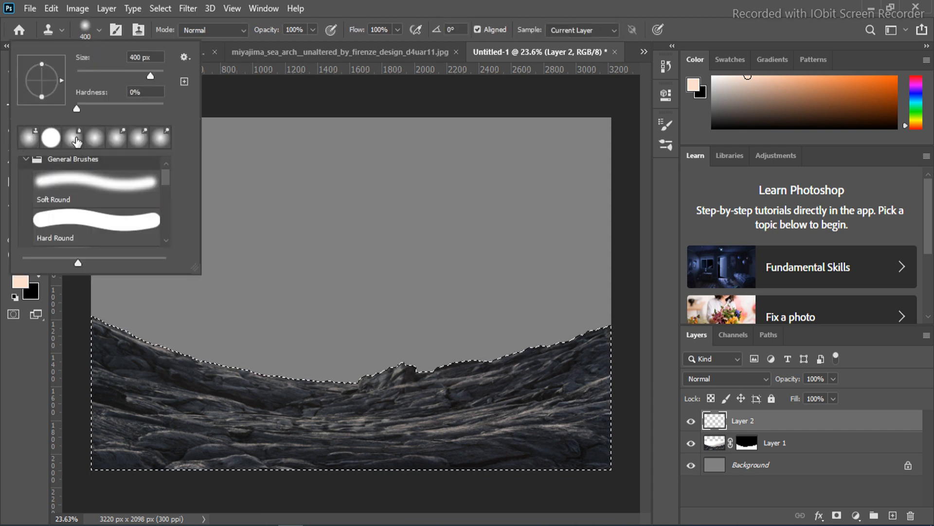
{"action": "left_click", "coordinate": [77, 142]}
{"action": "left_click", "coordinate": [15, 147]}
{"action": "right_click", "coordinate": [14, 143]}
{"action": "left_click", "coordinate": [51, 144]}
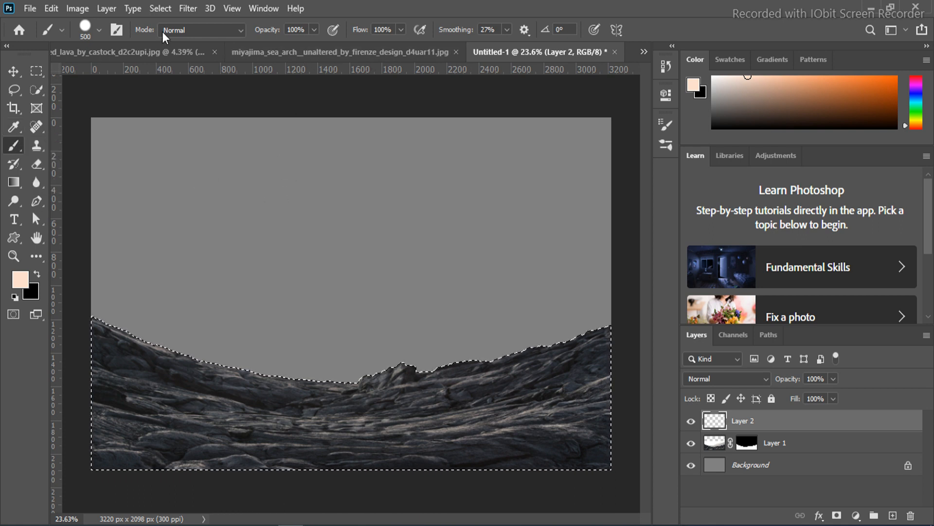
Paint a peach highlight along the selected rock ridge on Layer 2 with a 500 px Soft Round brush.
{"action": "left_click", "coordinate": [99, 30]}
{"action": "left_click", "coordinate": [135, 189]}
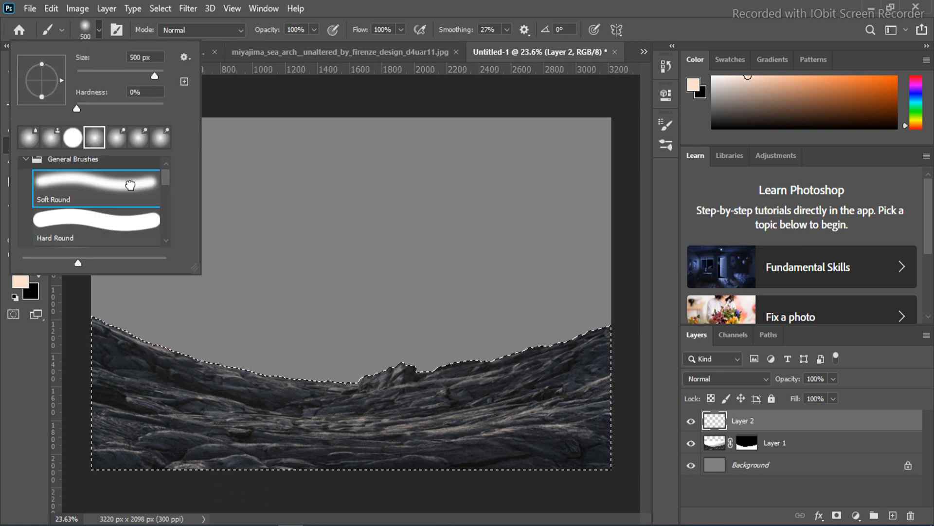
{"action": "left_click", "coordinate": [243, 193]}
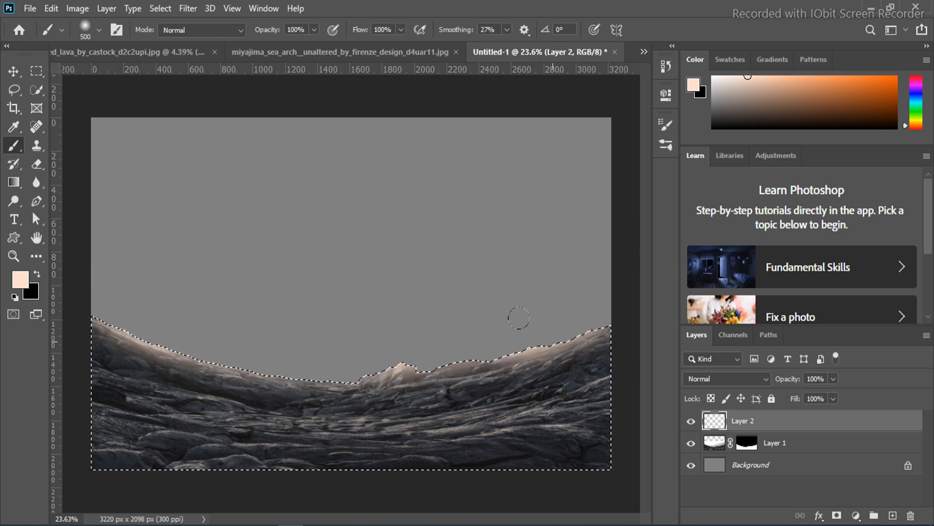
Set the highlight layer to Soft Light at 87% opacity and clear the selection.
{"action": "left_click", "coordinate": [727, 379]}
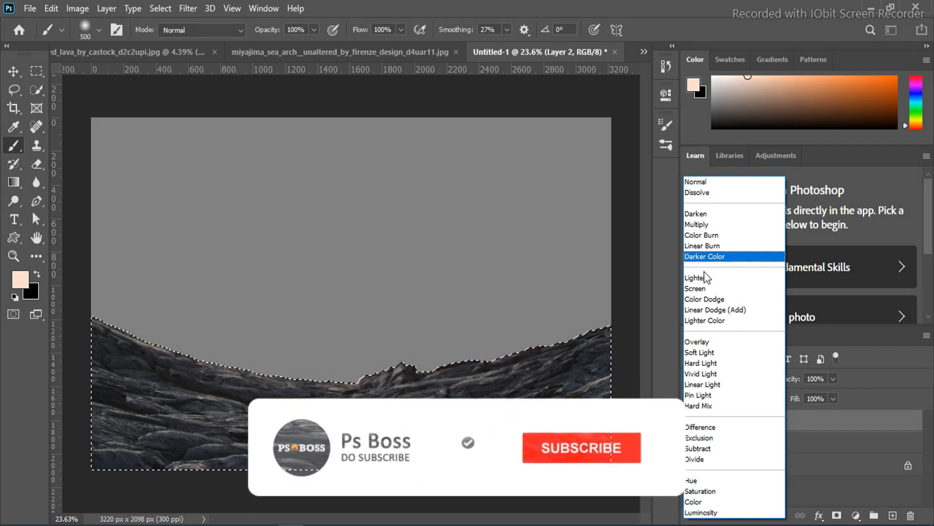
{"action": "left_click", "coordinate": [715, 356]}
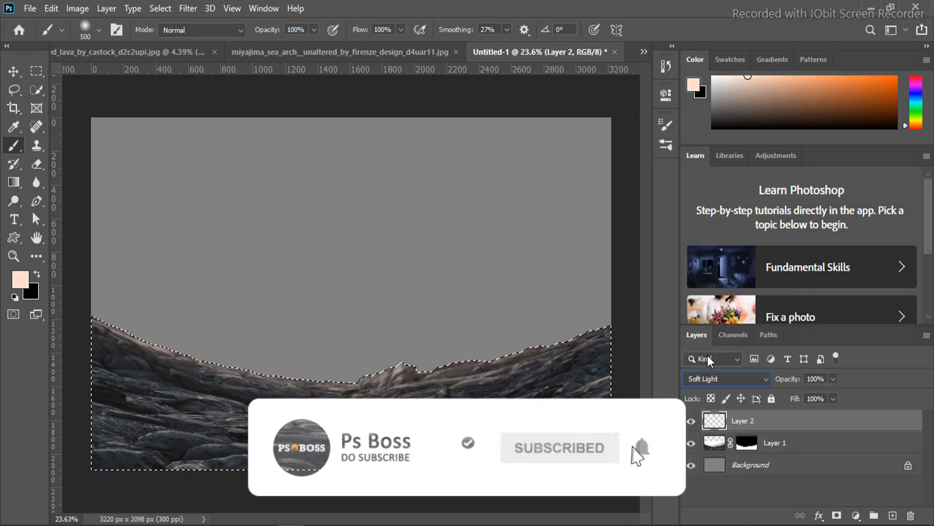
{"action": "key", "text": "ctrl+d"}
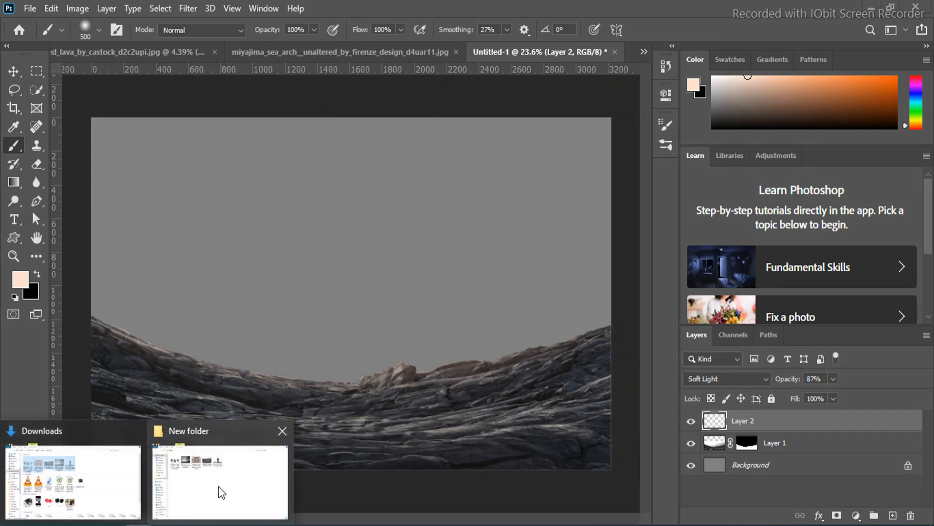
Place base05___sky_by_kuschelirmel_stock_d5pk3im.jpg from New folder into the composite, with Camera Raw exposure at +0.90.
{"action": "left_click", "coordinate": [217, 492]}
{"action": "left_click_drag", "start_coordinate": [246, 175], "coordinate": [356, 365]}
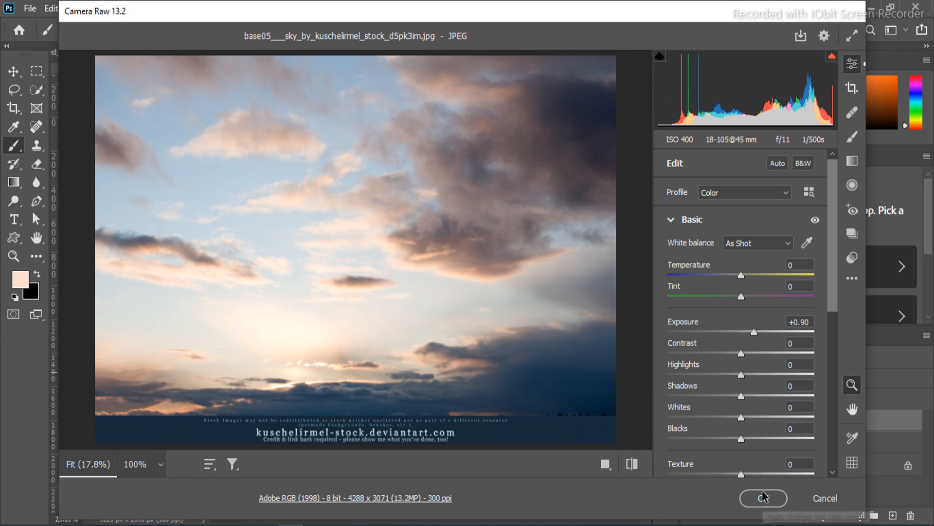
{"action": "left_click", "coordinate": [763, 498]}
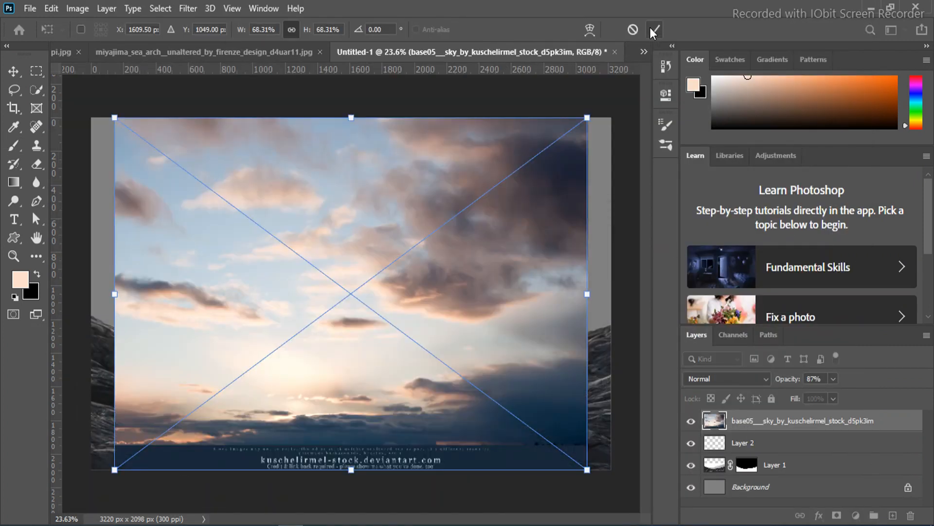
{"action": "left_click", "coordinate": [654, 31]}
Put the sky layer beneath the rock layer, enlarge it to 95.69% and position it so it fills the area above the ridge.
{"action": "left_click_drag", "start_coordinate": [759, 427], "coordinate": [768, 474]}
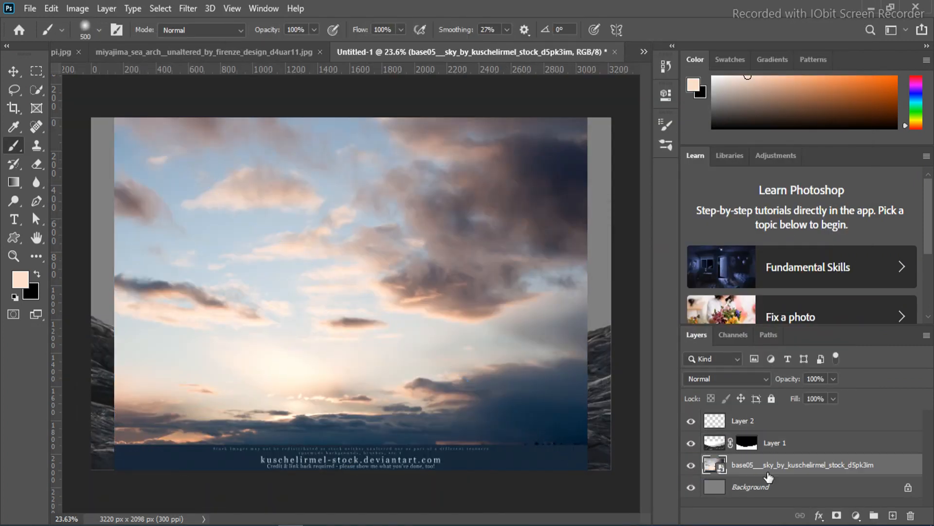
{"action": "key", "text": "ctrl+t"}
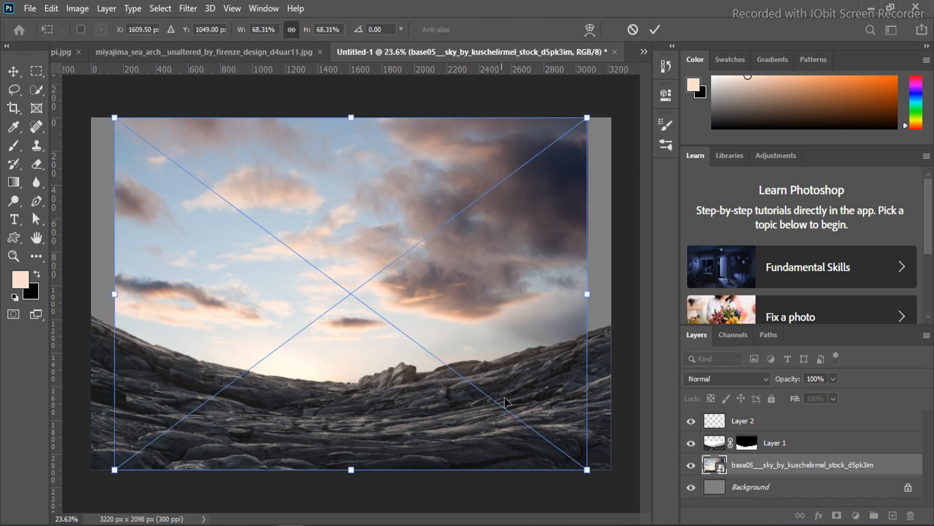
{"action": "left_click_drag", "start_coordinate": [588, 469], "coordinate": [706, 511]}
{"action": "mouse_move", "coordinate": [521, 349]}
{"action": "left_mouse_down"}
{"action": "mouse_move", "coordinate": [521, 330]}
{"action": "mouse_move", "coordinate": [568, 315]}
{"action": "left_mouse_up"}
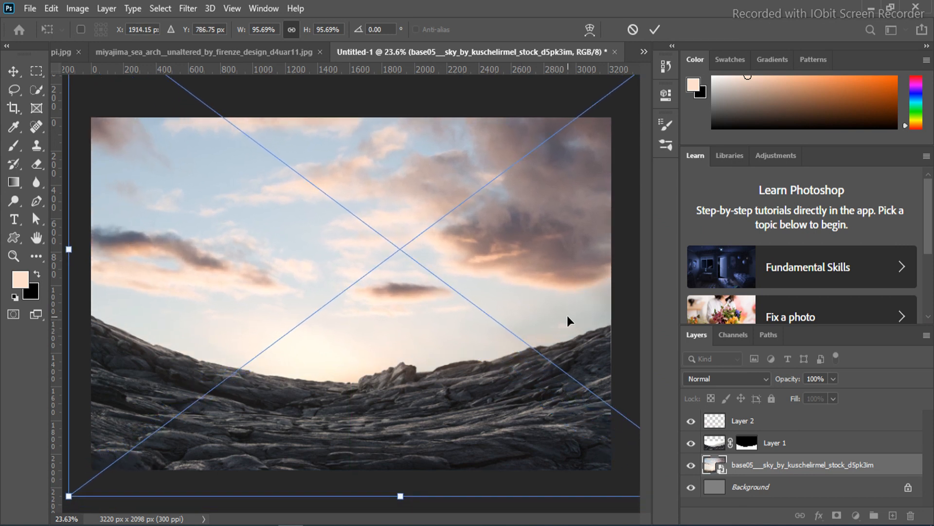
{"action": "key", "text": "Return"}
{"action": "key", "text": "b"}
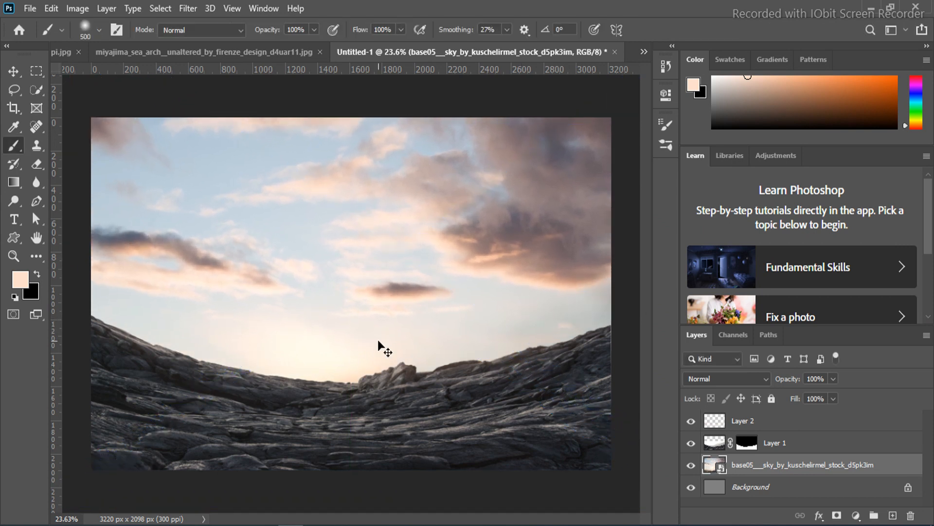
Copy the cut-out red gate with its layer mask from the miyajima_sea_arch image into Untitled-1.
{"action": "scroll", "coordinate": [379, 342], "scroll_direction": "up", "scroll_amount": 1}
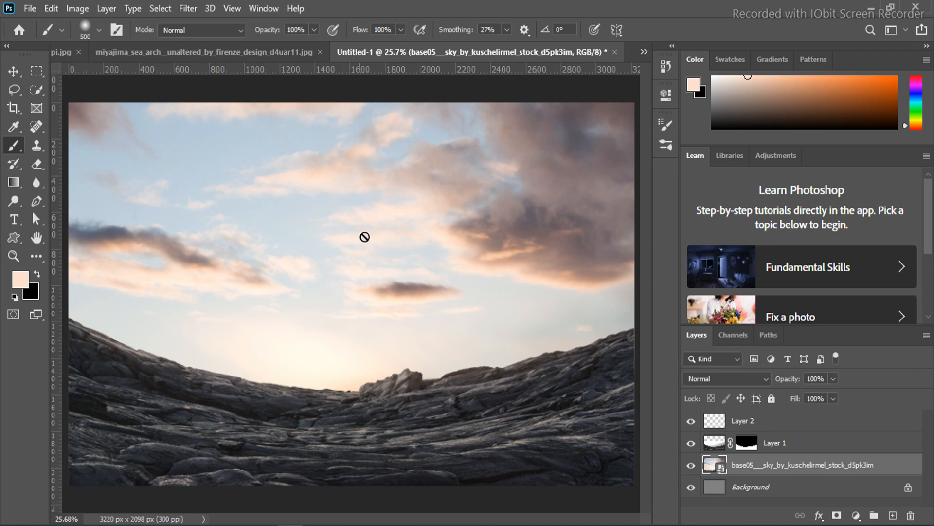
{"action": "left_click", "coordinate": [13, 71]}
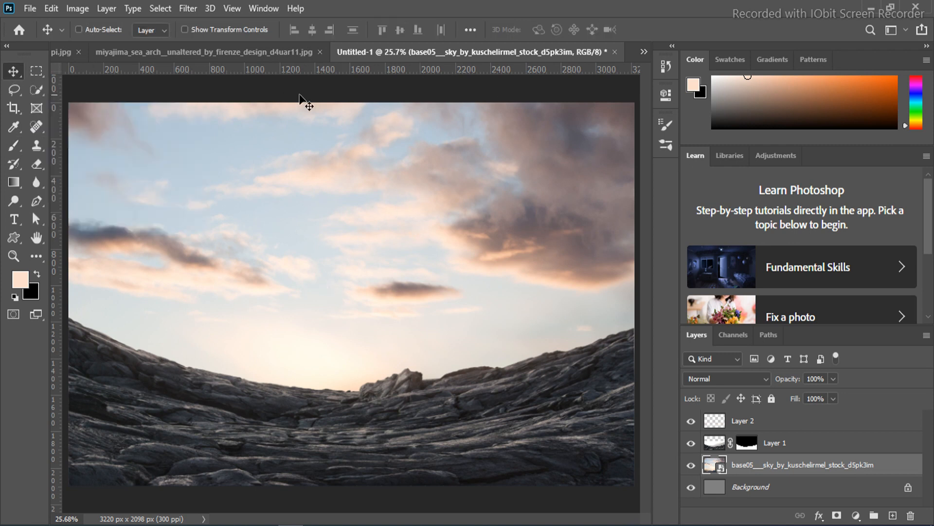
{"action": "left_click", "coordinate": [218, 52]}
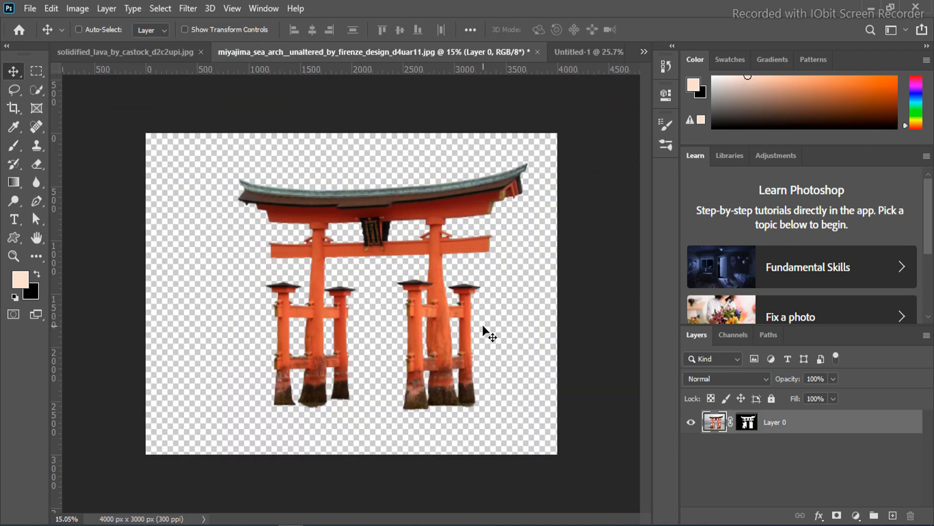
{"action": "right_click", "coordinate": [738, 421]}
{"action": "left_click", "coordinate": [781, 297]}
{"action": "right_click", "coordinate": [749, 428]}
{"action": "left_click", "coordinate": [783, 298]}
{"action": "left_click_drag", "start_coordinate": [390, 214], "coordinate": [336, 325]}
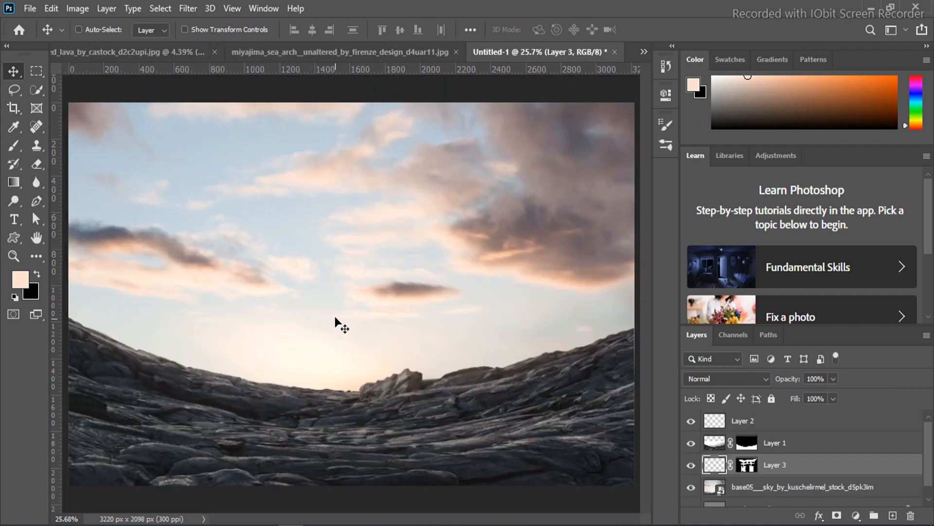
Scale the gate down proportionally to 55.99% and position it upright behind the middle of the rock ridge.
{"action": "left_click_drag", "start_coordinate": [482, 336], "coordinate": [455, 338]}
{"action": "key", "text": "ctrl+t"}
{"action": "left_click_drag", "start_coordinate": [527, 206], "coordinate": [449, 310]}
{"action": "key", "text": "ctrl+z"}
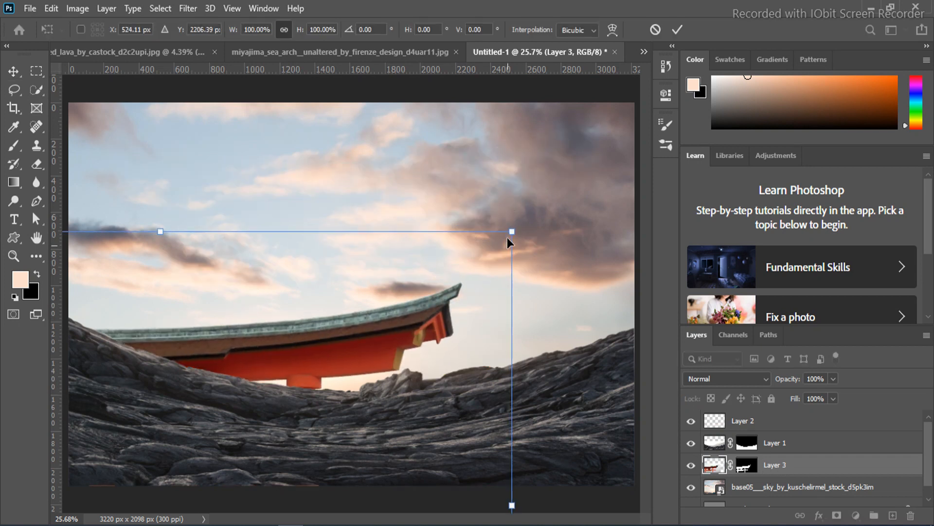
{"action": "left_click_drag", "start_coordinate": [511, 231], "coordinate": [351, 398]}
{"action": "left_click_drag", "start_coordinate": [240, 437], "coordinate": [390, 212]}
{"action": "left_click_drag", "start_coordinate": [478, 412], "coordinate": [497, 426]}
{"action": "mouse_move", "coordinate": [450, 303]}
{"action": "left_mouse_down"}
{"action": "mouse_move", "coordinate": [450, 325]}
{"action": "mouse_move", "coordinate": [455, 299]}
{"action": "mouse_move", "coordinate": [450, 307]}
{"action": "left_mouse_up"}
{"action": "left_click_drag", "start_coordinate": [504, 142], "coordinate": [511, 133]}
{"action": "key", "text": "Return"}
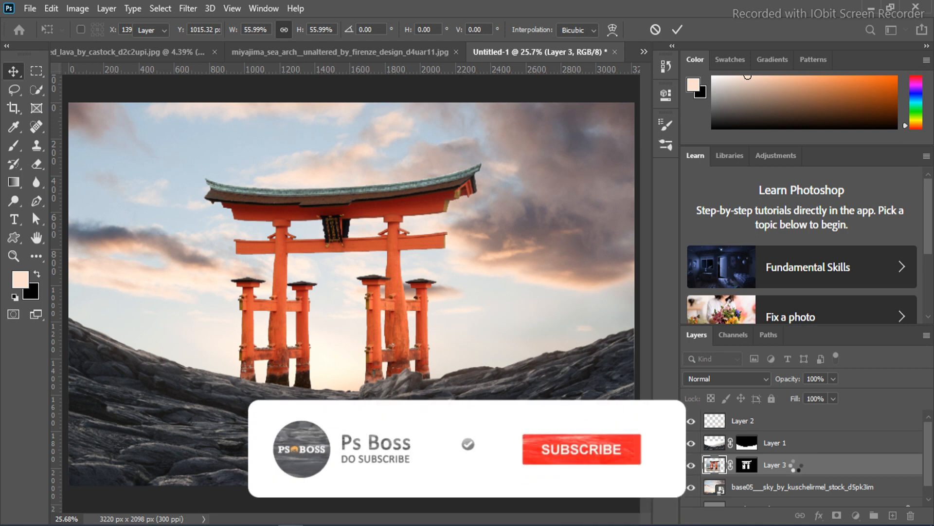
Stack the gate layer above the rock layer and shift the gate slightly down so its legs overlap the rocks.
{"action": "left_click_drag", "start_coordinate": [781, 466], "coordinate": [784, 443]}
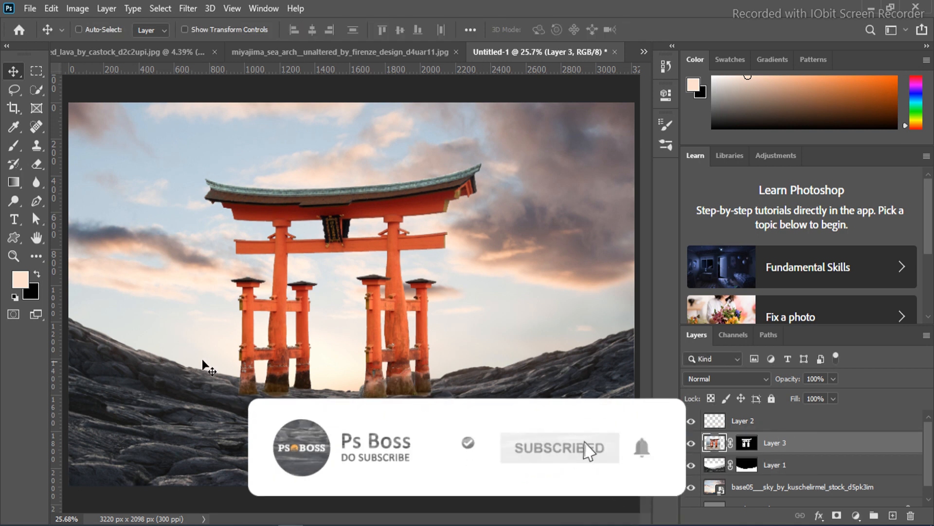
{"action": "left_click", "coordinate": [14, 256]}
{"action": "left_click_drag", "start_coordinate": [334, 422], "coordinate": [405, 440]}
{"action": "mouse_move", "coordinate": [291, 375]}
{"action": "left_mouse_down"}
{"action": "mouse_move", "coordinate": [482, 379]}
{"action": "mouse_move", "coordinate": [290, 386]}
{"action": "left_mouse_up"}
{"action": "left_click_drag", "start_coordinate": [372, 318], "coordinate": [323, 400]}
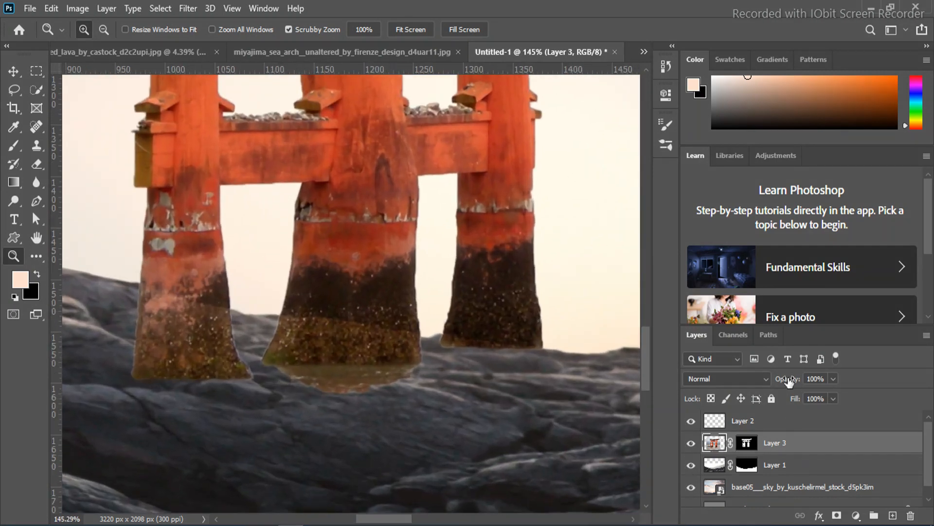
{"action": "left_click", "coordinate": [691, 443]}
{"action": "left_click", "coordinate": [691, 444]}
{"action": "left_click", "coordinate": [13, 71]}
{"action": "left_click_drag", "start_coordinate": [334, 240], "coordinate": [331, 270]}
{"action": "left_click", "coordinate": [691, 443]}
{"action": "left_click", "coordinate": [691, 443]}
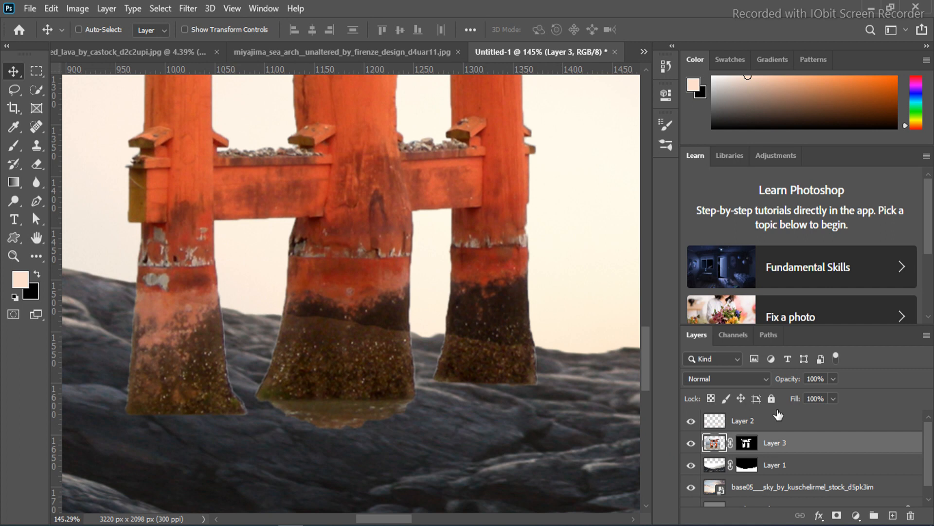
Move the gate layer Layer 3 above Layer 2 and adjust the gate's position slightly on the rocks.
{"action": "left_click", "coordinate": [691, 421]}
{"action": "left_click_drag", "start_coordinate": [783, 445], "coordinate": [751, 418]}
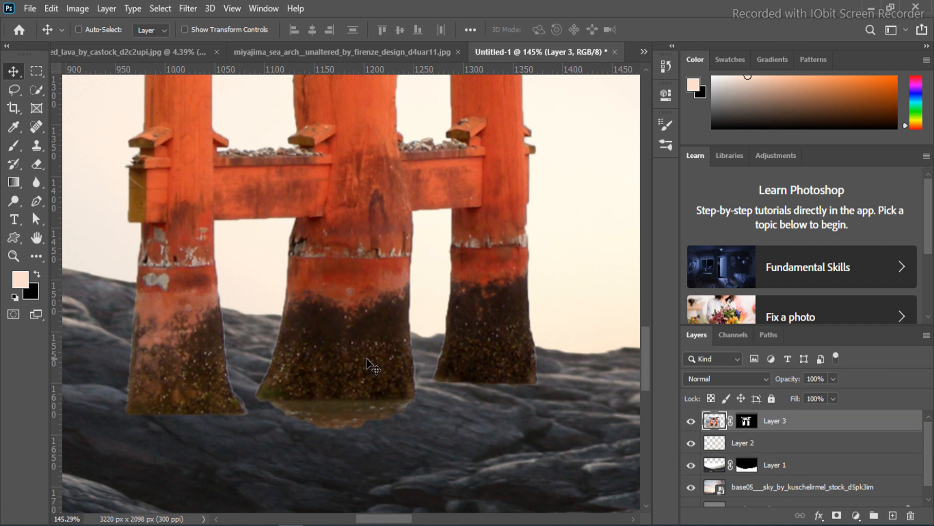
{"action": "mouse_move", "coordinate": [394, 325]}
{"action": "left_mouse_down"}
{"action": "mouse_move", "coordinate": [355, 285]}
{"action": "mouse_move", "coordinate": [355, 297]}
{"action": "mouse_move", "coordinate": [402, 303]}
{"action": "mouse_move", "coordinate": [406, 317]}
{"action": "left_mouse_up"}
{"action": "key", "text": "ctrl+0"}
Paint black on Layer 3's mask with a 10 px brush to blend the base of the leftmost gate leg into the rocks.
{"action": "left_click", "coordinate": [13, 255]}
{"action": "mouse_move", "coordinate": [250, 415]}
{"action": "left_mouse_down"}
{"action": "mouse_move", "coordinate": [331, 450]}
{"action": "mouse_move", "coordinate": [378, 452]}
{"action": "left_mouse_up"}
{"action": "left_click", "coordinate": [747, 422]}
{"action": "left_click_drag", "start_coordinate": [301, 253], "coordinate": [281, 387]}
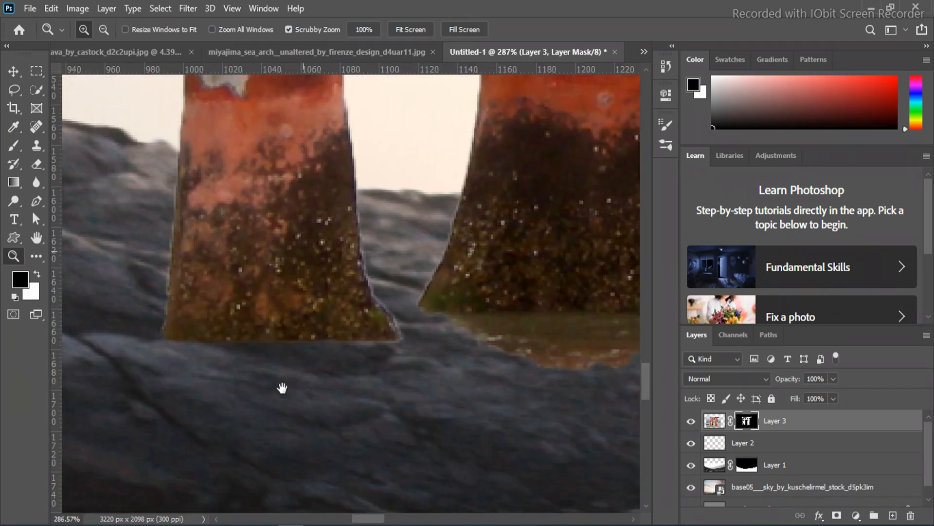
{"action": "left_click", "coordinate": [16, 142]}
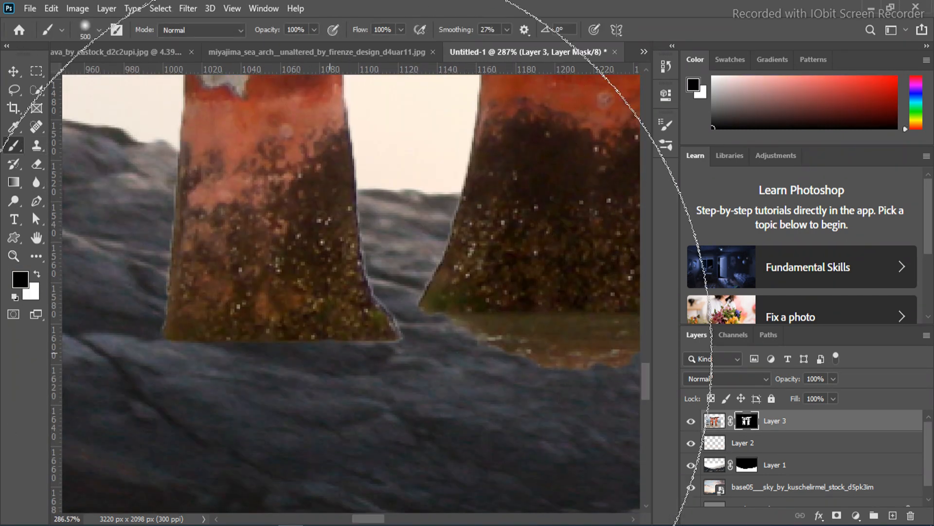
{"action": "key", "text": "bracketleft"}
{"action": "key", "text": "bracketleft"}
{"action": "key", "text": "bracketleft"}
{"action": "key", "text": "bracketleft"}
{"action": "key", "text": "bracketleft"}
{"action": "key", "text": "bracketleft"}
{"action": "key", "text": "bracketleft"}
{"action": "key", "text": "bracketleft"}
{"action": "key", "text": "bracketleft"}
{"action": "key", "text": "bracketleft"}
{"action": "key", "text": "bracketleft"}
{"action": "key", "text": "bracketleft"}
{"action": "key", "text": "bracketleft"}
{"action": "key", "text": "bracketleft"}
{"action": "key", "text": "bracketleft"}
{"action": "key", "text": "bracketleft"}
{"action": "key", "text": "bracketleft"}
{"action": "key", "text": "bracketleft"}
{"action": "key", "text": "bracketleft"}
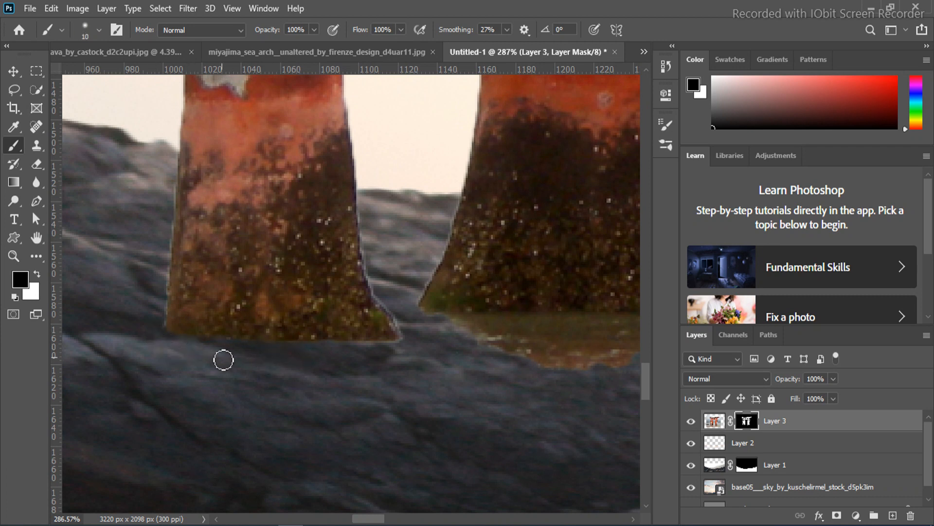
{"action": "mouse_move", "coordinate": [422, 348]}
{"action": "left_mouse_down"}
{"action": "mouse_move", "coordinate": [321, 352]}
{"action": "mouse_move", "coordinate": [300, 361]}
{"action": "left_mouse_up"}
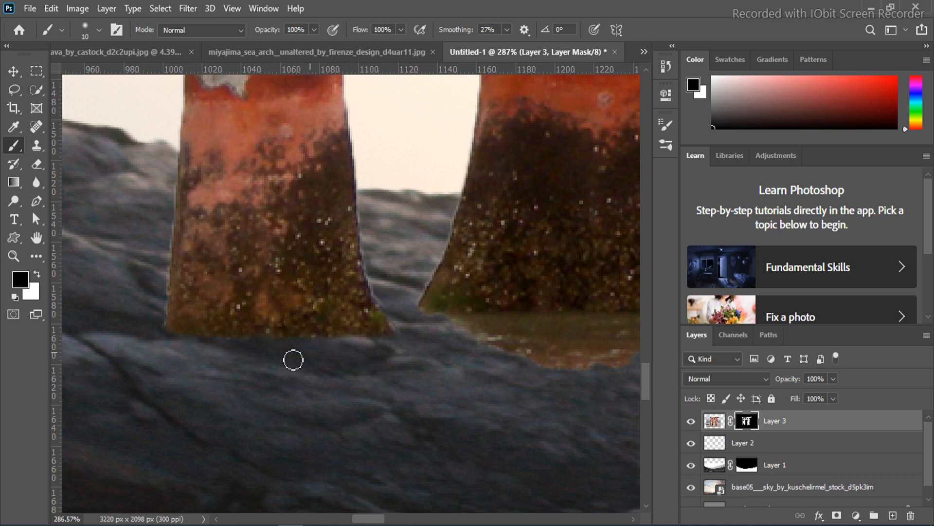
Mask out the water patch beneath the second gate leg and the hard base edge of the third leg.
{"action": "scroll", "coordinate": [198, 337], "scroll_direction": "right", "scroll_amount": 5}
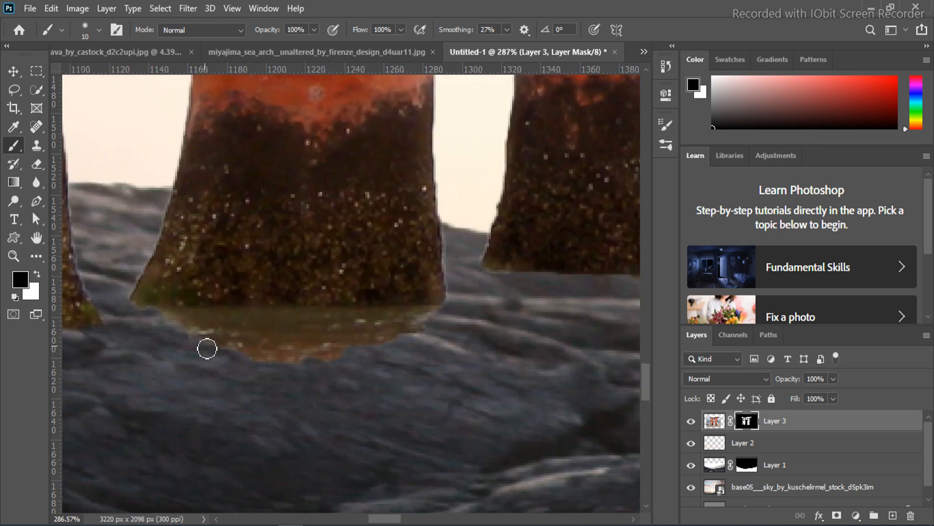
{"action": "mouse_move", "coordinate": [163, 329]}
{"action": "left_mouse_down"}
{"action": "mouse_move", "coordinate": [233, 353]}
{"action": "mouse_move", "coordinate": [225, 325]}
{"action": "mouse_move", "coordinate": [447, 315]}
{"action": "mouse_move", "coordinate": [198, 324]}
{"action": "left_mouse_up"}
{"action": "mouse_move", "coordinate": [534, 343]}
{"action": "left_mouse_down"}
{"action": "mouse_move", "coordinate": [325, 399]}
{"action": "mouse_move", "coordinate": [203, 402]}
{"action": "left_mouse_up"}
{"action": "mouse_move", "coordinate": [205, 344]}
{"action": "left_mouse_down"}
{"action": "mouse_move", "coordinate": [179, 344]}
{"action": "mouse_move", "coordinate": [355, 352]}
{"action": "left_mouse_up"}
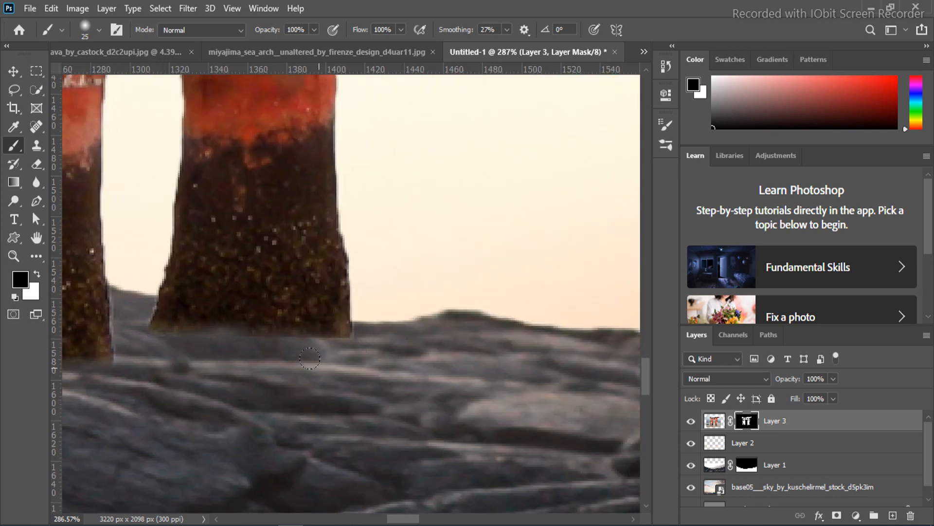
{"action": "left_click_drag", "start_coordinate": [255, 346], "coordinate": [162, 330]}
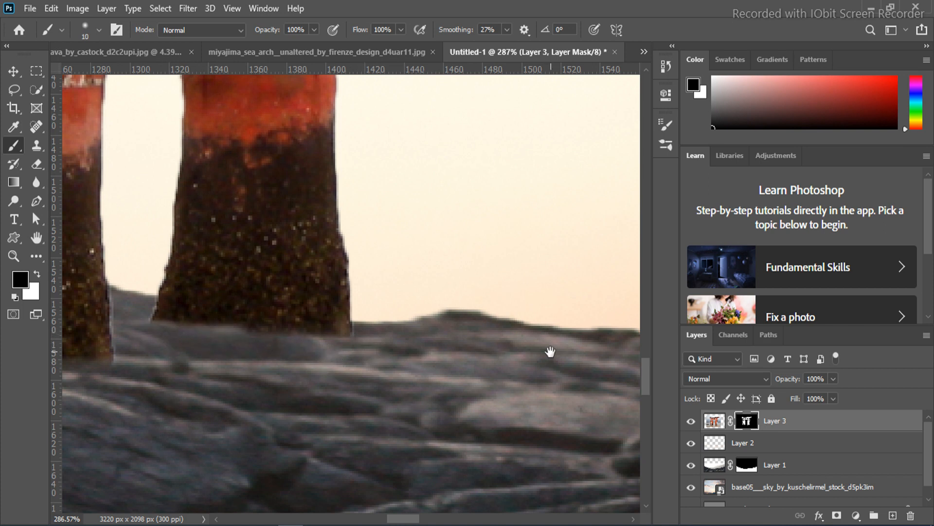
Mask the bases of the gate's right-hand legs into the rocks, removing the water patch beneath the rightmost leg.
{"action": "left_click_drag", "start_coordinate": [550, 351], "coordinate": [59, 340]}
{"action": "mouse_move", "coordinate": [352, 433]}
{"action": "left_mouse_down"}
{"action": "mouse_move", "coordinate": [557, 429]}
{"action": "mouse_move", "coordinate": [585, 395]}
{"action": "mouse_move", "coordinate": [524, 406]}
{"action": "mouse_move", "coordinate": [461, 433]}
{"action": "mouse_move", "coordinate": [568, 391]}
{"action": "left_mouse_up"}
{"action": "mouse_move", "coordinate": [441, 431]}
{"action": "left_mouse_down"}
{"action": "mouse_move", "coordinate": [335, 421]}
{"action": "mouse_move", "coordinate": [286, 398]}
{"action": "left_mouse_up"}
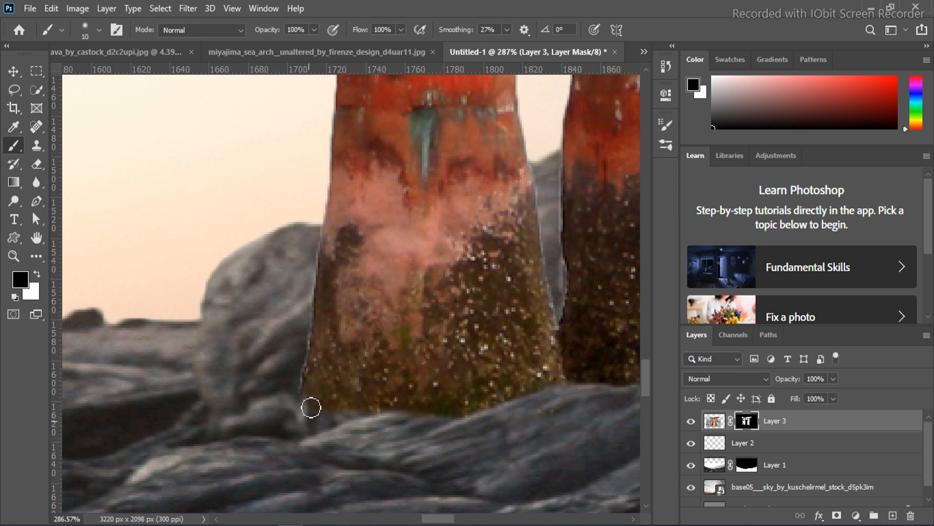
{"action": "left_click_drag", "start_coordinate": [320, 232], "coordinate": [301, 372]}
{"action": "left_click_drag", "start_coordinate": [591, 291], "coordinate": [297, 395]}
{"action": "mouse_move", "coordinate": [271, 474]}
{"action": "left_mouse_down"}
{"action": "mouse_move", "coordinate": [238, 380]}
{"action": "mouse_move", "coordinate": [207, 357]}
{"action": "mouse_move", "coordinate": [363, 380]}
{"action": "mouse_move", "coordinate": [516, 375]}
{"action": "mouse_move", "coordinate": [533, 365]}
{"action": "mouse_move", "coordinate": [511, 263]}
{"action": "mouse_move", "coordinate": [505, 361]}
{"action": "mouse_move", "coordinate": [534, 364]}
{"action": "mouse_move", "coordinate": [545, 349]}
{"action": "mouse_move", "coordinate": [100, 319]}
{"action": "mouse_move", "coordinate": [311, 319]}
{"action": "left_mouse_up"}
{"action": "key", "text": "bracketright"}
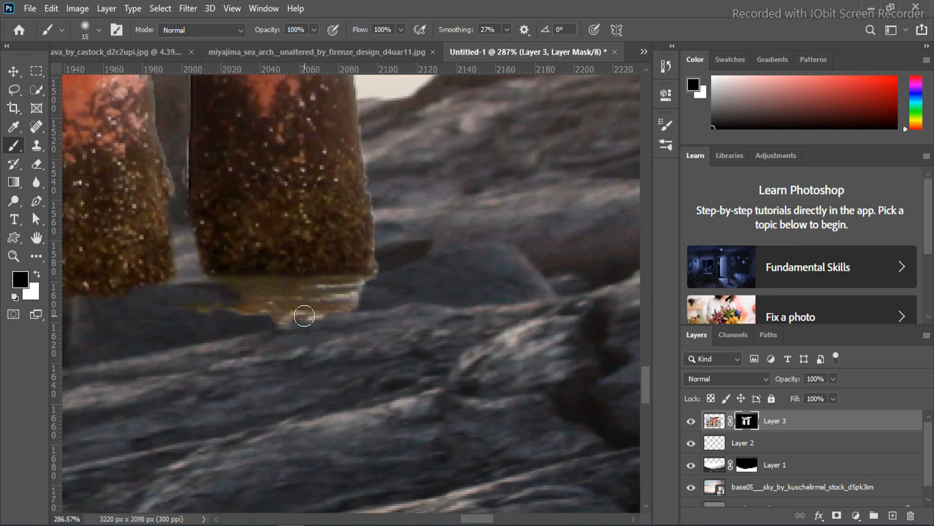
{"action": "left_click_drag", "start_coordinate": [180, 283], "coordinate": [321, 298]}
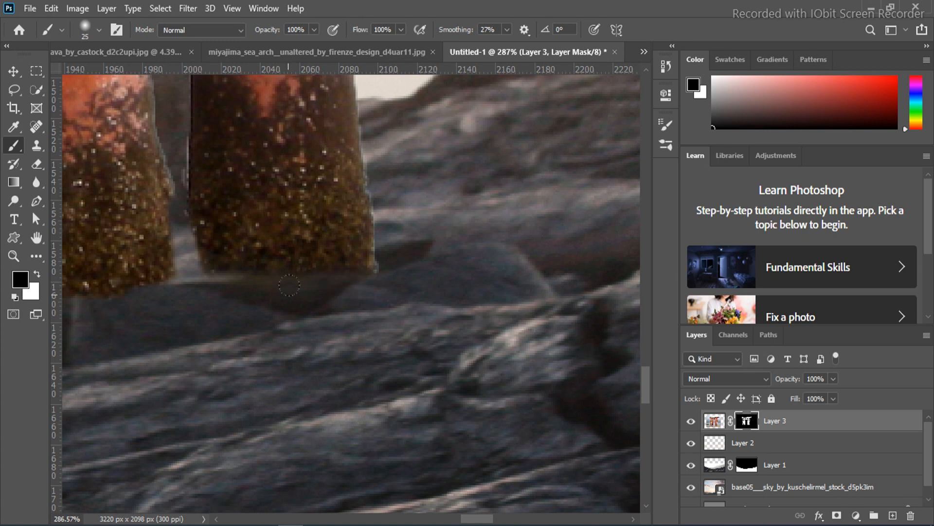
Add a Curves adjustment clipped to Layer 3 and lower the curve's white end to about a third to darken the gate.
{"action": "key", "text": "z"}
{"action": "scroll", "coordinate": [261, 267], "scroll_direction": "down", "scroll_amount": 8}
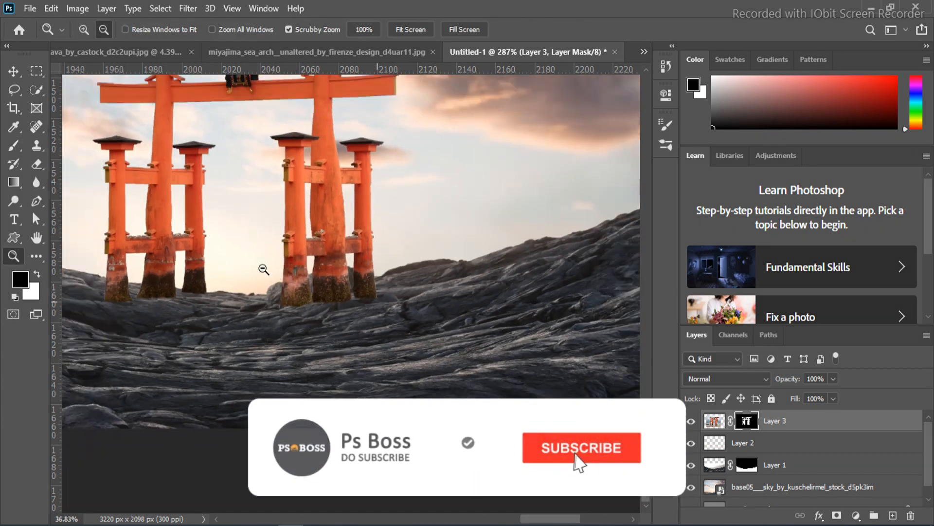
{"action": "scroll", "coordinate": [255, 267], "scroll_direction": "down", "scroll_amount": 1}
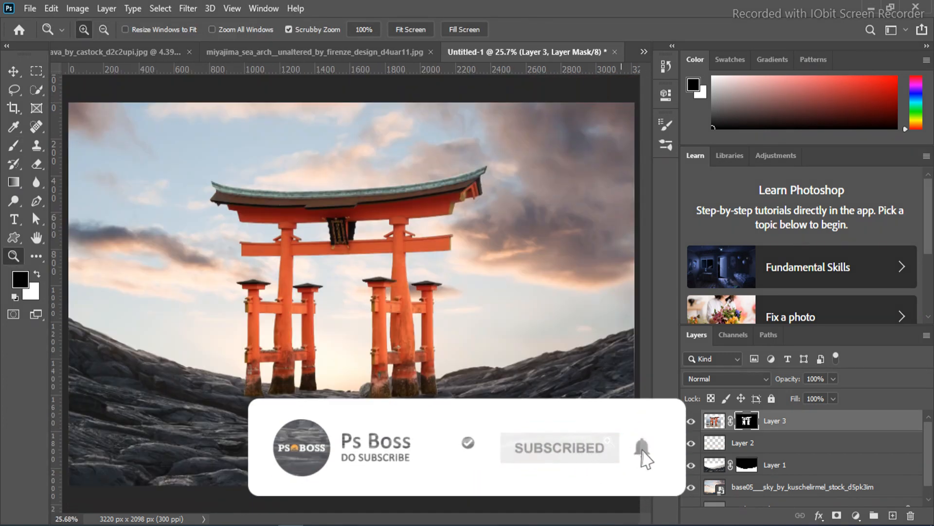
{"action": "left_click", "coordinate": [853, 516]}
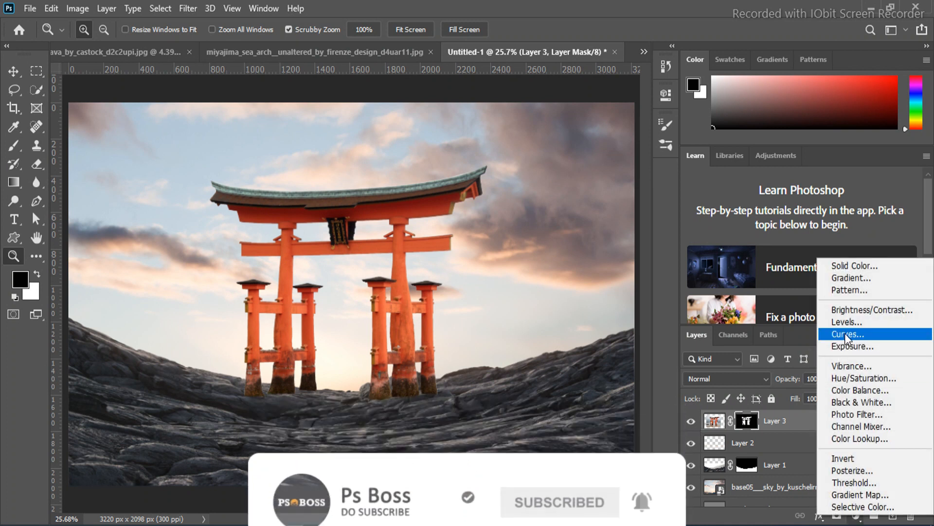
{"action": "left_click", "coordinate": [845, 332]}
{"action": "left_click", "coordinate": [548, 332]}
{"action": "mouse_move", "coordinate": [629, 171]}
{"action": "left_mouse_down"}
{"action": "mouse_move", "coordinate": [630, 197]}
{"action": "mouse_move", "coordinate": [665, 229]}
{"action": "mouse_move", "coordinate": [661, 259]}
{"action": "mouse_move", "coordinate": [628, 172]}
{"action": "left_mouse_up"}
{"action": "left_click_drag", "start_coordinate": [598, 219], "coordinate": [571, 228]}
{"action": "left_click_drag", "start_coordinate": [628, 172], "coordinate": [650, 268]}
{"action": "key", "text": "Delete"}
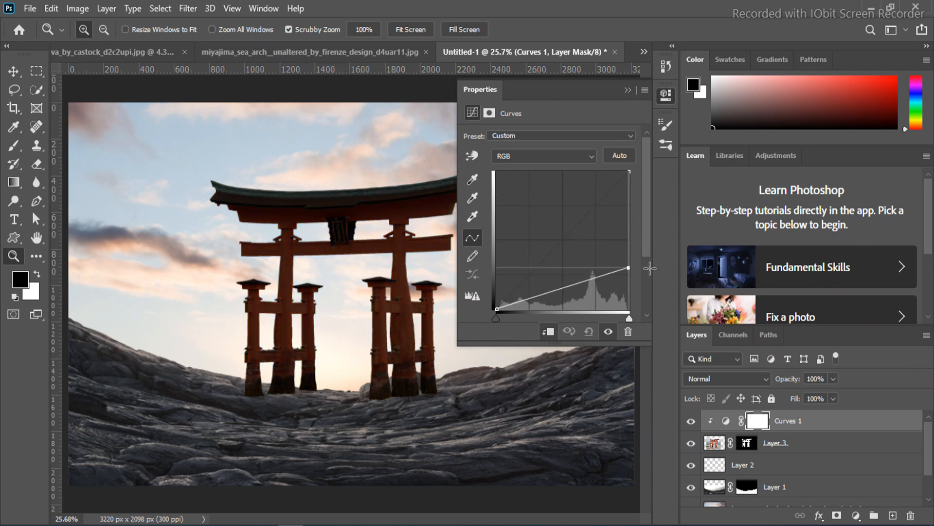
{"action": "left_click", "coordinate": [628, 89]}
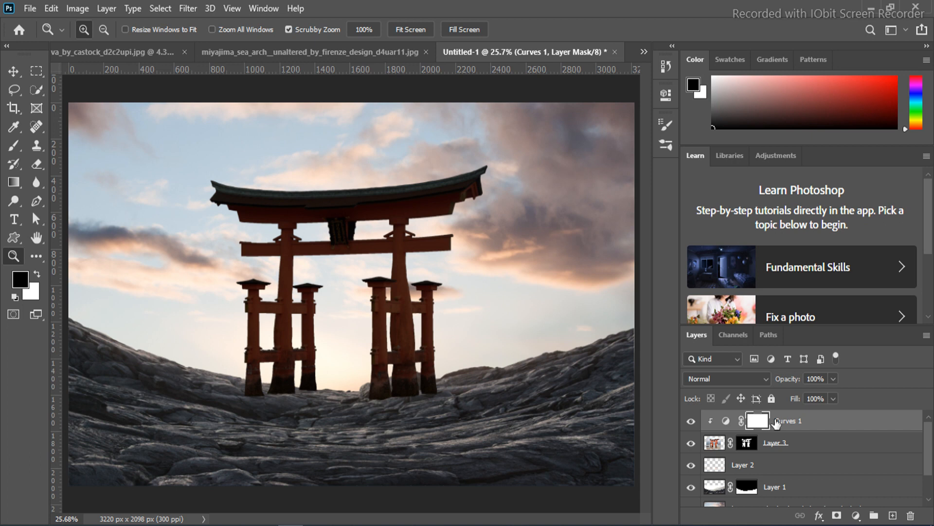
Draw downward black-to-transparent linear gradients on the Curves 1 mask so the darkening fades out over the upper gate.
{"action": "right_click", "coordinate": [14, 182]}
{"action": "left_click", "coordinate": [67, 181]}
{"action": "mouse_move", "coordinate": [364, 149]}
{"action": "left_mouse_down"}
{"action": "mouse_move", "coordinate": [365, 321]}
{"action": "mouse_move", "coordinate": [361, 315]}
{"action": "left_mouse_up"}
{"action": "left_click_drag", "start_coordinate": [344, 234], "coordinate": [345, 358]}
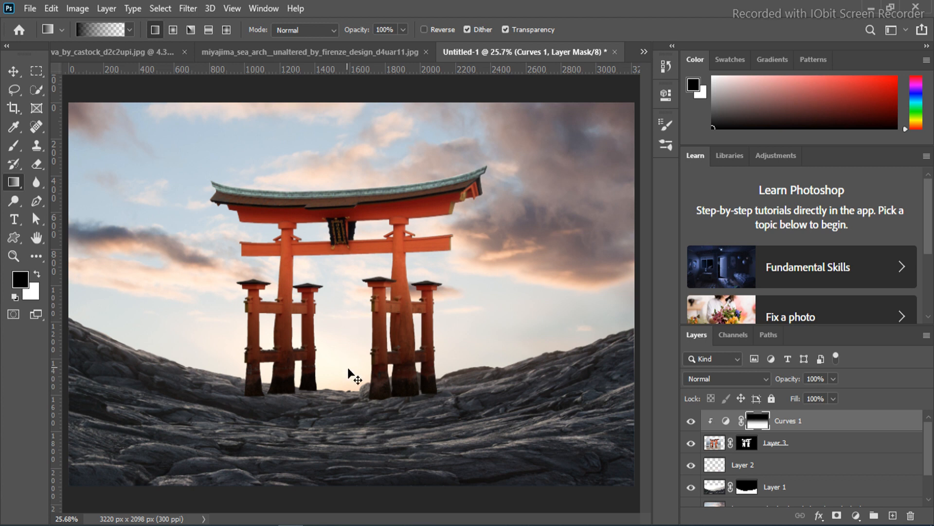
{"action": "left_click_drag", "start_coordinate": [328, 188], "coordinate": [326, 419]}
Load the gate mask as a selection and brighten the left tower's inner edge with a 45 px black brush on the Curves 1 mask.
{"action": "left_click", "coordinate": [14, 255]}
{"action": "left_click_drag", "start_coordinate": [315, 357], "coordinate": [379, 410]}
{"action": "left_click_drag", "start_coordinate": [347, 382], "coordinate": [376, 400]}
{"action": "left_click", "coordinate": [745, 444], "text": "ctrl"}
{"action": "key", "text": "b"}
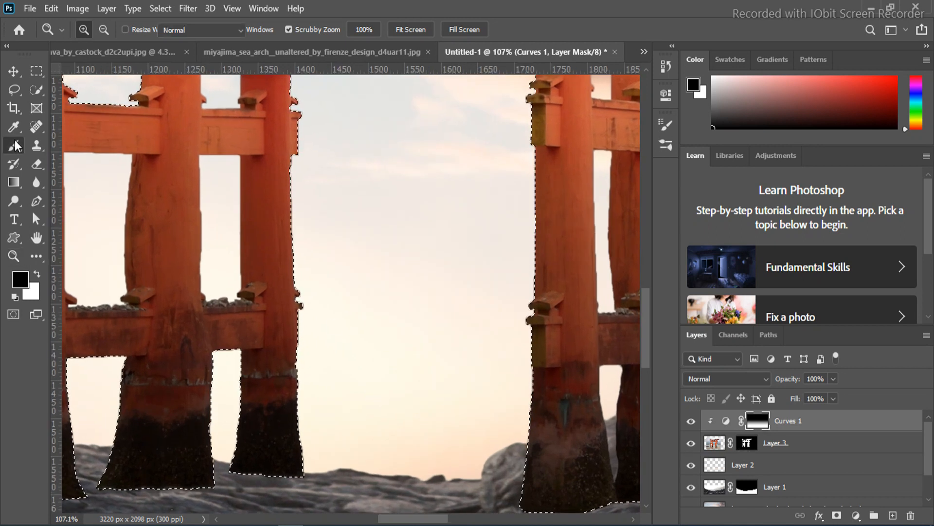
{"action": "key", "text": "bracketright"}
{"action": "key", "text": "bracketright"}
{"action": "key", "text": "bracketright"}
{"action": "key", "text": "bracketright"}
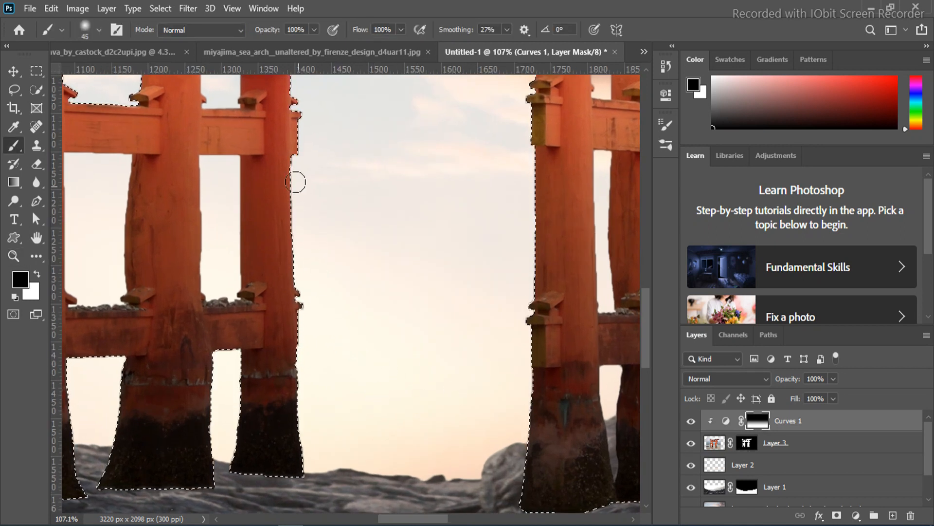
{"action": "left_click_drag", "start_coordinate": [298, 223], "coordinate": [307, 364]}
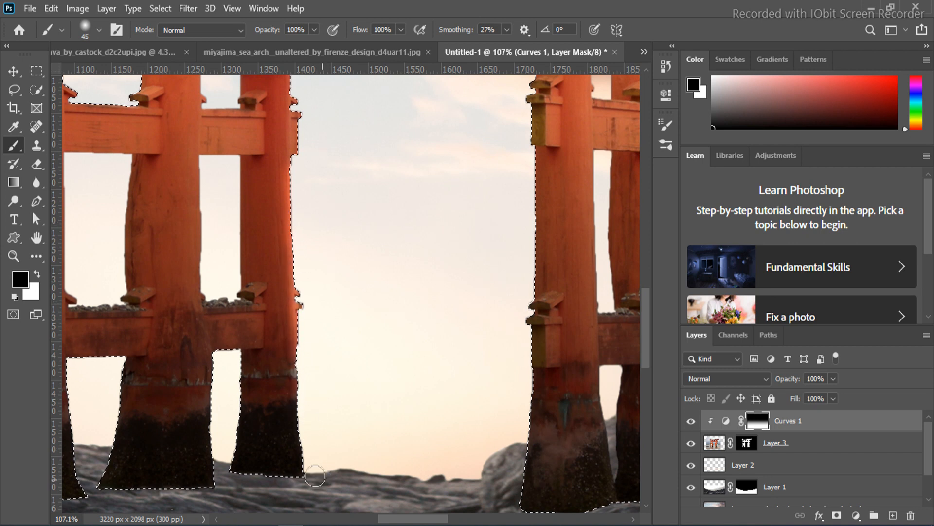
Brighten the right tower's inner edge with black on the Curves 1 mask, and deselect the gate.
{"action": "left_click_drag", "start_coordinate": [528, 209], "coordinate": [440, 246]}
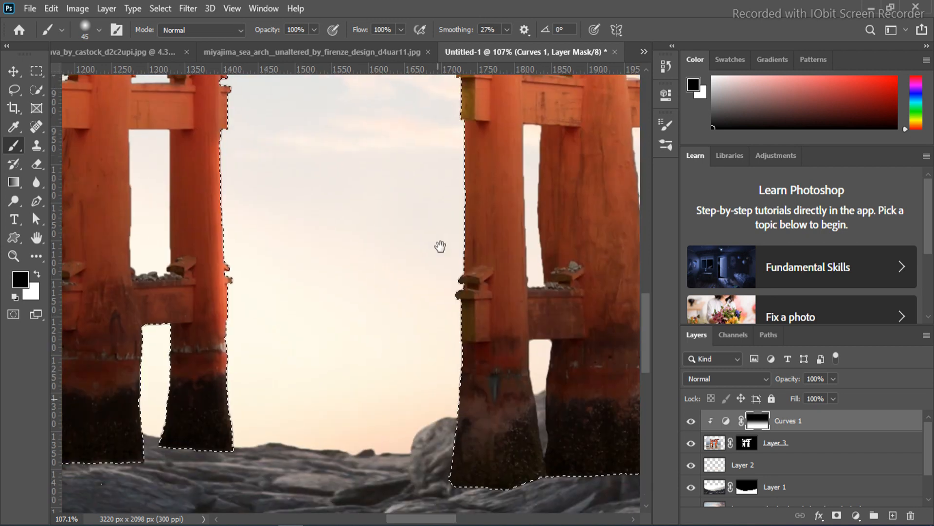
{"action": "mouse_move", "coordinate": [453, 291]}
{"action": "left_mouse_down"}
{"action": "mouse_move", "coordinate": [455, 340]}
{"action": "mouse_move", "coordinate": [459, 98]}
{"action": "left_mouse_up"}
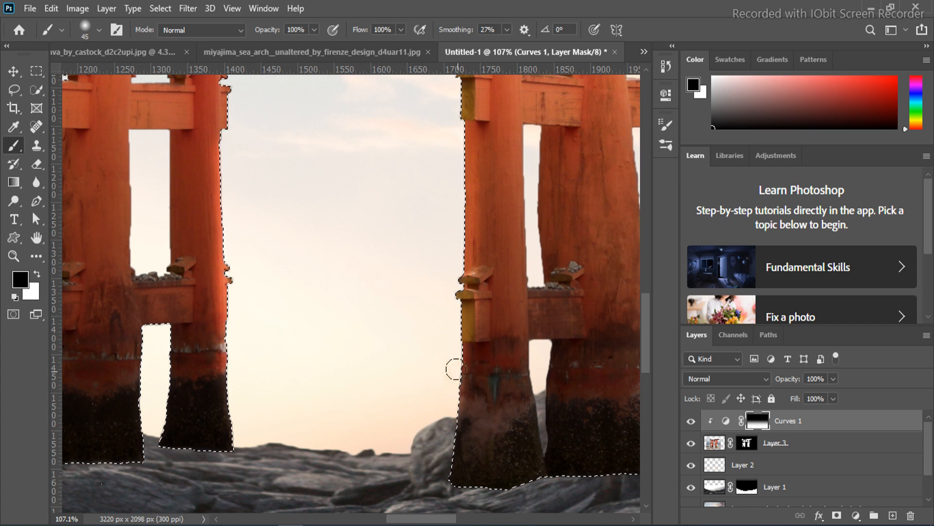
{"action": "scroll", "coordinate": [281, 370], "scroll_direction": "left", "scroll_amount": 5}
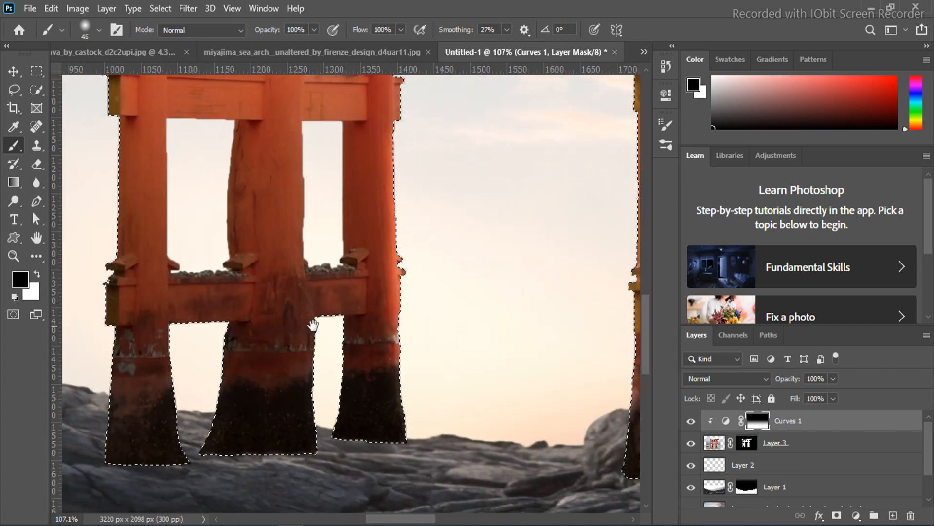
{"action": "left_click", "coordinate": [14, 257]}
{"action": "left_click_drag", "start_coordinate": [411, 313], "coordinate": [340, 277]}
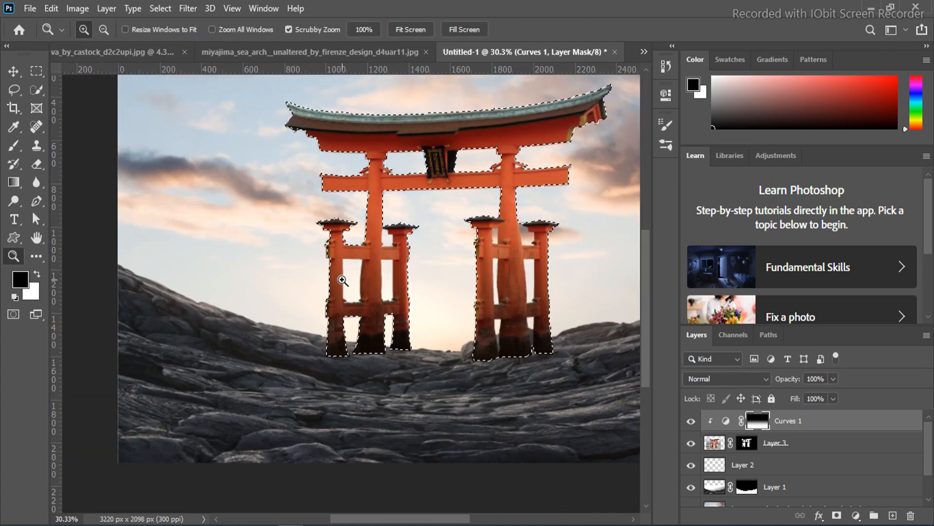
{"action": "key", "text": "ctrl+0"}
{"action": "key", "text": "ctrl+d"}
{"action": "mouse_move", "coordinate": [364, 402]}
{"action": "left_mouse_down"}
{"action": "mouse_move", "coordinate": [358, 391]}
{"action": "mouse_move", "coordinate": [375, 391]}
{"action": "left_mouse_up"}
Group Layer 3 and its Curves 1 adjustment together.
{"action": "left_click", "coordinate": [866, 447]}
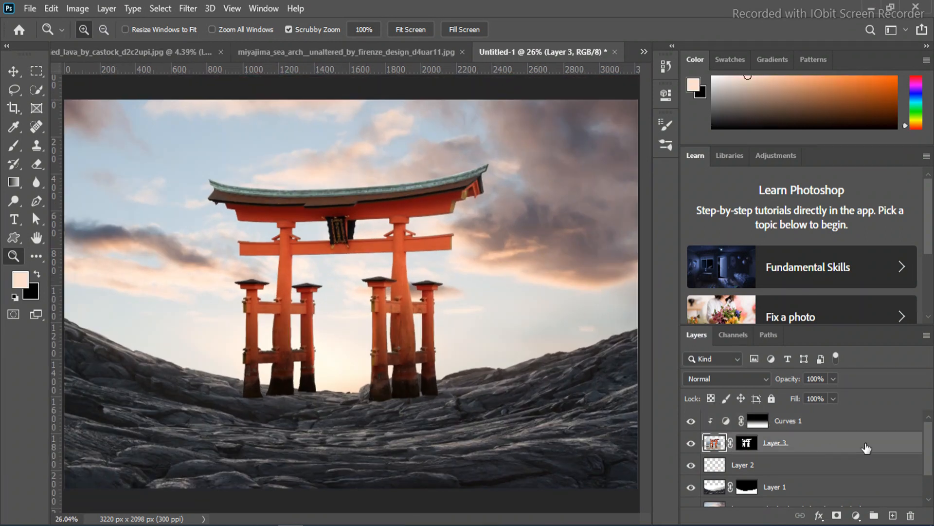
{"action": "left_click", "coordinate": [840, 421], "text": "shift"}
{"action": "key", "text": "ctrl+g"}
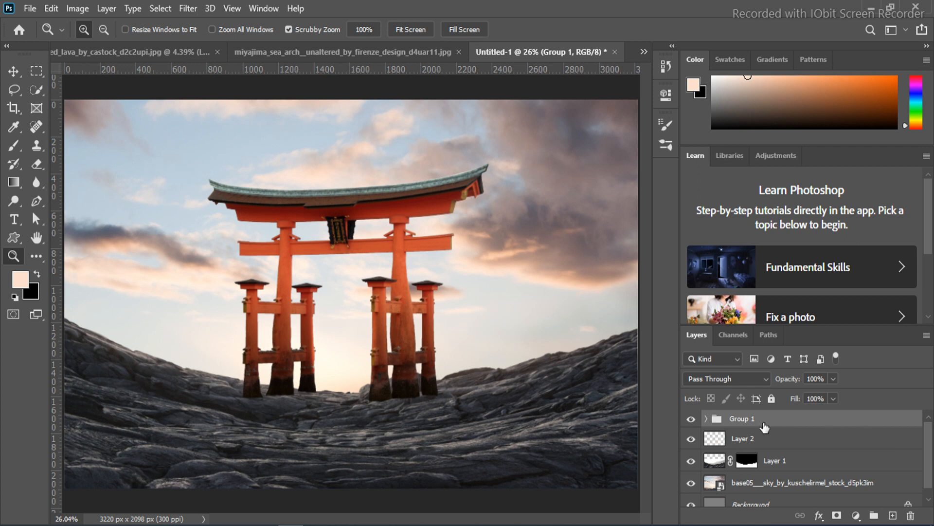
Duplicate Layer 3 inside Group 1 and apply the layer mask of the lower gate copy.
{"action": "left_click", "coordinate": [706, 418]}
{"action": "left_click", "coordinate": [876, 466]}
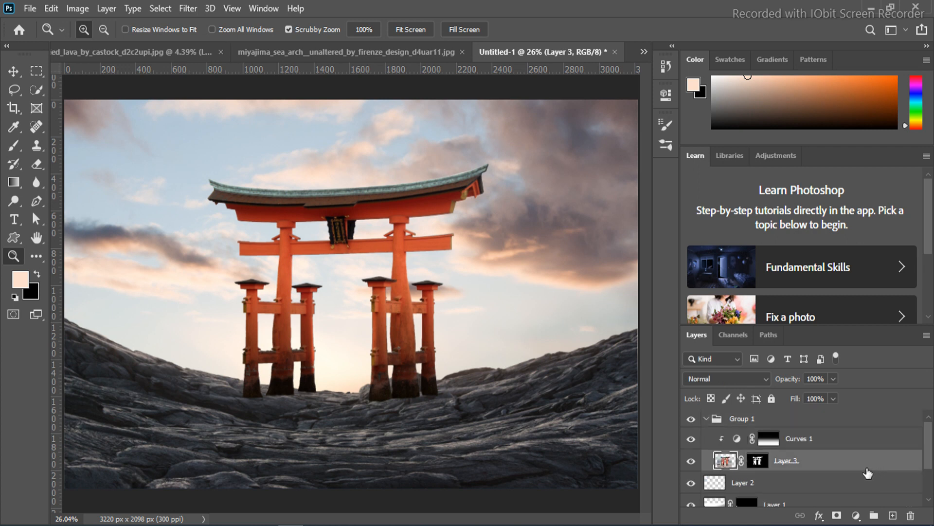
{"action": "key", "text": "ctrl+j"}
{"action": "left_click", "coordinate": [724, 483]}
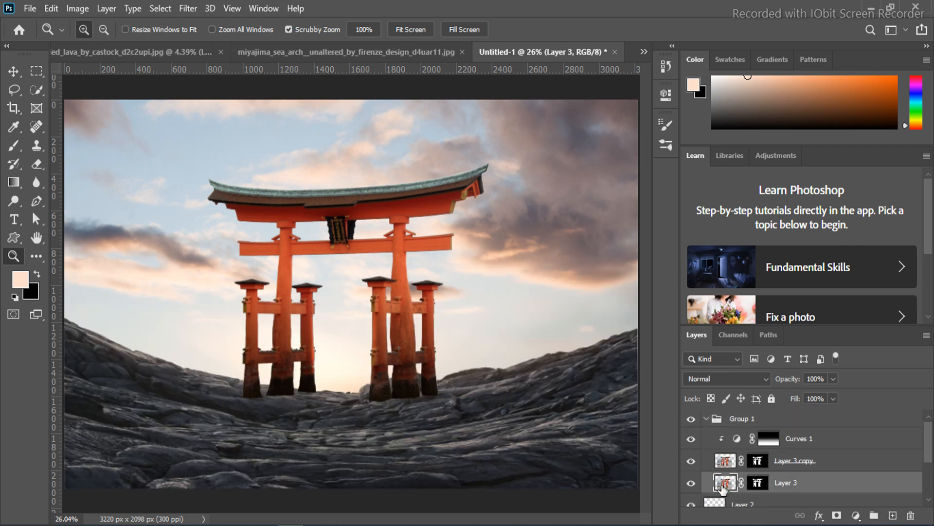
{"action": "left_click", "coordinate": [759, 484]}
{"action": "right_click", "coordinate": [760, 485]}
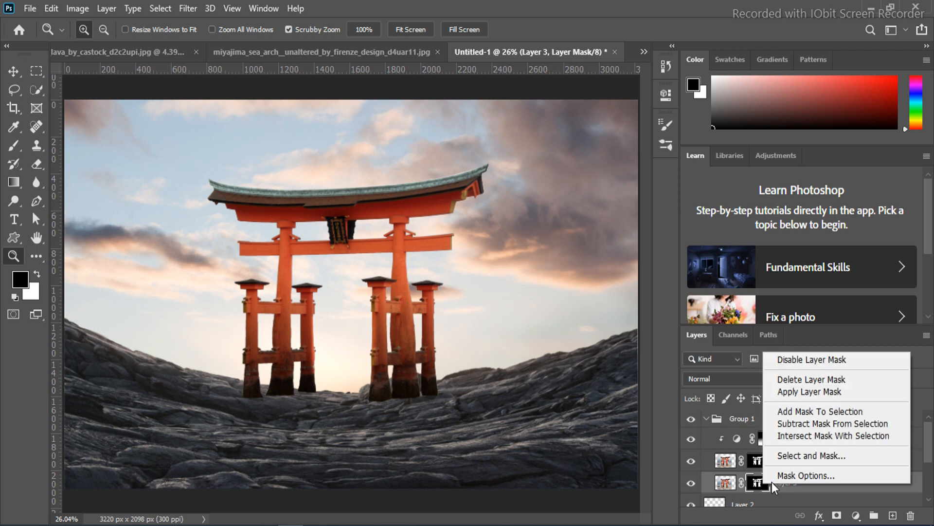
{"action": "left_click", "coordinate": [793, 395]}
Flip the lower gate copy downward with Free Transform, setting its height to -48.11% beneath the upright gate.
{"action": "key", "text": "ctrl+t"}
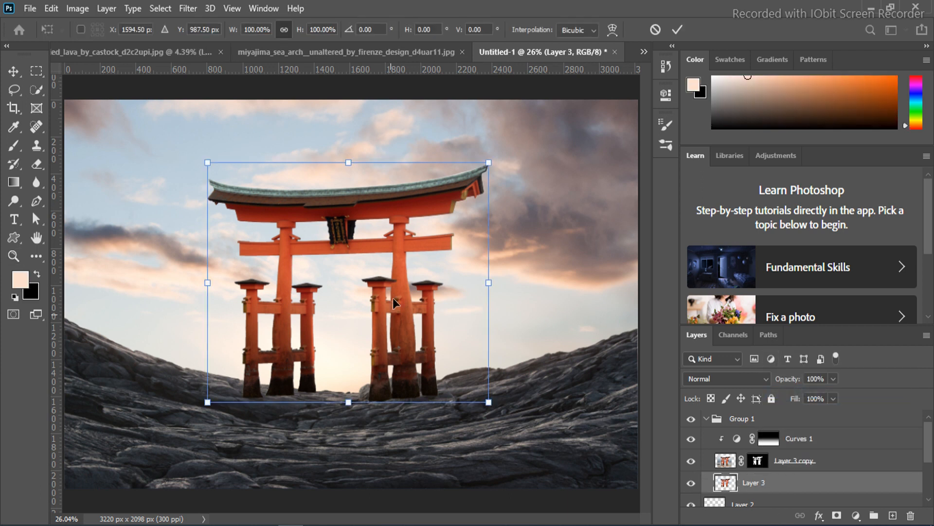
{"action": "left_click_drag", "start_coordinate": [351, 165], "coordinate": [351, 502]}
{"action": "left_click_drag", "start_coordinate": [412, 435], "coordinate": [409, 428]}
Skew the flipped gate outward to 36.52° and stretch it to 138.31% wide and -64.42% high.
{"action": "right_click", "coordinate": [408, 430]}
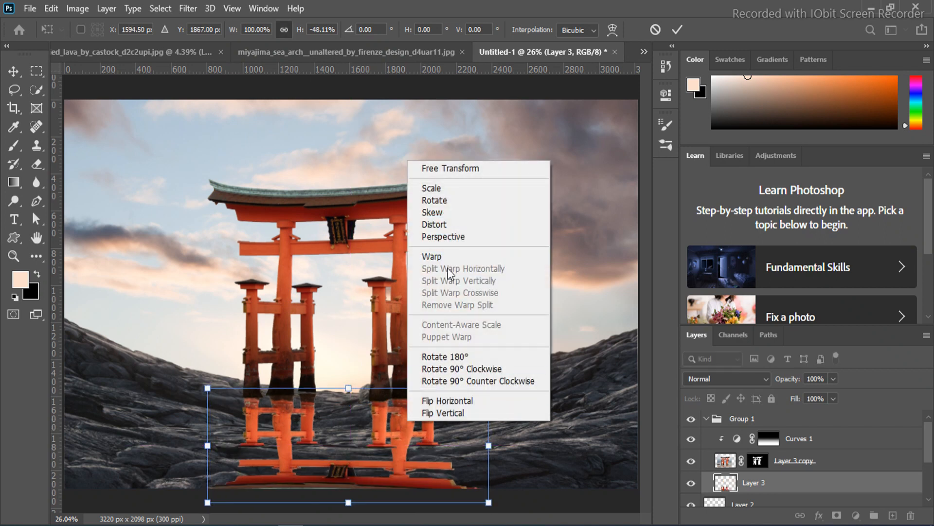
{"action": "left_click", "coordinate": [441, 212]}
{"action": "left_click_drag", "start_coordinate": [488, 502], "coordinate": [570, 502]}
{"action": "left_click_drag", "start_coordinate": [390, 507], "coordinate": [403, 525]}
{"action": "right_click", "coordinate": [399, 437]}
{"action": "left_click", "coordinate": [438, 170]}
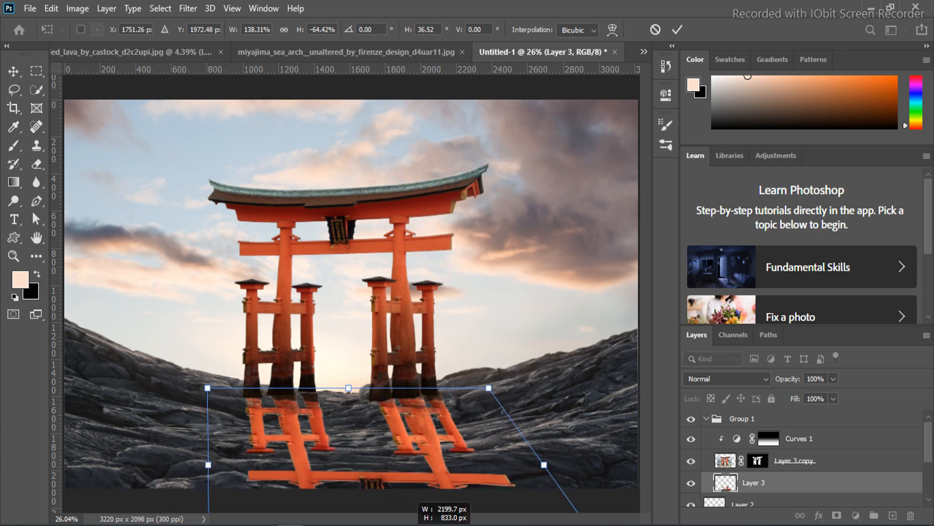
Stretch the flipped gate to -80.73% high and nudge it sideways to line up with the upright pillars' bases.
{"action": "left_click_drag", "start_coordinate": [350, 387], "coordinate": [334, 348]}
{"action": "left_click_drag", "start_coordinate": [379, 418], "coordinate": [397, 446]}
{"action": "key", "text": "Right"}
{"action": "key", "text": "Right"}
{"action": "key", "text": "Right"}
{"action": "key", "text": "Right"}
{"action": "key", "text": "Right"}
{"action": "key", "text": "Right"}
{"action": "key", "text": "Right"}
{"action": "key", "text": "Right"}
{"action": "key", "text": "Right"}
{"action": "key", "text": "Right"}
{"action": "key", "text": "Right"}
{"action": "key", "text": "Right"}
{"action": "key", "text": "Right"}
{"action": "key", "text": "Right"}
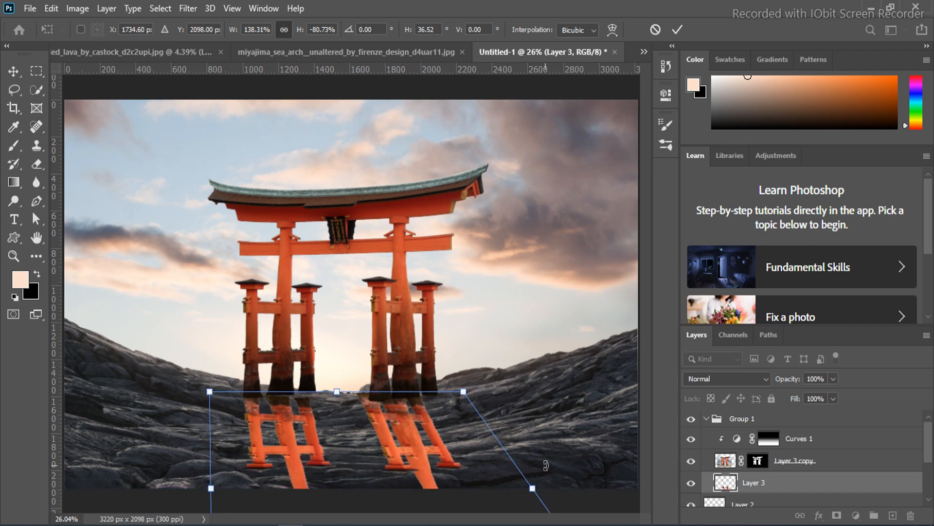
{"action": "key", "text": "Up"}
{"action": "key", "text": "Right"}
{"action": "key", "text": "Right"}
{"action": "key", "text": "Right"}
{"action": "key", "text": "Right"}
{"action": "key", "text": "Right"}
{"action": "key", "text": "Left"}
{"action": "key", "text": "Left"}
{"action": "key", "text": "Left"}
{"action": "key", "text": "Left"}
{"action": "key", "text": "Left"}
{"action": "key", "text": "Left"}
{"action": "key", "text": "Left"}
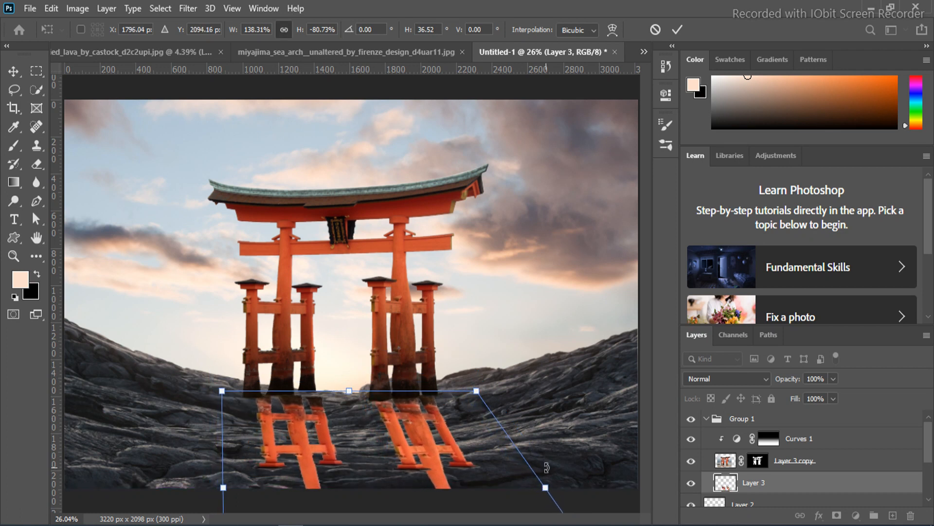
Reduce the flipped gate's skew to 31.15°, realign its upper corners with the pillar bases, and apply the transform.
{"action": "right_click", "coordinate": [443, 433]}
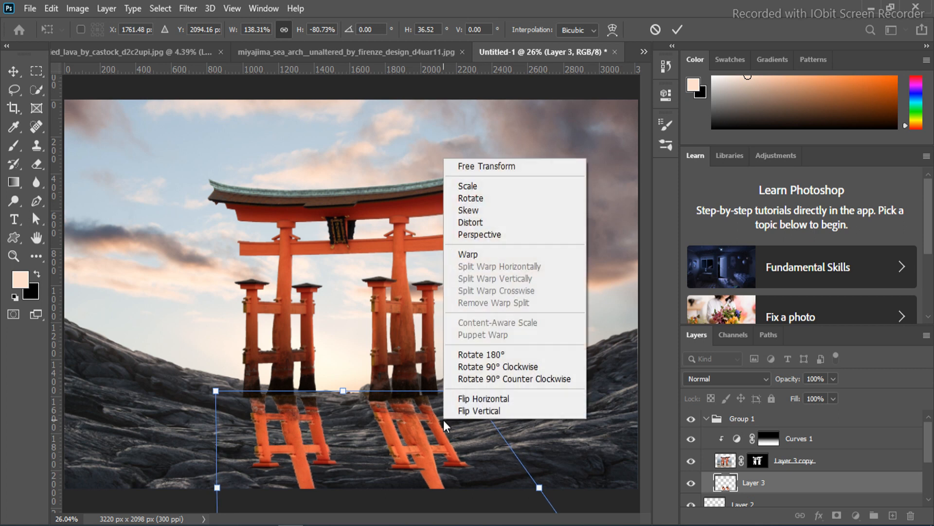
{"action": "left_click", "coordinate": [462, 210]}
{"action": "left_click_drag", "start_coordinate": [471, 390], "coordinate": [489, 394]}
{"action": "left_click_drag", "start_coordinate": [461, 423], "coordinate": [451, 423]}
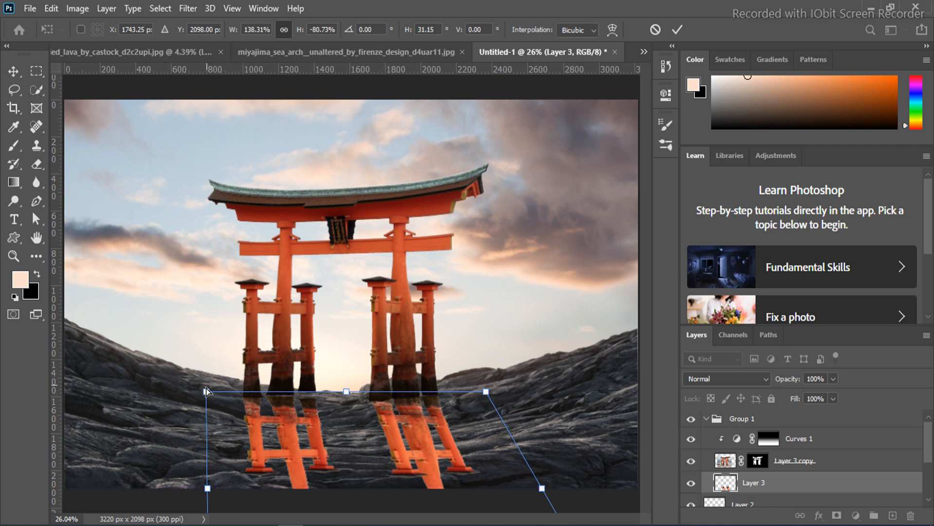
{"action": "left_click_drag", "start_coordinate": [207, 391], "coordinate": [206, 382]}
{"action": "left_click_drag", "start_coordinate": [486, 391], "coordinate": [482, 394]}
{"action": "key", "text": "Return"}
Load the flipped gate's outline as a selection, fill it with black, and deselect.
{"action": "key", "text": "z"}
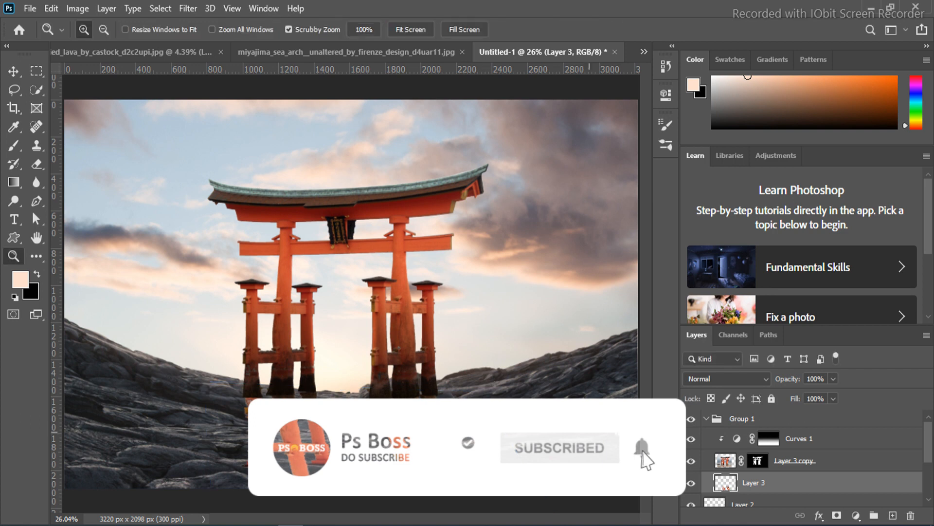
{"action": "left_click", "coordinate": [730, 483], "text": "ctrl"}
{"action": "key", "text": "alt+BackSpace"}
{"action": "key", "text": "ctrl+BackSpace"}
{"action": "key", "text": "ctrl+d"}
Soften the black gate shadow with a blur filter and lower its layer opacity to 48%.
{"action": "left_click", "coordinate": [190, 9]}
{"action": "mouse_move", "coordinate": [244, 166]}
{"action": "left_click", "coordinate": [399, 223]}
{"action": "left_click_drag", "start_coordinate": [411, 300], "coordinate": [416, 302]}
{"action": "left_click", "coordinate": [530, 110]}
{"action": "left_click_drag", "start_coordinate": [795, 384], "coordinate": [766, 384]}
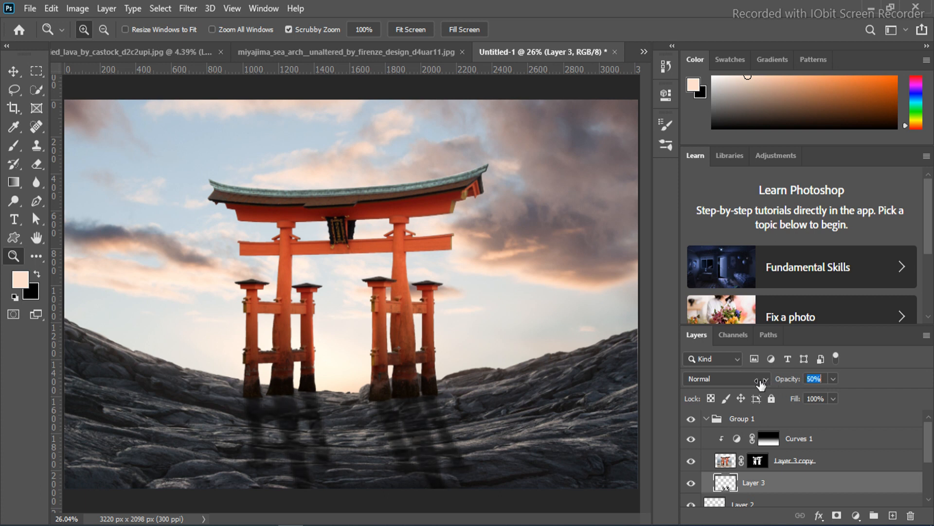
Place the the_knight_by_mindsqueeze_d6j8rax image scaled down in the composition and move its layer above Group 1.
{"action": "left_click_drag", "start_coordinate": [436, 171], "coordinate": [335, 351]}
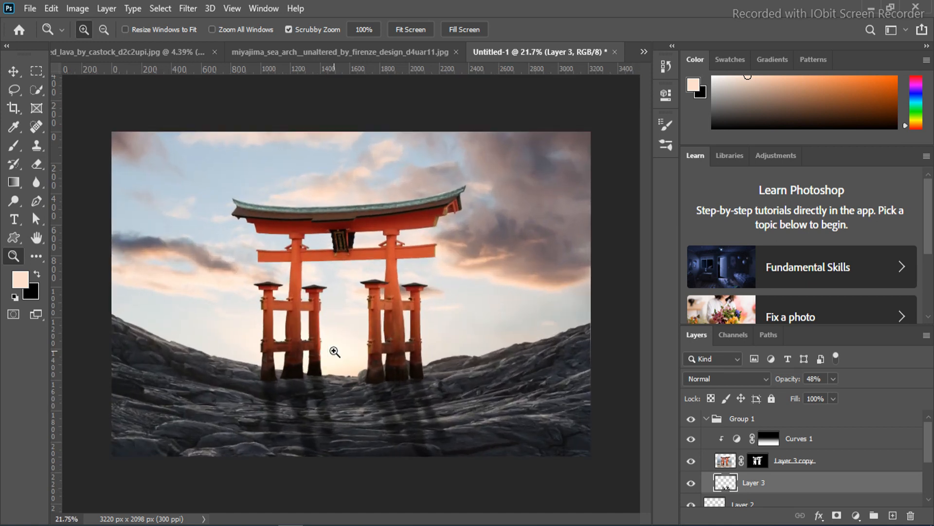
{"action": "left_click_drag", "start_coordinate": [336, 399], "coordinate": [146, 509]}
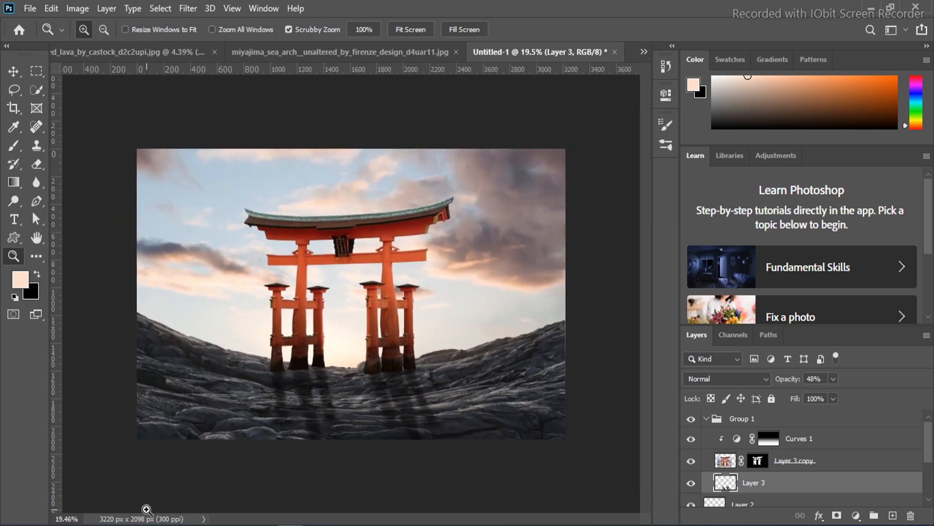
{"action": "mouse_move", "coordinate": [146, 518]}
{"action": "left_click", "coordinate": [214, 468]}
{"action": "left_click_drag", "start_coordinate": [450, 117], "coordinate": [335, 470]}
{"action": "left_click_drag", "start_coordinate": [358, 344], "coordinate": [356, 341]}
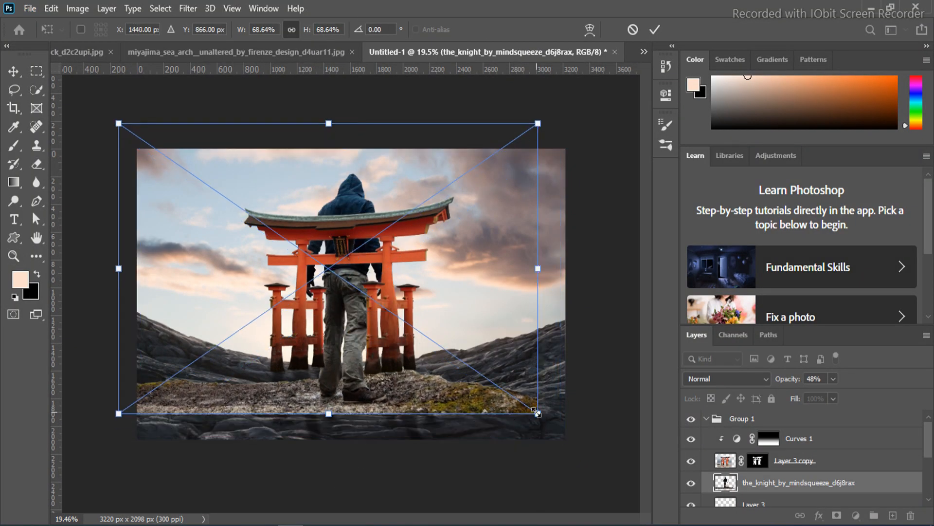
{"action": "left_click_drag", "start_coordinate": [537, 414], "coordinate": [448, 355]}
{"action": "key", "text": "z"}
{"action": "left_click_drag", "start_coordinate": [804, 483], "coordinate": [812, 412]}
{"action": "left_click_drag", "start_coordinate": [333, 336], "coordinate": [389, 381]}
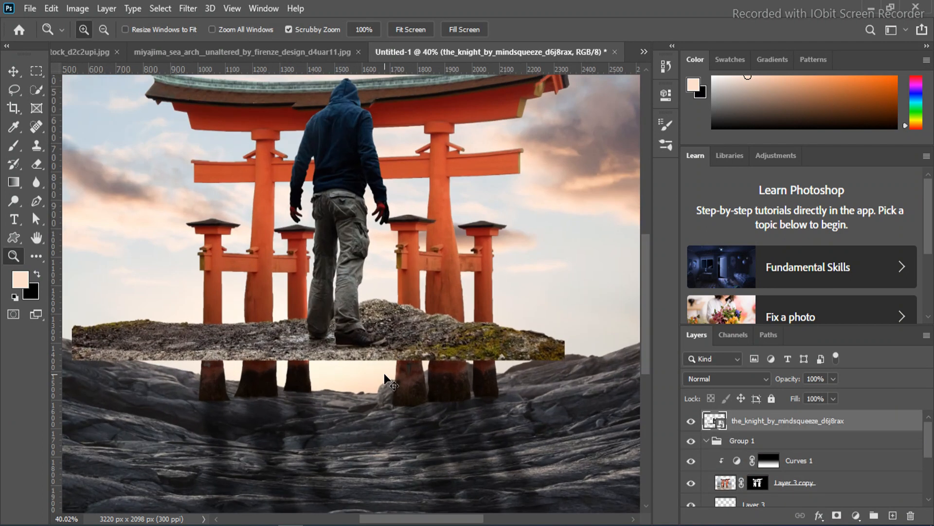
Shrink the knight image further with Free Transform and stand the figure on the rocks between the gate's pillars.
{"action": "key", "text": "ctrl+t"}
{"action": "left_click_drag", "start_coordinate": [563, 360], "coordinate": [388, 270]}
{"action": "left_click_drag", "start_coordinate": [374, 244], "coordinate": [388, 347]}
{"action": "left_click_drag", "start_coordinate": [435, 404], "coordinate": [453, 413]}
{"action": "left_click_drag", "start_coordinate": [419, 372], "coordinate": [416, 361]}
{"action": "key", "text": "Return"}
{"action": "key", "text": "z"}
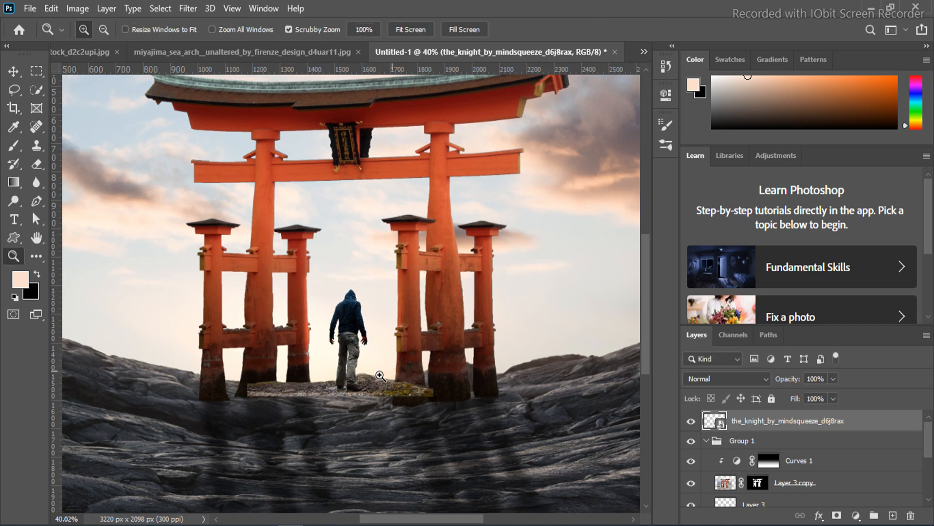
{"action": "left_click_drag", "start_coordinate": [350, 382], "coordinate": [402, 428]}
{"action": "left_click", "coordinate": [13, 72]}
{"action": "left_click_drag", "start_coordinate": [349, 277], "coordinate": [341, 308]}
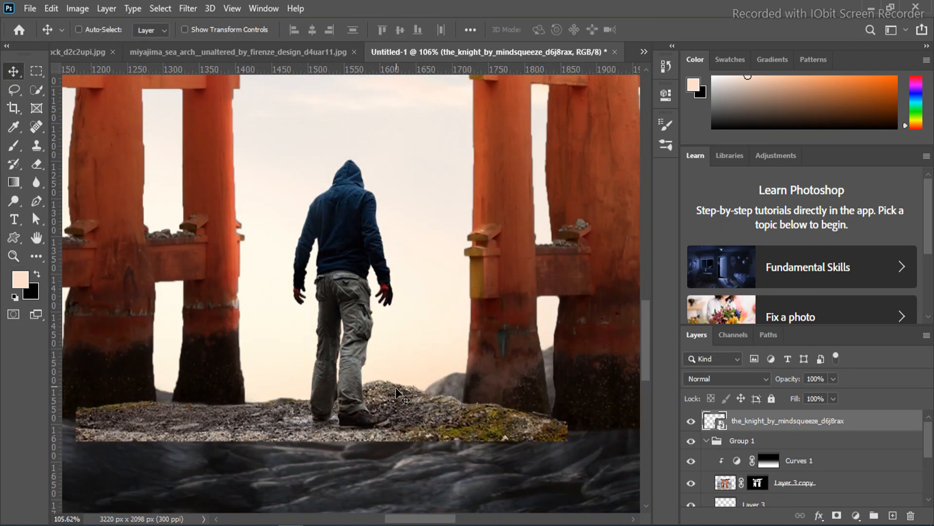
Darken the knight image and raise its contrast with a Brightness/Contrast adjustment.
{"action": "left_click", "coordinate": [15, 259]}
{"action": "left_click_drag", "start_coordinate": [383, 439], "coordinate": [382, 413]}
{"action": "left_click", "coordinate": [77, 9]}
{"action": "mouse_move", "coordinate": [93, 40]}
{"action": "left_click", "coordinate": [251, 45]}
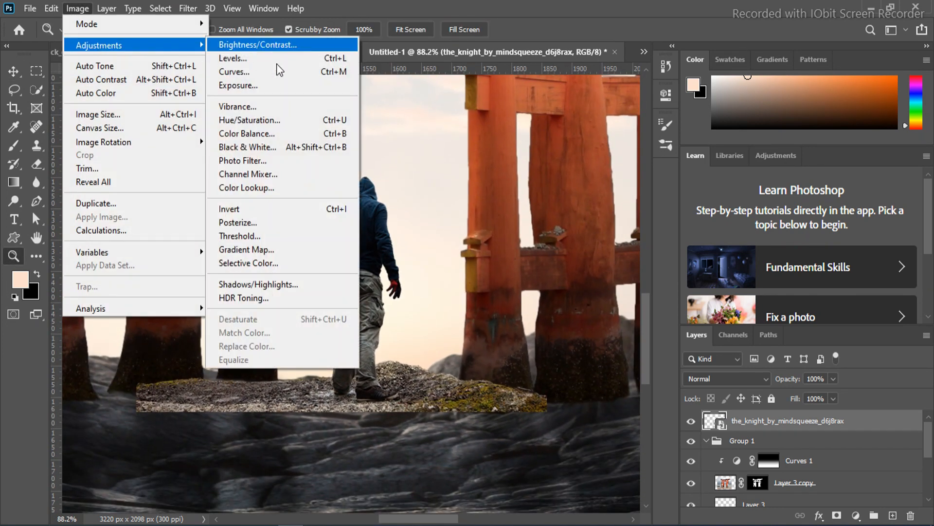
{"action": "left_click_drag", "start_coordinate": [423, 159], "coordinate": [392, 160]}
{"action": "left_click_drag", "start_coordinate": [429, 195], "coordinate": [463, 194]}
{"action": "key", "text": "Return"}
Add a layer mask to the knight and brush out the edges of its stony ground with a 90 px soft black brush.
{"action": "key", "text": "z"}
{"action": "left_click_drag", "start_coordinate": [384, 314], "coordinate": [451, 311]}
{"action": "left_click_drag", "start_coordinate": [451, 311], "coordinate": [562, 228]}
{"action": "left_click", "coordinate": [837, 515]}
{"action": "left_click", "coordinate": [13, 145]}
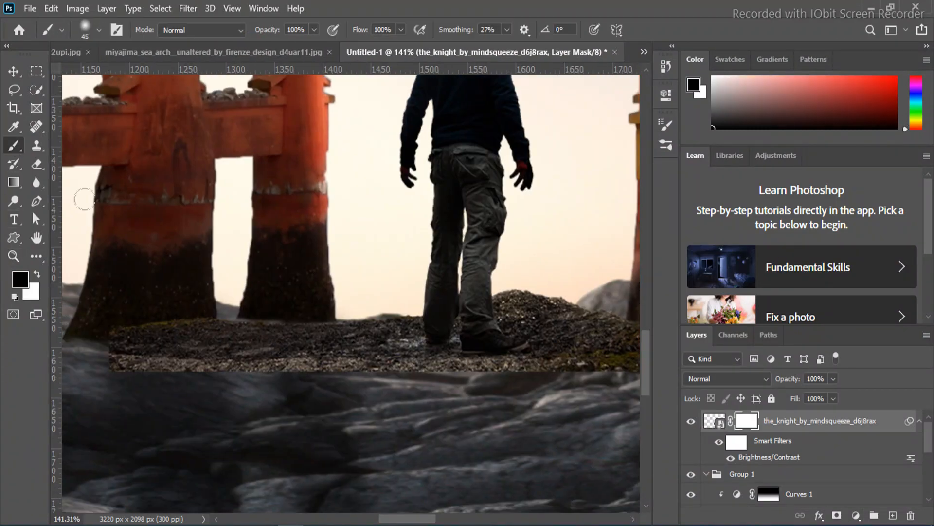
{"action": "key", "text": "bracketright"}
{"action": "key", "text": "bracketright"}
{"action": "key", "text": "bracketright"}
{"action": "key", "text": "bracketright"}
{"action": "mouse_move", "coordinate": [108, 354]}
{"action": "left_mouse_down"}
{"action": "mouse_move", "coordinate": [170, 370]}
{"action": "mouse_move", "coordinate": [308, 307]}
{"action": "mouse_move", "coordinate": [307, 285]}
{"action": "mouse_move", "coordinate": [352, 378]}
{"action": "mouse_move", "coordinate": [394, 362]}
{"action": "mouse_move", "coordinate": [470, 362]}
{"action": "mouse_move", "coordinate": [282, 341]}
{"action": "left_mouse_up"}
{"action": "left_click_drag", "start_coordinate": [512, 384], "coordinate": [309, 390]}
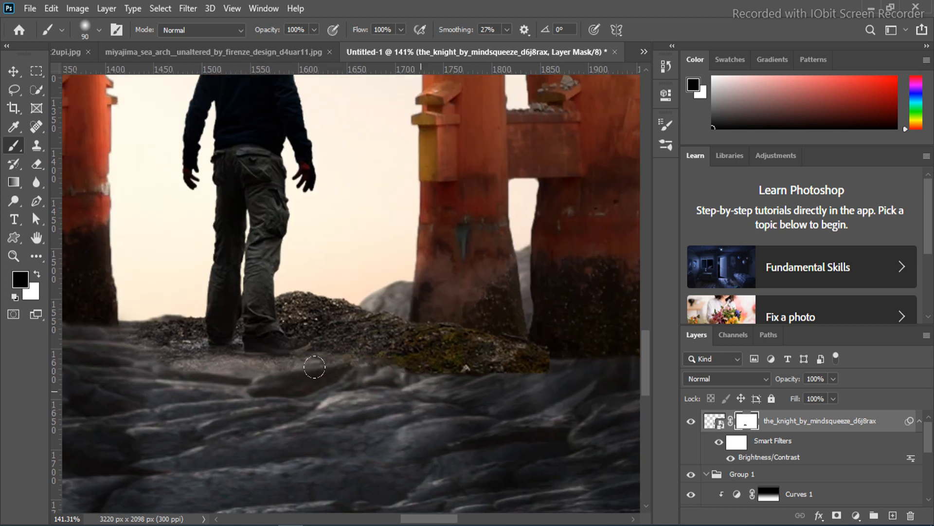
Undo the latest mask strokes on the ground beneath the knight's feet.
{"action": "key", "text": "ctrl+z"}
{"action": "key", "text": "ctrl+shift+z"}
{"action": "key", "text": "ctrl+z"}
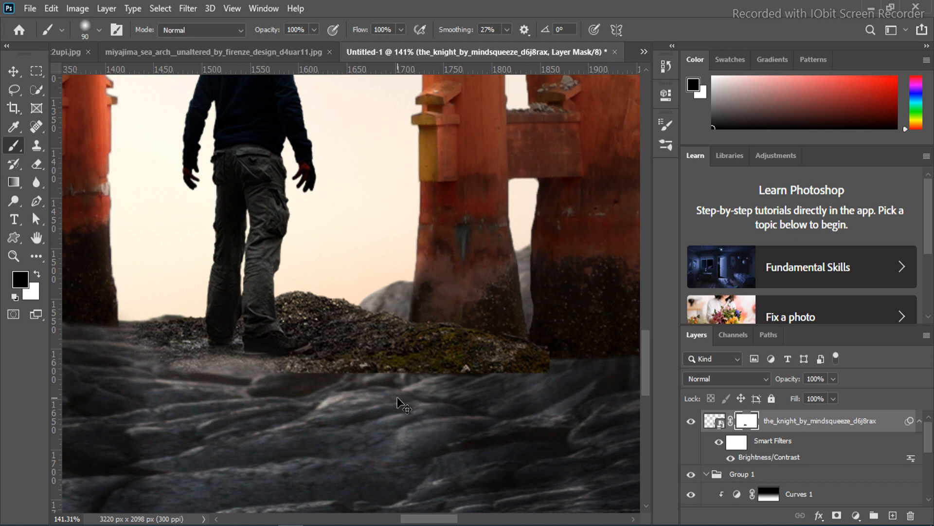
{"action": "key", "text": "ctrl+z"}
Select the stony ground around the knight's feet with the Lasso, tracing the shoes and trouser hems to exclude them.
{"action": "left_click", "coordinate": [14, 256]}
{"action": "left_click_drag", "start_coordinate": [229, 363], "coordinate": [290, 365]}
{"action": "left_click_drag", "start_coordinate": [412, 386], "coordinate": [394, 384]}
{"action": "left_click_drag", "start_coordinate": [297, 359], "coordinate": [366, 386]}
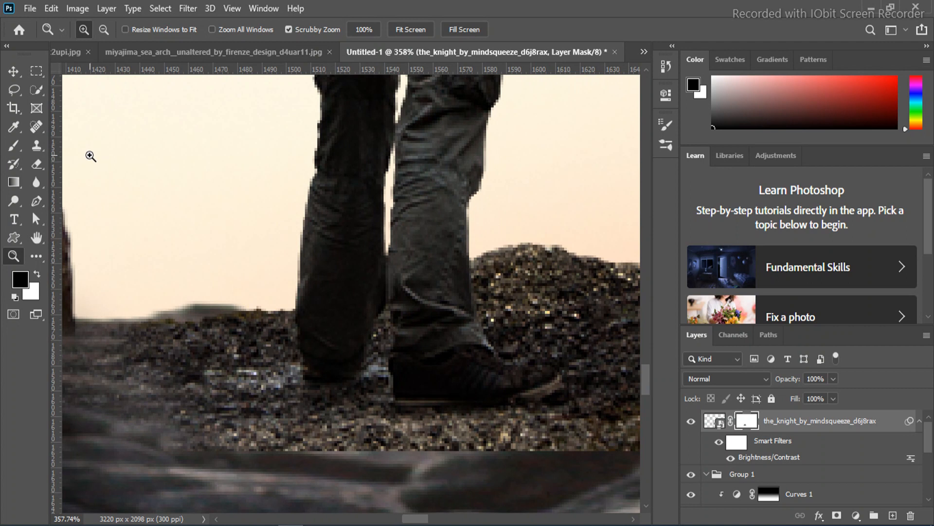
{"action": "left_click", "coordinate": [14, 90]}
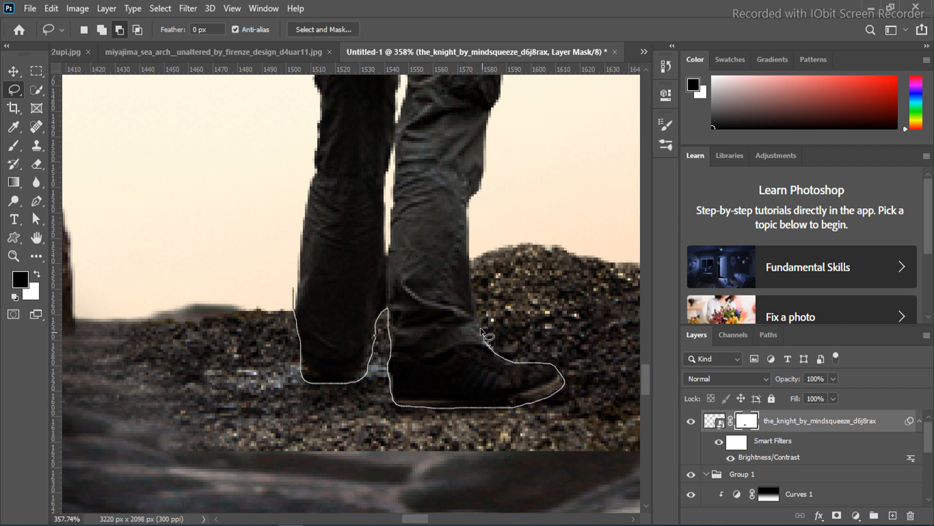
{"action": "mouse_move", "coordinate": [532, 184]}
{"action": "left_mouse_down"}
{"action": "mouse_move", "coordinate": [210, 159]}
{"action": "mouse_move", "coordinate": [239, 511]}
{"action": "mouse_move", "coordinate": [428, 442]}
{"action": "mouse_move", "coordinate": [386, 422]}
{"action": "mouse_move", "coordinate": [238, 285]}
{"action": "mouse_move", "coordinate": [541, 216]}
{"action": "left_mouse_up"}
{"action": "key", "text": "ctrl+0"}
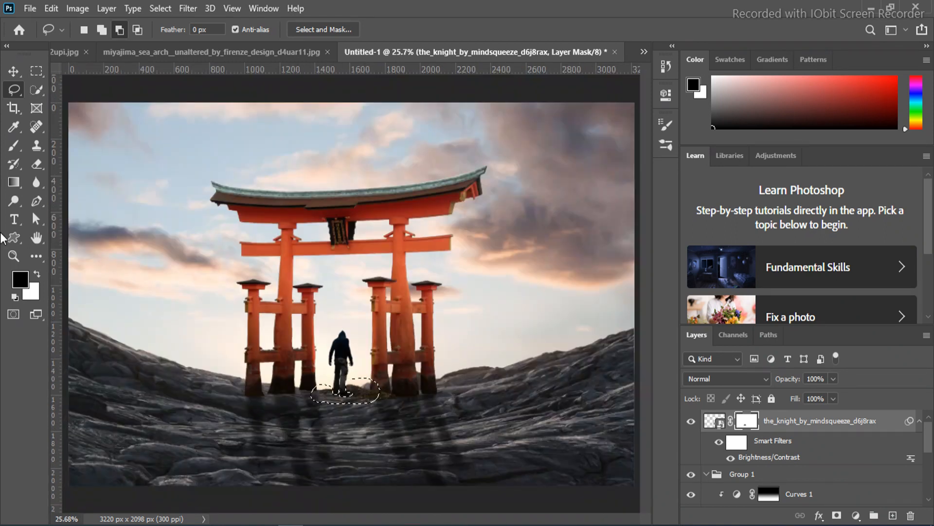
Paint black on the knight's mask to hide the remaining stony ground around the shoes, and clear the selection.
{"action": "left_click", "coordinate": [14, 256]}
{"action": "left_click", "coordinate": [346, 423]}
{"action": "left_click", "coordinate": [14, 146]}
{"action": "mouse_move", "coordinate": [263, 312]}
{"action": "left_mouse_down"}
{"action": "mouse_move", "coordinate": [311, 307]}
{"action": "mouse_move", "coordinate": [292, 311]}
{"action": "mouse_move", "coordinate": [388, 275]}
{"action": "left_mouse_up"}
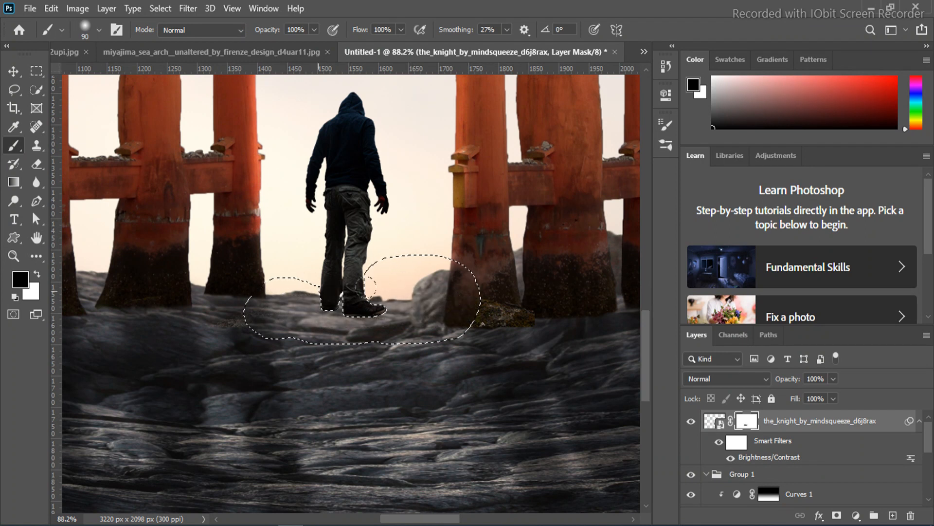
{"action": "key", "text": "ctrl+d"}
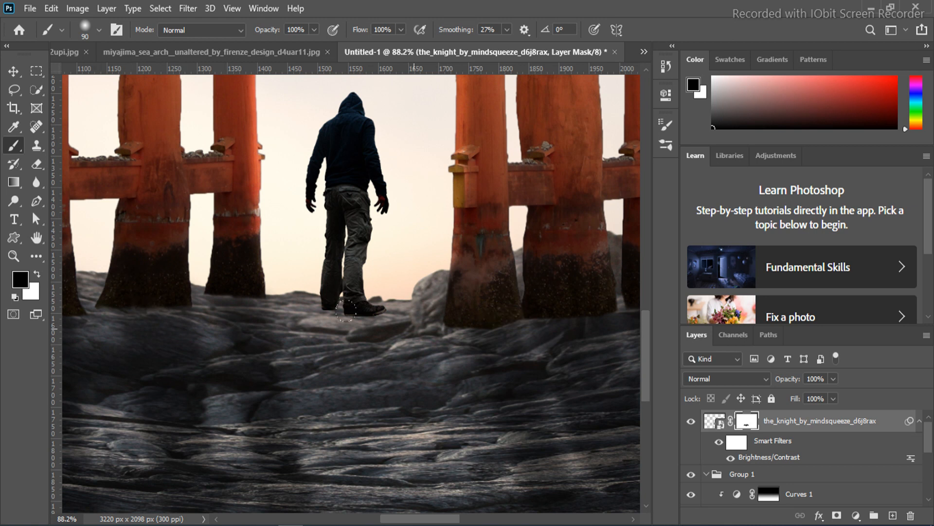
Add a new layer directly beneath the knight and paint a soft black contact shadow under the shoes at 63% flow.
{"action": "left_click", "coordinate": [14, 257]}
{"action": "left_click_drag", "start_coordinate": [369, 353], "coordinate": [394, 353]}
{"action": "left_click_drag", "start_coordinate": [389, 311], "coordinate": [365, 429]}
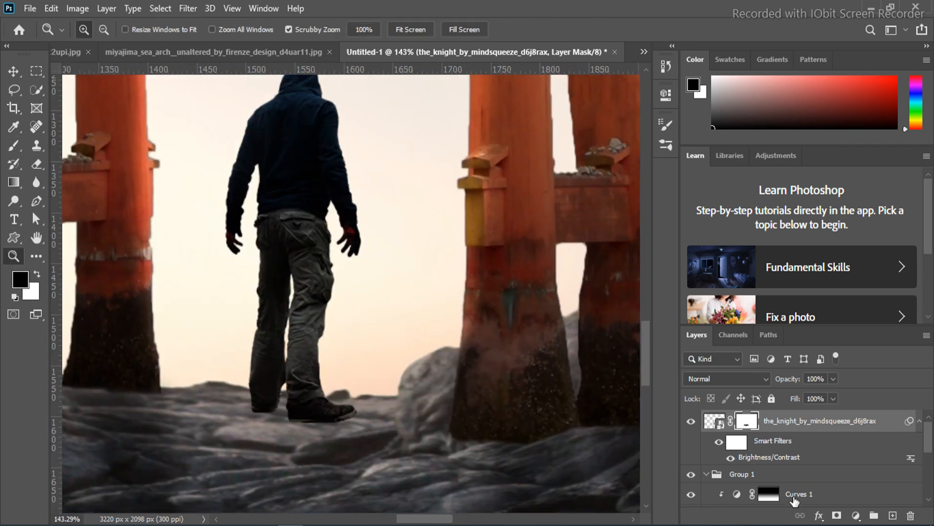
{"action": "left_click", "coordinate": [823, 462]}
{"action": "left_click", "coordinate": [769, 477]}
{"action": "left_click", "coordinate": [892, 515]}
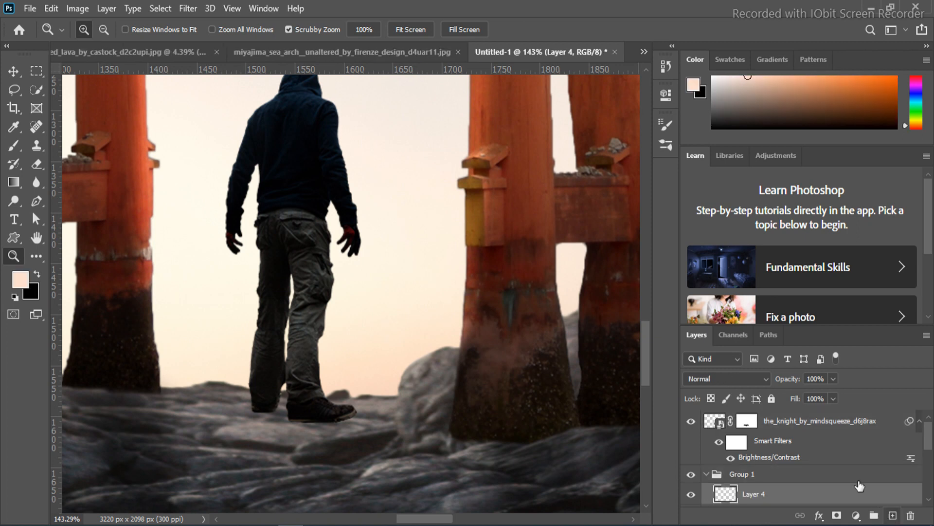
{"action": "left_click_drag", "start_coordinate": [782, 501], "coordinate": [780, 468]}
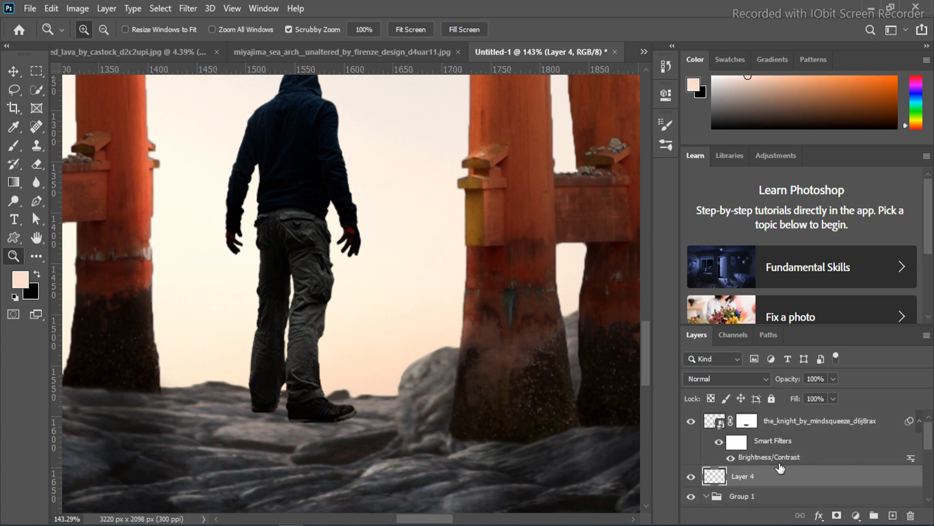
{"action": "left_click", "coordinate": [20, 142]}
{"action": "left_click", "coordinate": [35, 273]}
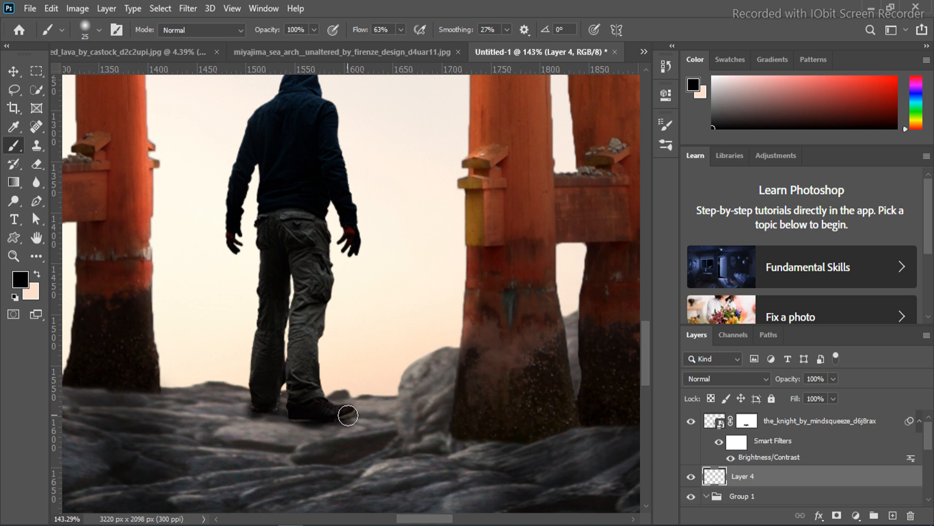
Clean up the contact shadow around the knight's shoes using a 10 px eraser.
{"action": "left_click", "coordinate": [11, 255]}
{"action": "left_click_drag", "start_coordinate": [392, 437], "coordinate": [438, 437]}
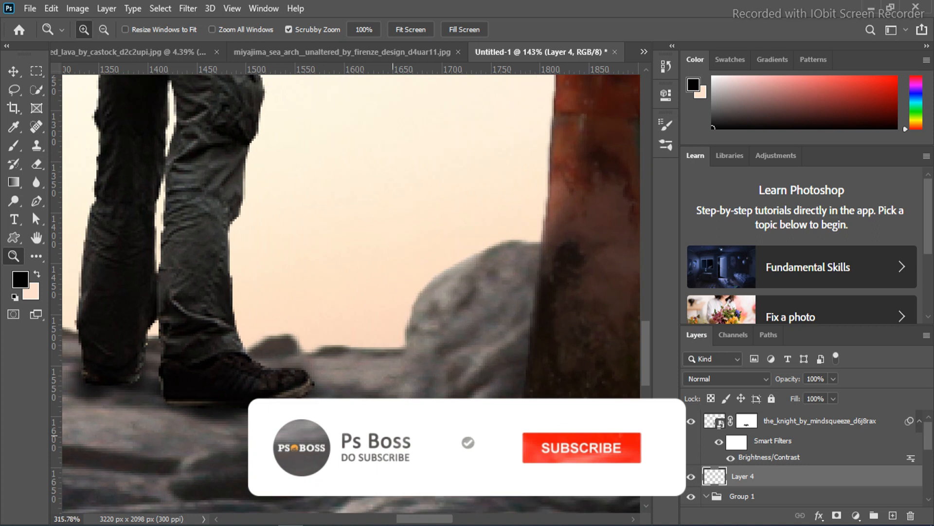
{"action": "left_click", "coordinate": [36, 164]}
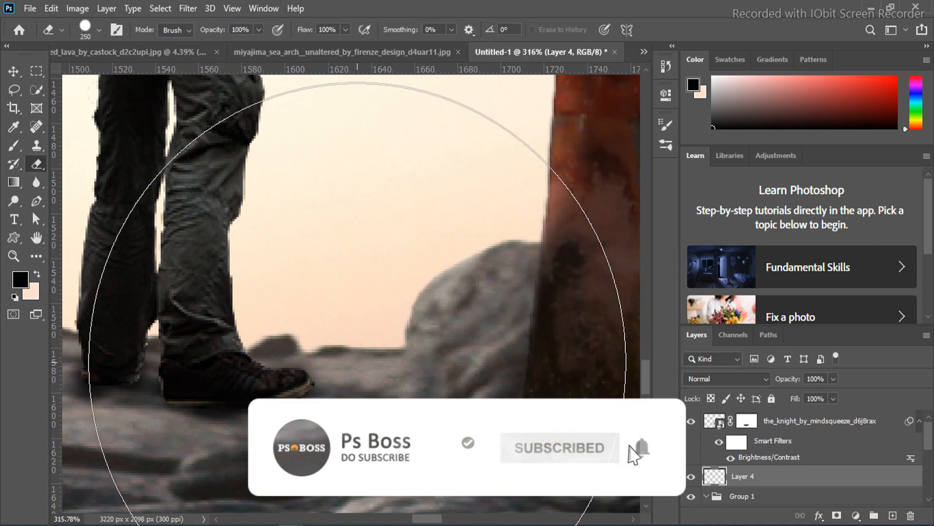
{"action": "key", "text": "["}
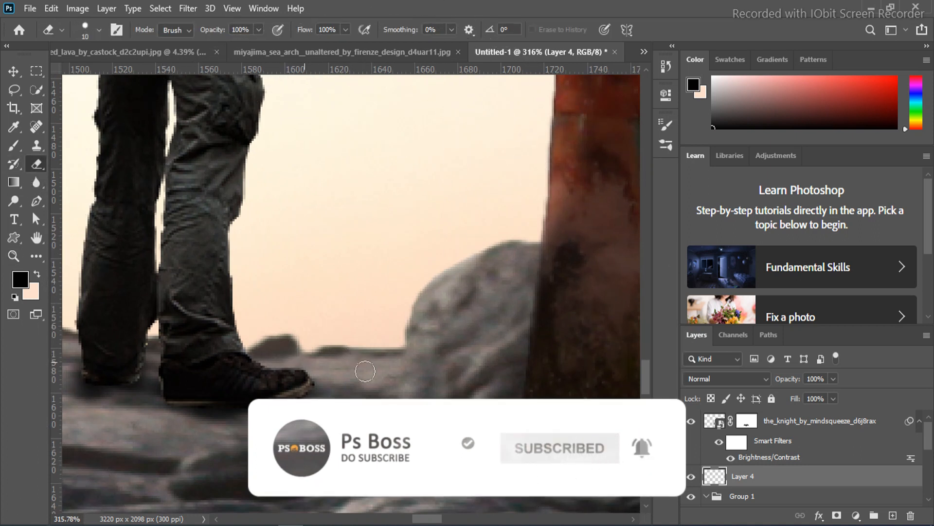
{"action": "left_click_drag", "start_coordinate": [206, 330], "coordinate": [215, 233]}
Duplicate the knight layer beneath the original, rasterize the copy, and apply its layer mask.
{"action": "left_click", "coordinate": [13, 255]}
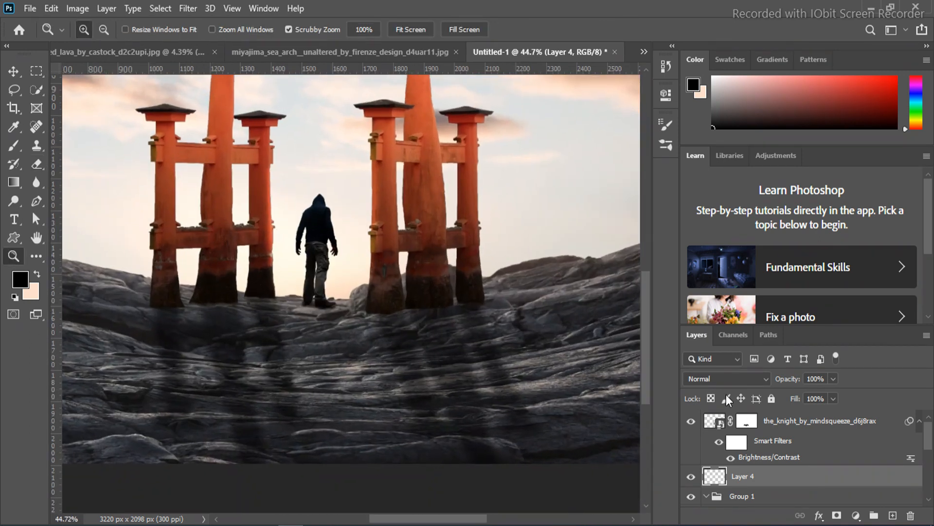
{"action": "left_click_drag", "start_coordinate": [818, 422], "coordinate": [765, 477]}
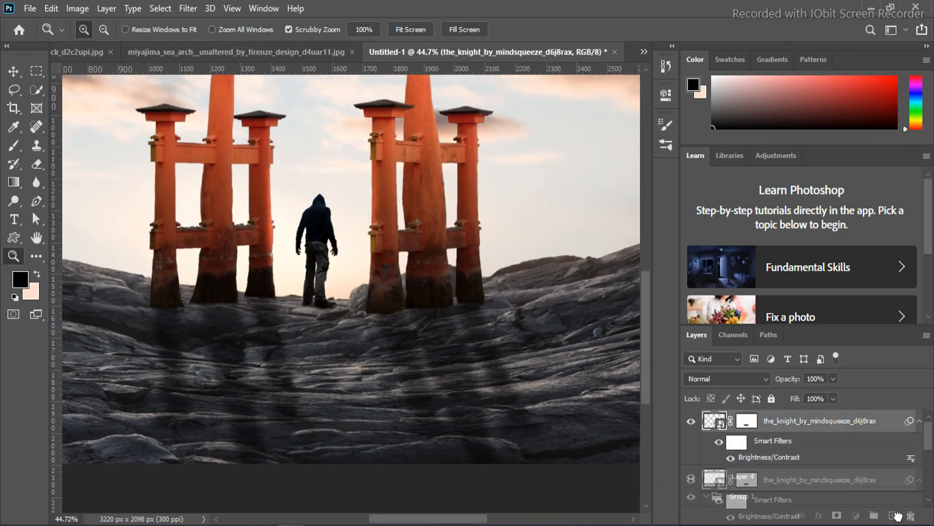
{"action": "right_click", "coordinate": [749, 479]}
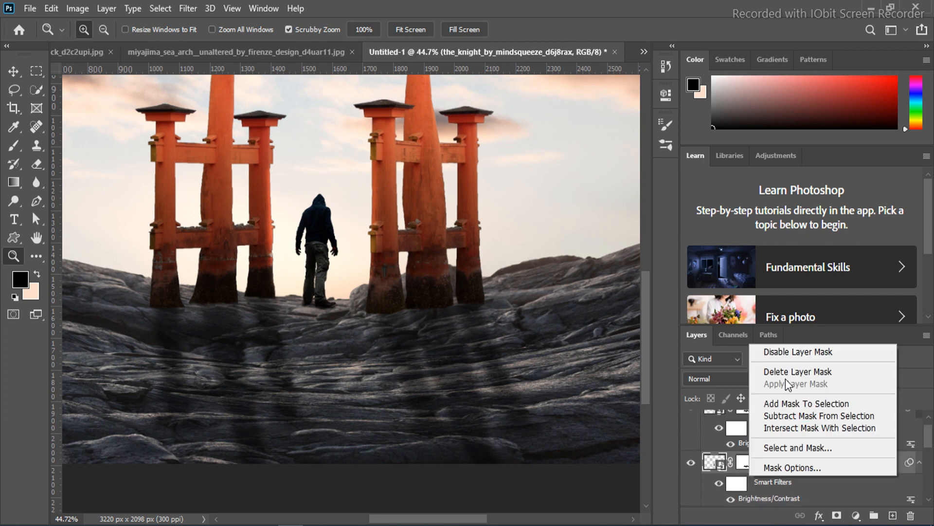
{"action": "left_click", "coordinate": [703, 464]}
{"action": "right_click", "coordinate": [745, 461]}
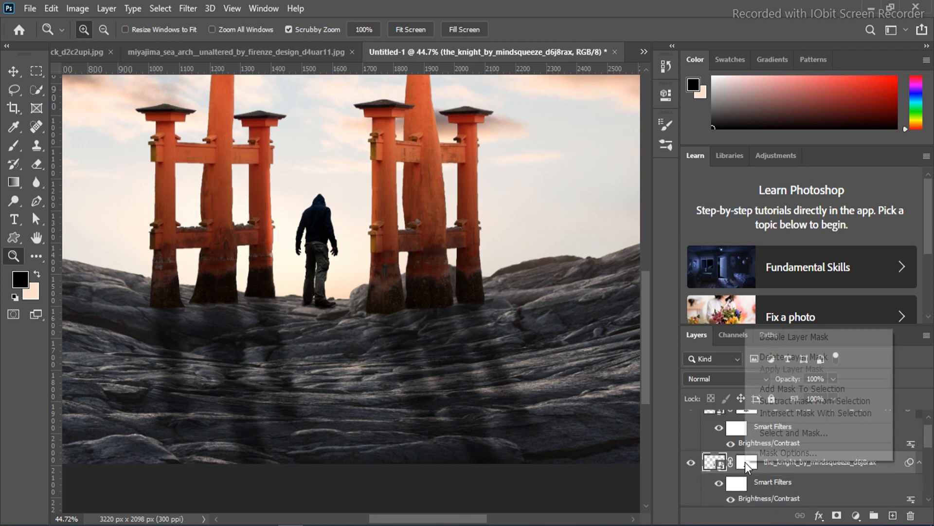
{"action": "right_click", "coordinate": [875, 461]}
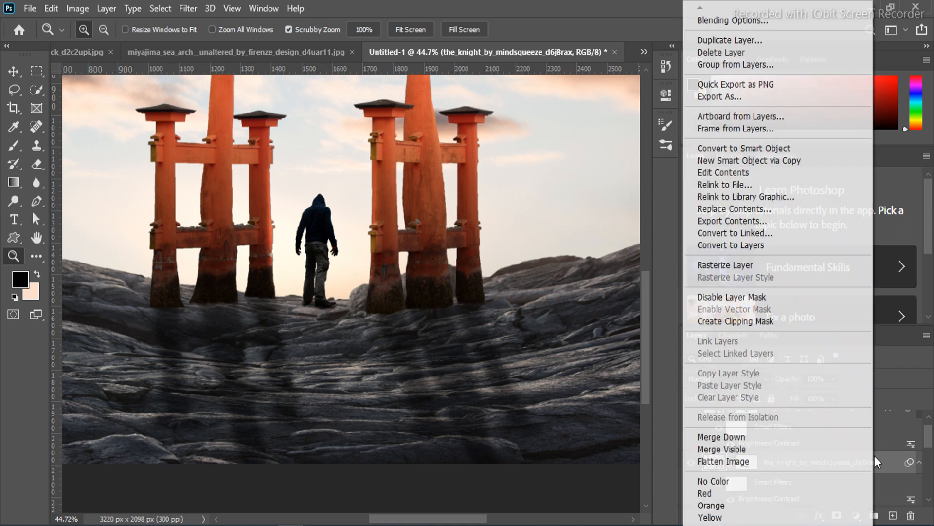
{"action": "left_click", "coordinate": [737, 268]}
{"action": "right_click", "coordinate": [754, 467]}
{"action": "left_click", "coordinate": [791, 369]}
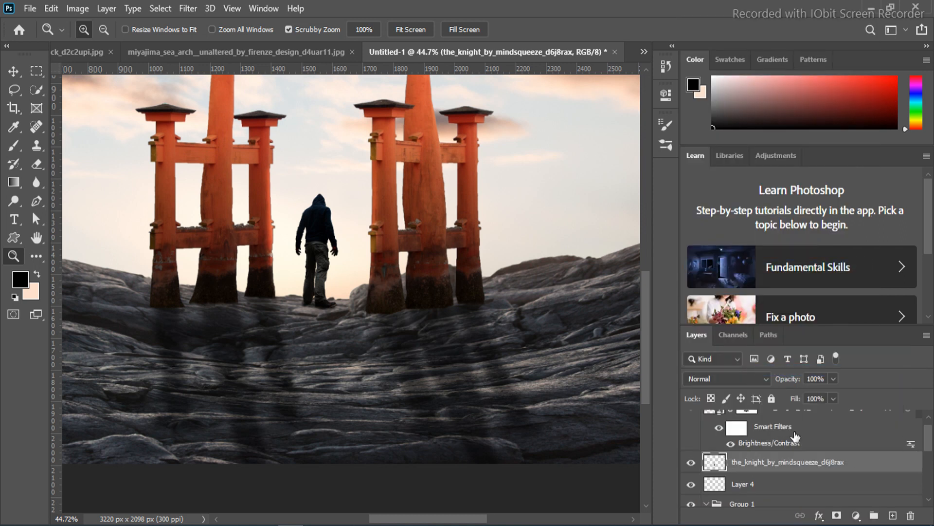
Flip the rasterized knight copy upside down beneath the feet and skew it horizontally by about 14.7° as a cast shadow.
{"action": "key", "text": "ctrl+t"}
{"action": "left_click_drag", "start_coordinate": [312, 193], "coordinate": [341, 421]}
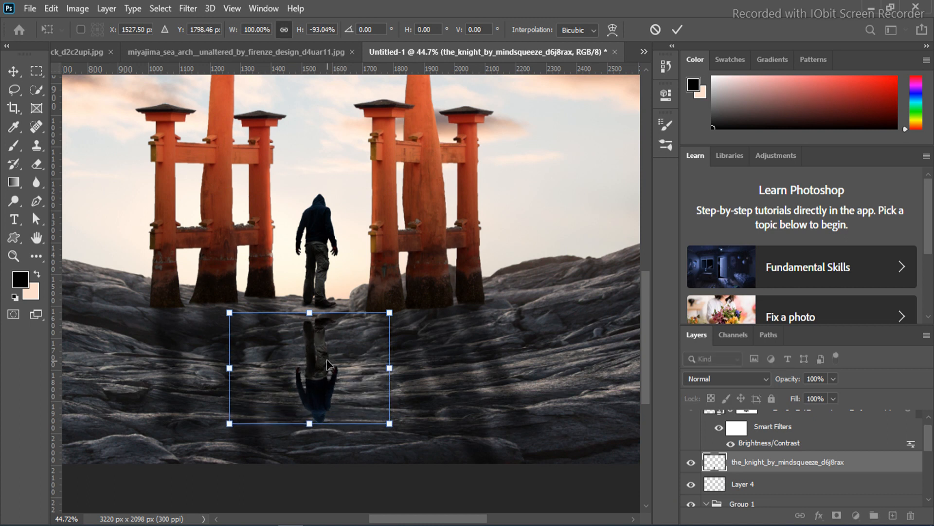
{"action": "left_click_drag", "start_coordinate": [330, 359], "coordinate": [328, 348]}
{"action": "right_click", "coordinate": [328, 346]}
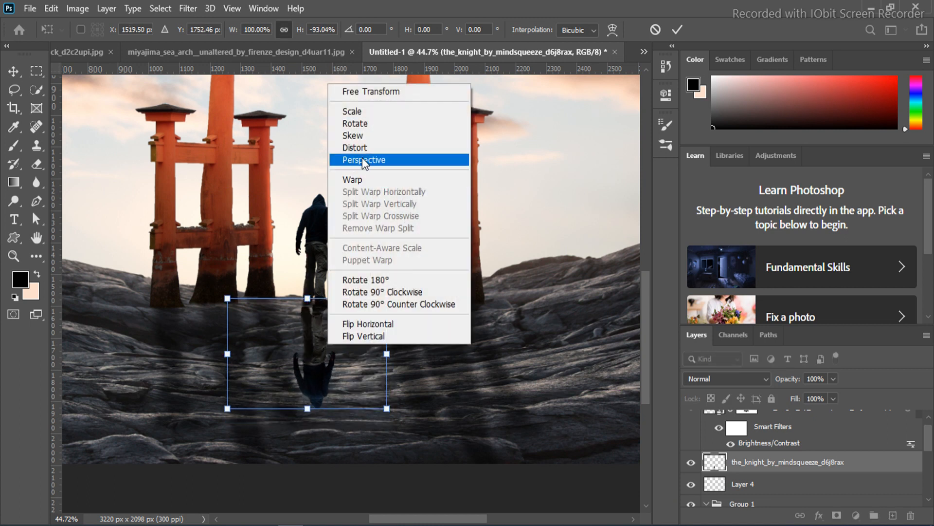
{"action": "left_click", "coordinate": [349, 136]}
{"action": "left_click_drag", "start_coordinate": [388, 409], "coordinate": [417, 401]}
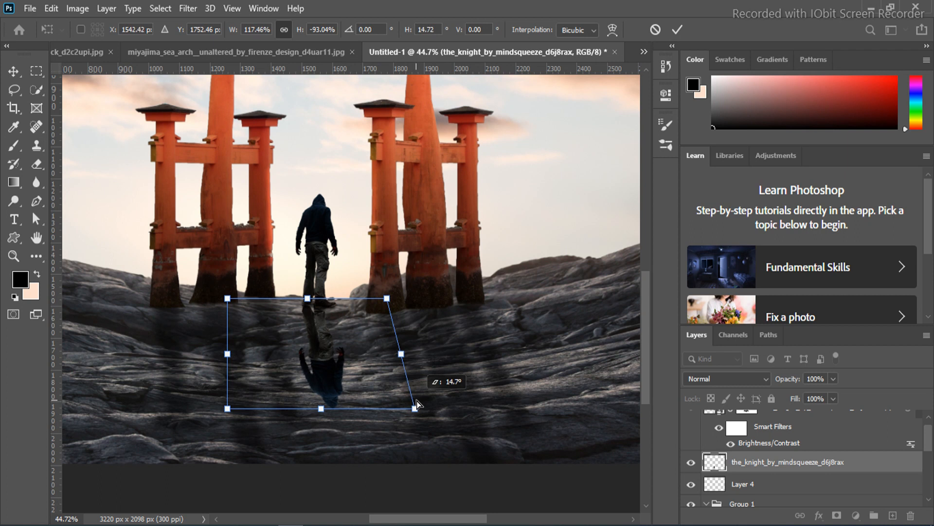
{"action": "key", "text": "Return"}
{"action": "key", "text": "z"}
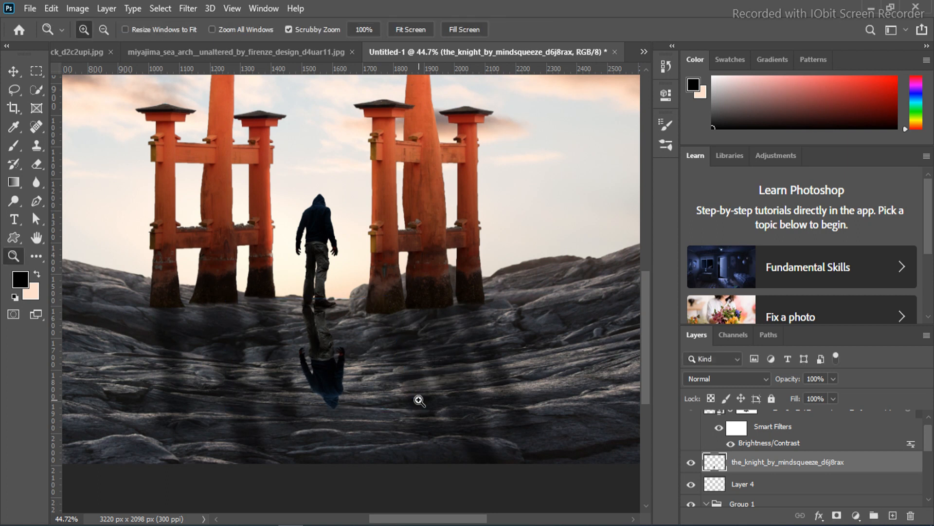
Fill the flipped knight copy's silhouette with black and clear the selection.
{"action": "left_click", "coordinate": [717, 465], "text": "ctrl"}
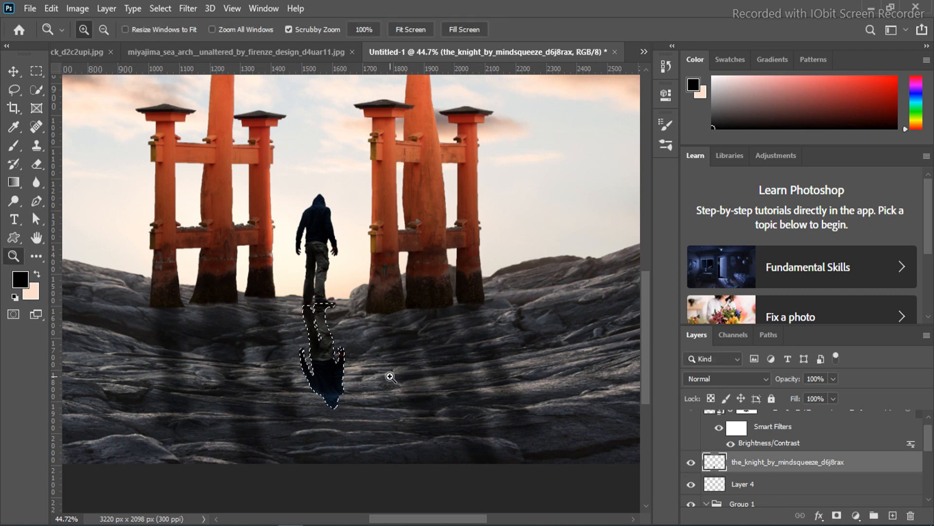
{"action": "key", "text": "alt+BackSpace"}
{"action": "key", "text": "ctrl+d"}
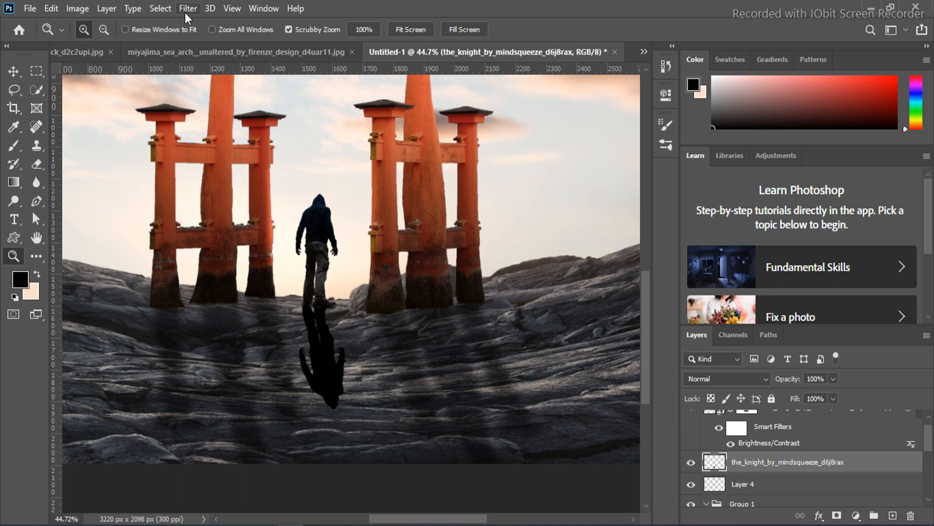
Soften the knight's black shadow with a Gaussian Blur of about 10 px and lower its layer opacity to 65%.
{"action": "left_click", "coordinate": [187, 9]}
{"action": "mouse_move", "coordinate": [211, 169]}
{"action": "left_click", "coordinate": [385, 222]}
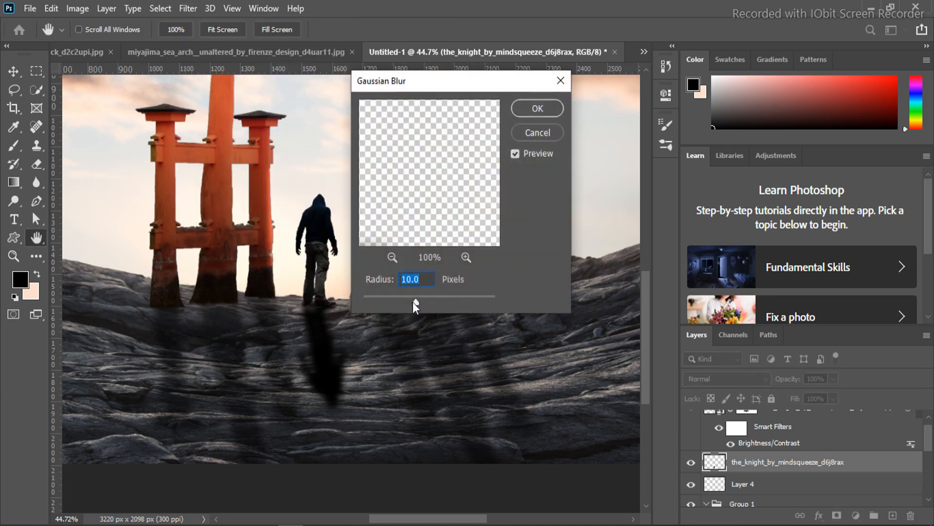
{"action": "mouse_move", "coordinate": [413, 302]}
{"action": "left_mouse_down"}
{"action": "mouse_move", "coordinate": [424, 301]}
{"action": "mouse_move", "coordinate": [412, 301]}
{"action": "left_mouse_up"}
{"action": "left_click", "coordinate": [519, 109]}
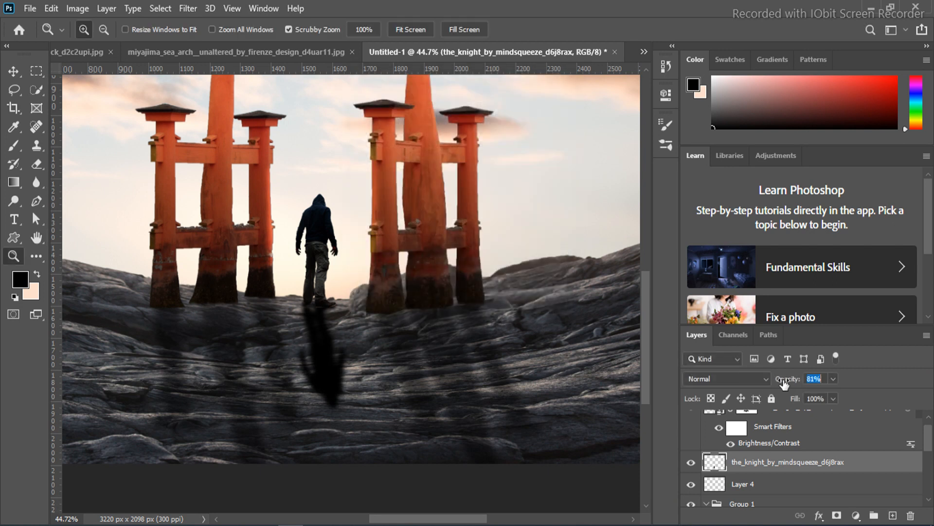
{"action": "left_click_drag", "start_coordinate": [784, 383], "coordinate": [774, 383]}
{"action": "key", "text": "ctrl+0"}
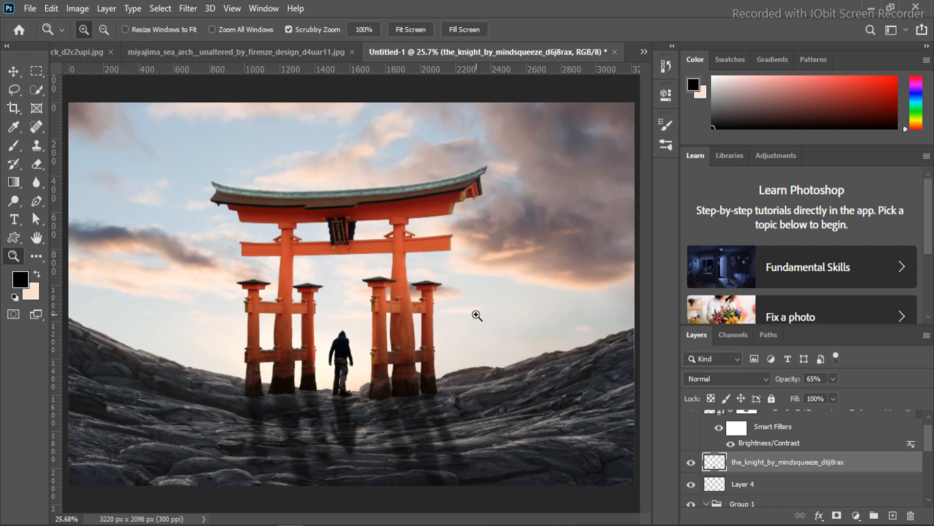
Add a new empty layer directly above the sky layer and beneath the rocks.
{"action": "left_click_drag", "start_coordinate": [310, 428], "coordinate": [440, 415]}
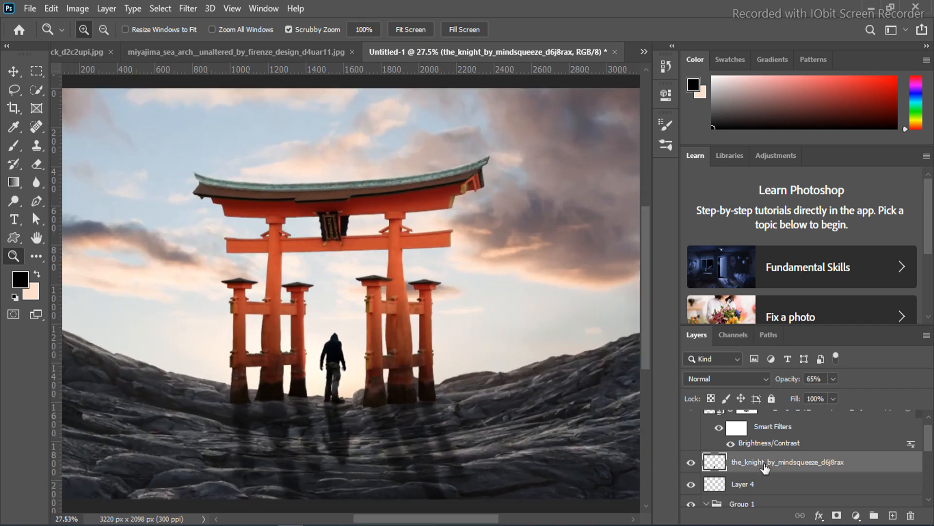
{"action": "scroll", "coordinate": [765, 467], "scroll_direction": "down", "scroll_amount": 3}
{"action": "scroll", "coordinate": [762, 464], "scroll_direction": "up", "scroll_amount": 2}
{"action": "left_click", "coordinate": [706, 450]}
{"action": "scroll", "coordinate": [747, 478], "scroll_direction": "down", "scroll_amount": 2}
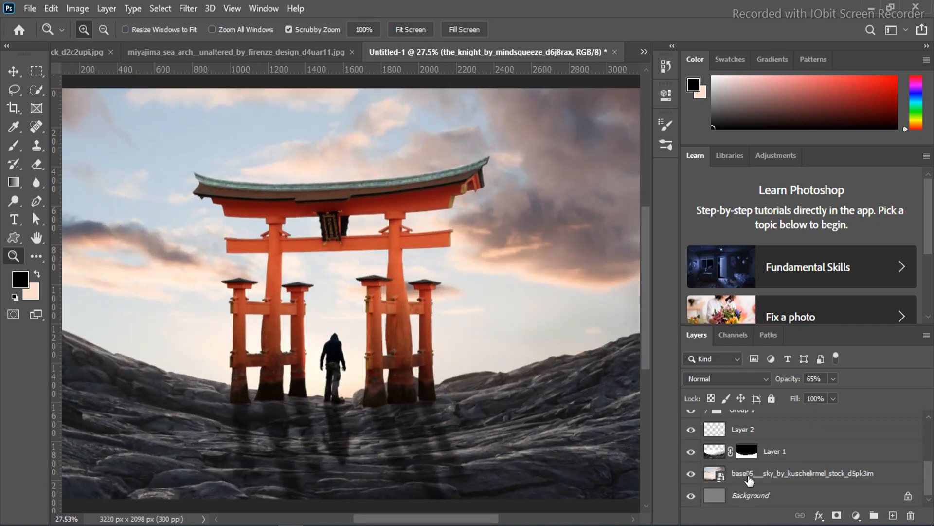
{"action": "left_click", "coordinate": [799, 452]}
{"action": "left_click", "coordinate": [785, 482]}
{"action": "left_click", "coordinate": [893, 514]}
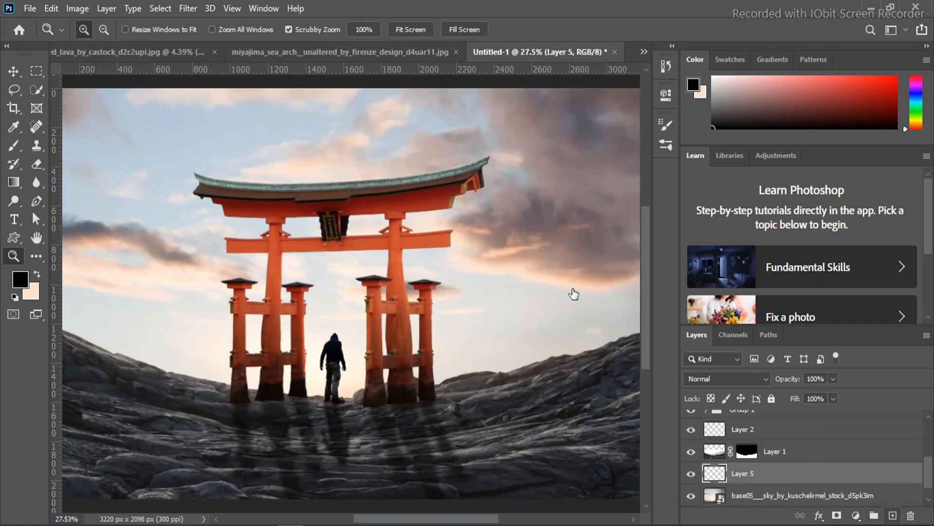
Sample a pale peach from the sky and enlarge a soft brush spot of it into a glow behind the gate.
{"action": "key", "text": "i"}
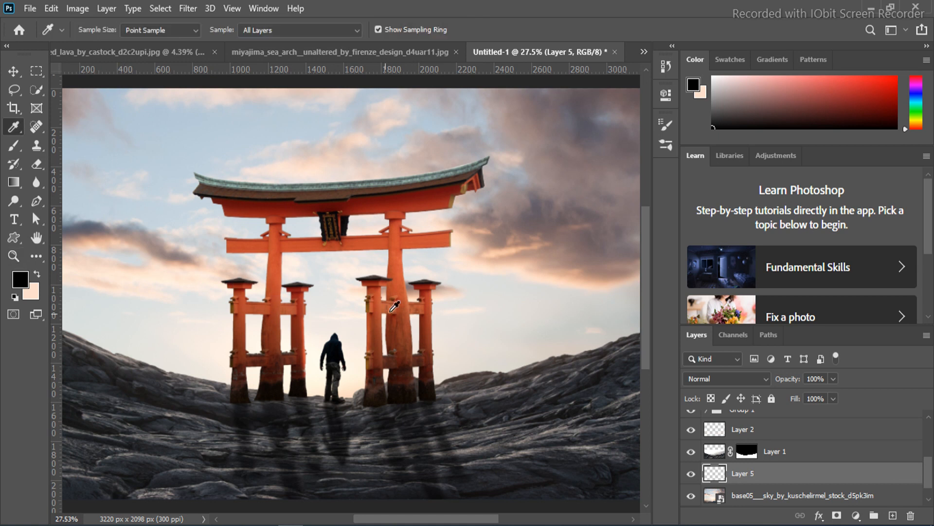
{"action": "left_click", "coordinate": [141, 270]}
{"action": "key", "text": "z"}
{"action": "left_click", "coordinate": [14, 145]}
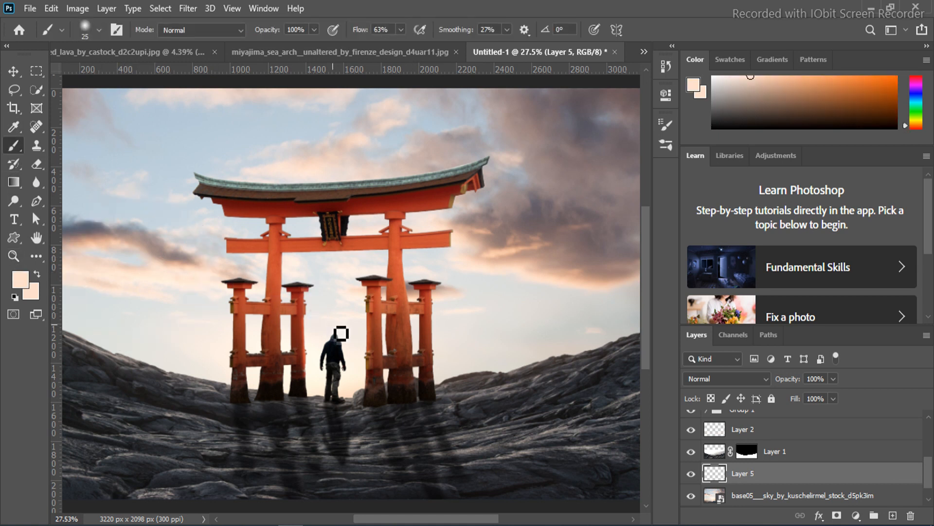
{"action": "key", "text": "ctrl+t"}
{"action": "left_click_drag", "start_coordinate": [347, 334], "coordinate": [446, 355]}
{"action": "mouse_move", "coordinate": [331, 279]}
{"action": "left_mouse_down"}
{"action": "mouse_move", "coordinate": [396, 198]}
{"action": "mouse_move", "coordinate": [372, 214]}
{"action": "left_mouse_up"}
{"action": "key", "text": "Return"}
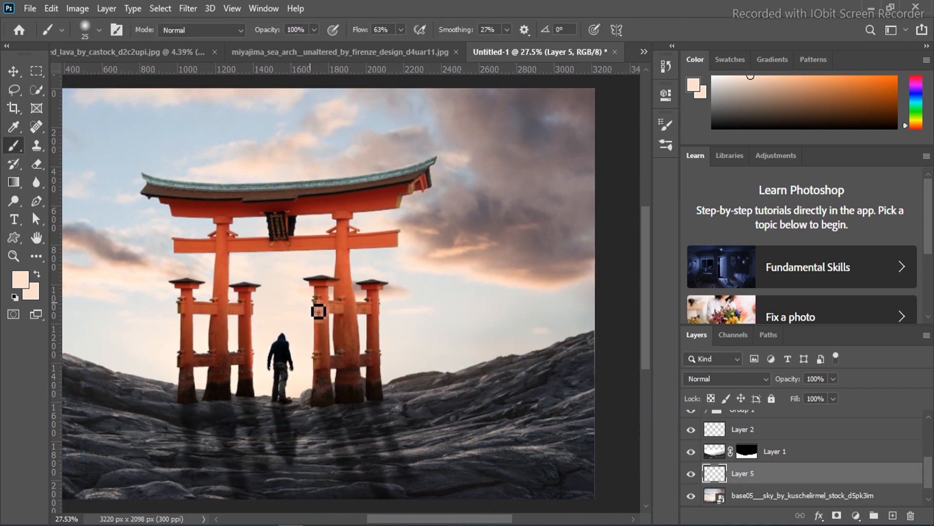
{"action": "scroll", "coordinate": [322, 312], "scroll_direction": "down", "scroll_amount": 1}
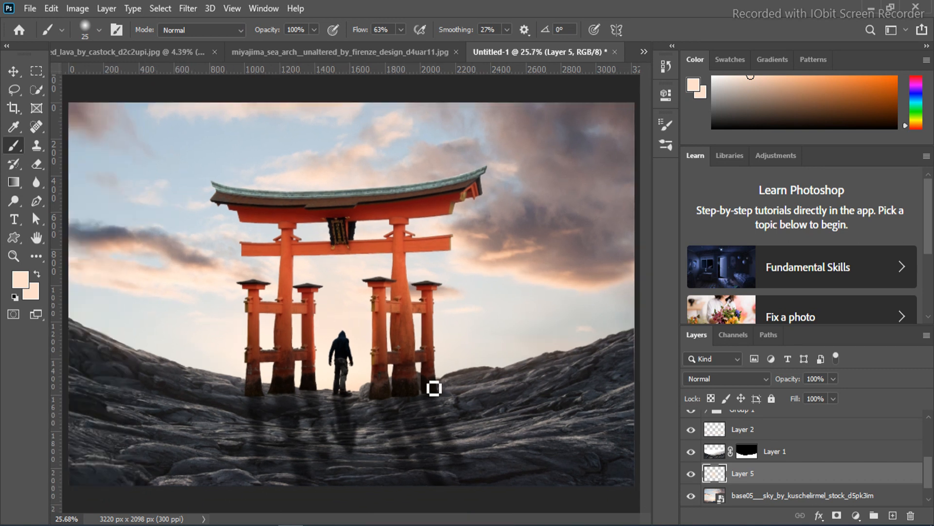
Raise the brightness in the knight's Brightness/Contrast smart filter to about 52 and inspect the figure up close.
{"action": "scroll", "coordinate": [735, 462], "scroll_direction": "up", "scroll_amount": 5}
{"action": "double_click", "coordinate": [755, 457]}
{"action": "left_click_drag", "start_coordinate": [393, 157], "coordinate": [451, 159]}
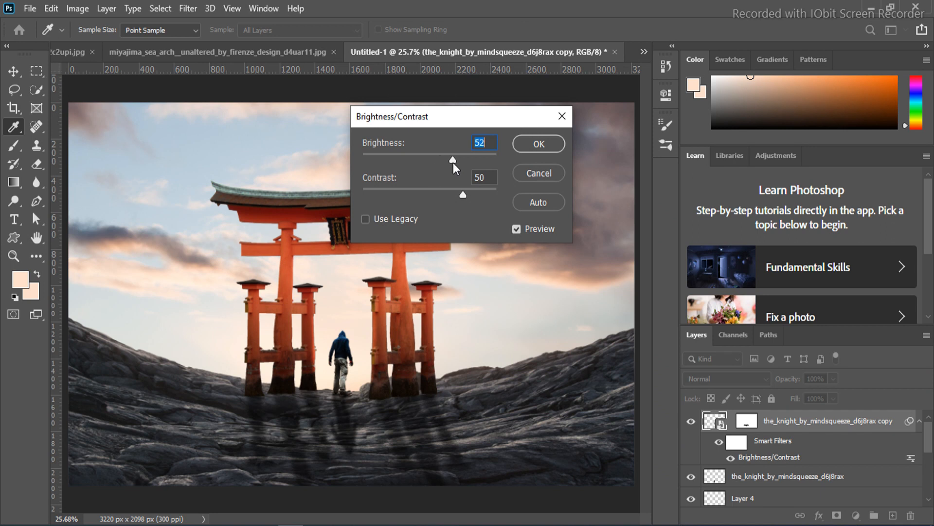
{"action": "left_click", "coordinate": [539, 144]}
{"action": "key", "text": "z"}
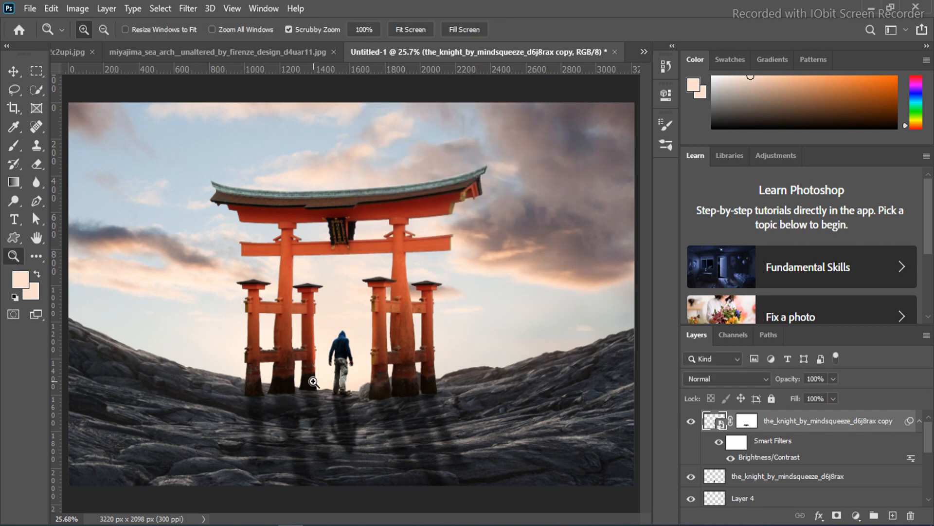
{"action": "left_click_drag", "start_coordinate": [304, 385], "coordinate": [359, 403]}
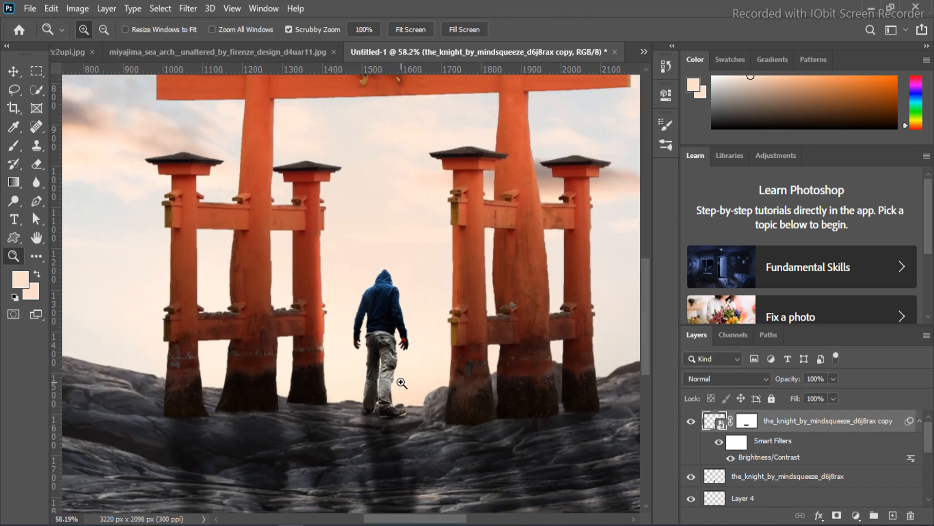
{"action": "key", "text": "ctrl+0"}
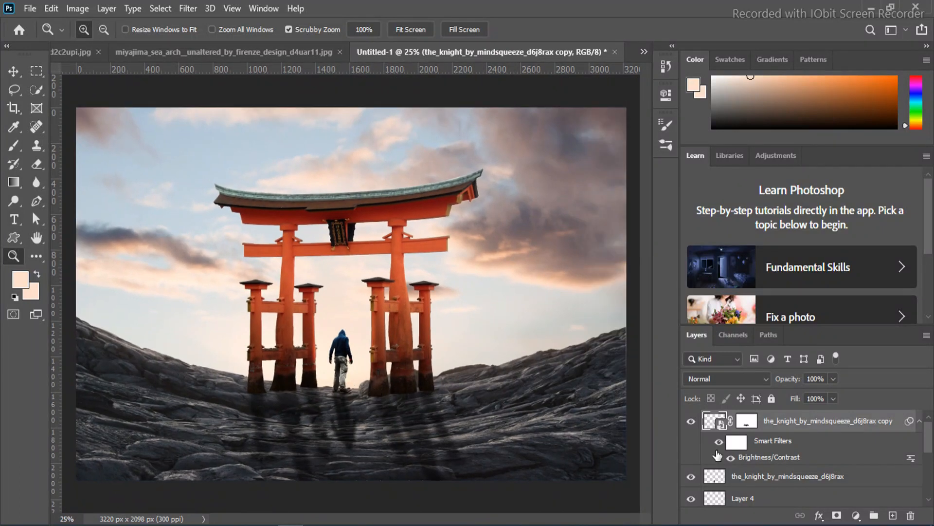
Readjust the knight's Brightness/Contrast smart filter with a negative brightness and a lower contrast to darken the figure.
{"action": "double_click", "coordinate": [768, 457]}
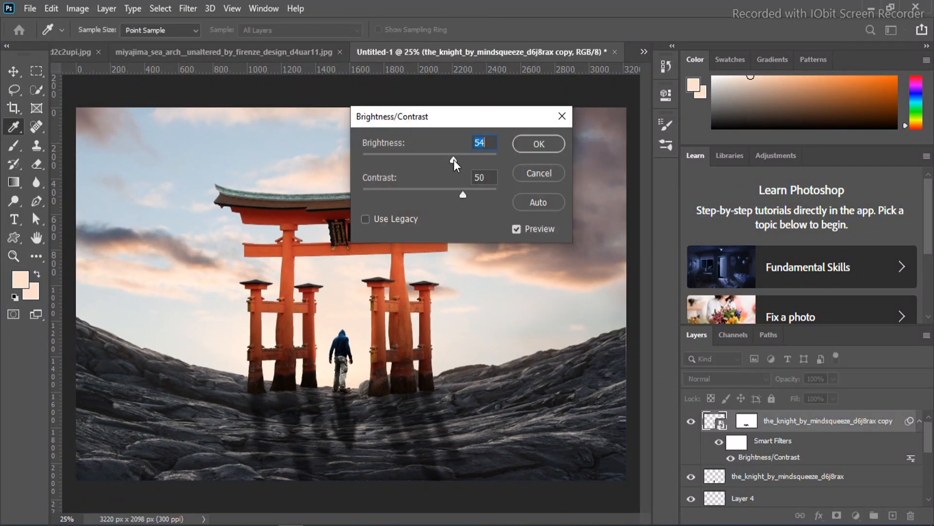
{"action": "left_click_drag", "start_coordinate": [428, 164], "coordinate": [426, 164]}
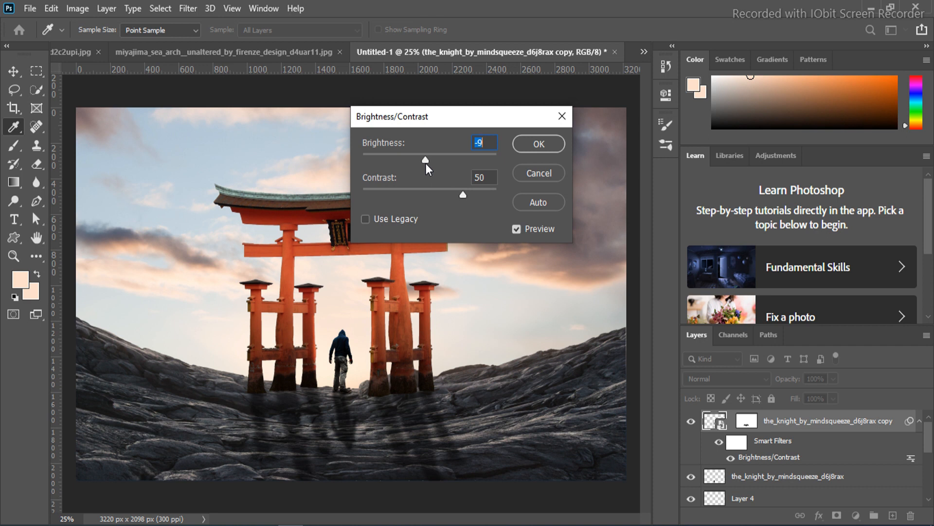
{"action": "left_click_drag", "start_coordinate": [437, 195], "coordinate": [436, 197]}
{"action": "left_click_drag", "start_coordinate": [425, 160], "coordinate": [410, 160]}
{"action": "left_click", "coordinate": [521, 145]}
{"action": "key", "text": "z"}
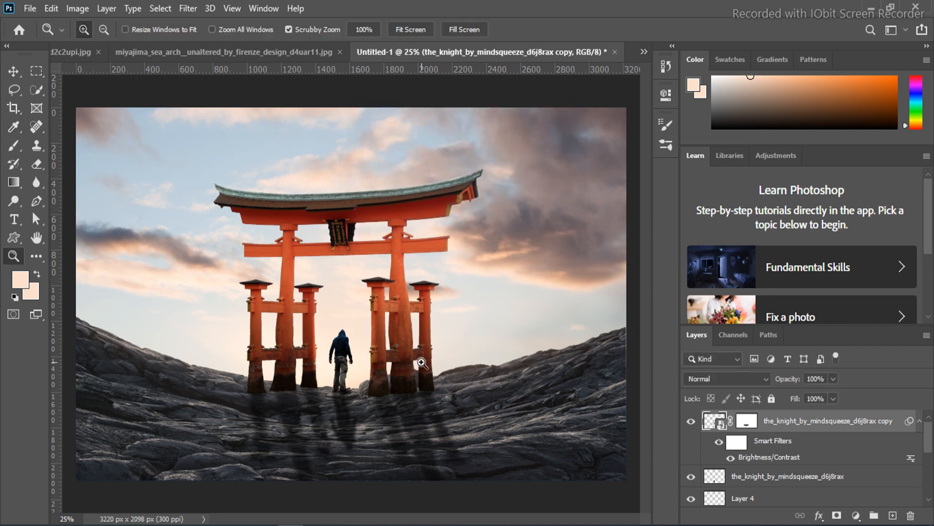
{"action": "left_click_drag", "start_coordinate": [418, 362], "coordinate": [421, 363]}
{"action": "mouse_move", "coordinate": [423, 405]}
{"action": "left_mouse_down"}
{"action": "mouse_move", "coordinate": [386, 388]}
{"action": "mouse_move", "coordinate": [410, 398]}
{"action": "left_mouse_up"}
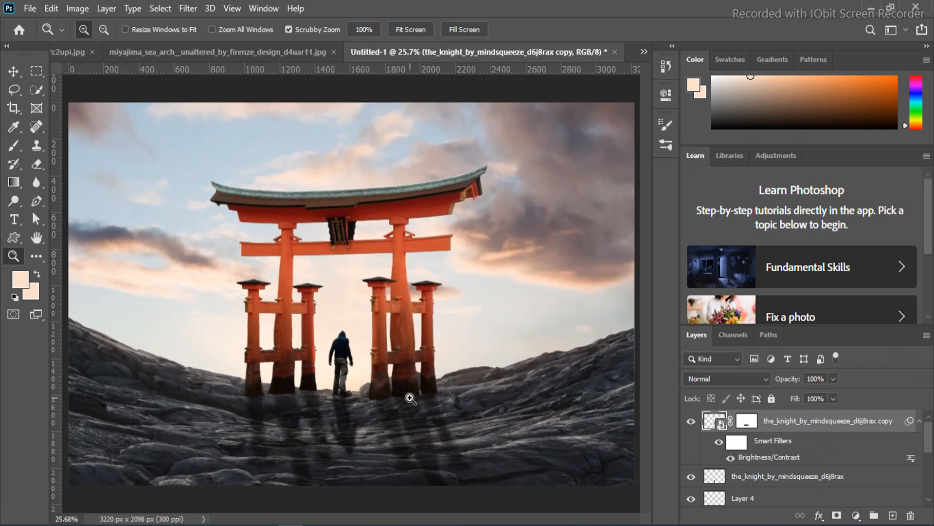
Place the bamboo PNG image into the composite above the knight layers.
{"action": "mouse_move", "coordinate": [148, 519]}
{"action": "left_click", "coordinate": [217, 487]}
{"action": "left_click_drag", "start_coordinate": [165, 146], "coordinate": [393, 403]}
{"action": "left_click", "coordinate": [655, 29]}
Lasso the leftmost bamboo clump, copy it to a new layer, and hide the original bamboo layer.
{"action": "left_click", "coordinate": [14, 92]}
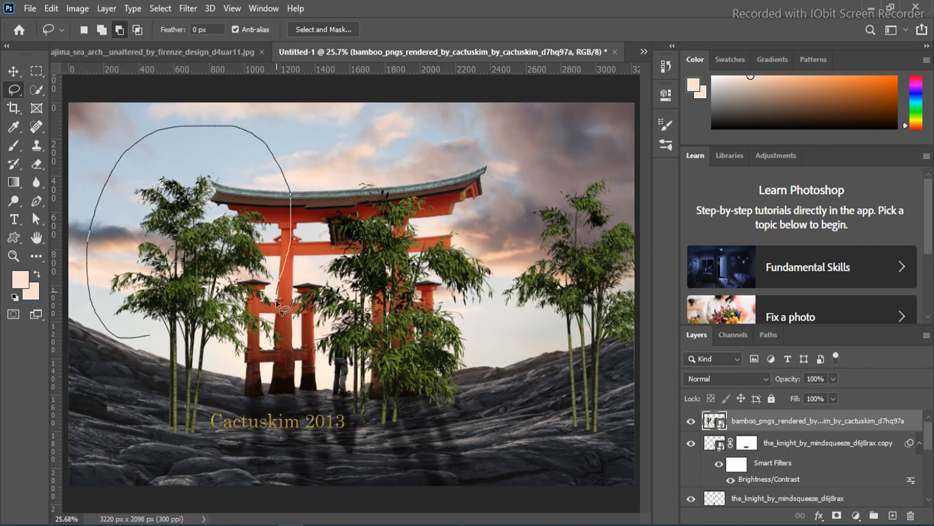
{"action": "mouse_move", "coordinate": [202, 444]}
{"action": "left_mouse_down"}
{"action": "mouse_move", "coordinate": [126, 404]}
{"action": "mouse_move", "coordinate": [142, 337]}
{"action": "left_mouse_up"}
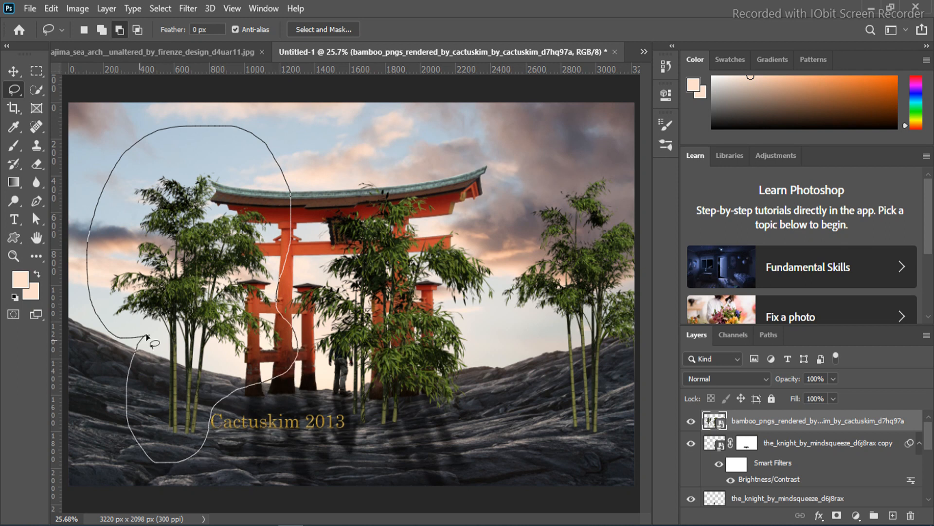
{"action": "right_click", "coordinate": [205, 93]}
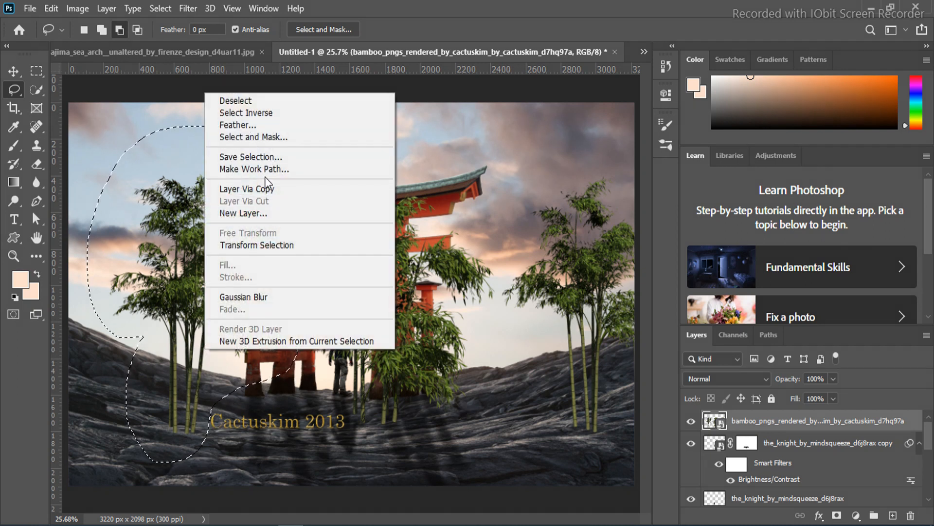
{"action": "left_click", "coordinate": [262, 189]}
{"action": "left_click", "coordinate": [691, 442]}
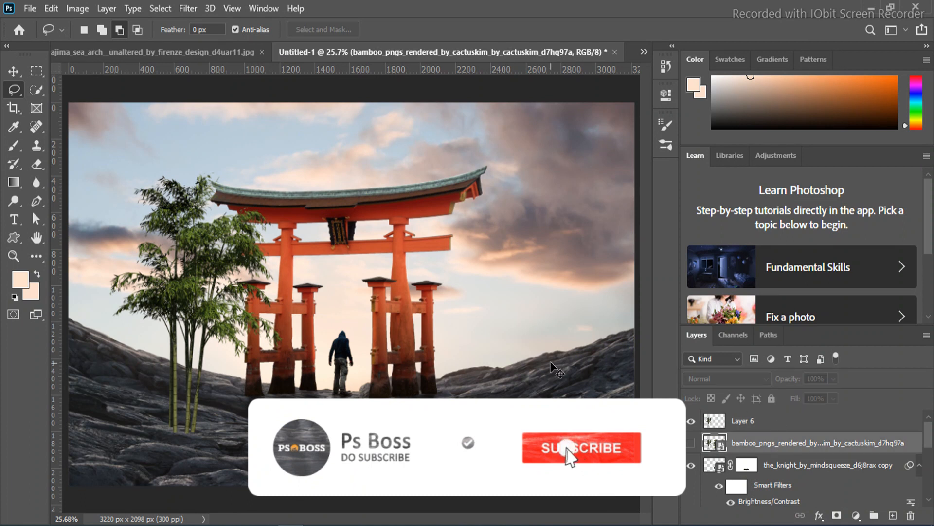
Enlarge the isolated bamboo clump to about 201% and position it along the left edge of the scene.
{"action": "left_click", "coordinate": [778, 422]}
{"action": "key", "text": "ctrl+t"}
{"action": "left_click_drag", "start_coordinate": [285, 174], "coordinate": [373, 40]}
{"action": "mouse_move", "coordinate": [237, 351]}
{"action": "left_mouse_down"}
{"action": "mouse_move", "coordinate": [212, 293]}
{"action": "mouse_move", "coordinate": [174, 255]}
{"action": "mouse_move", "coordinate": [151, 197]}
{"action": "left_mouse_up"}
{"action": "key", "text": "l"}
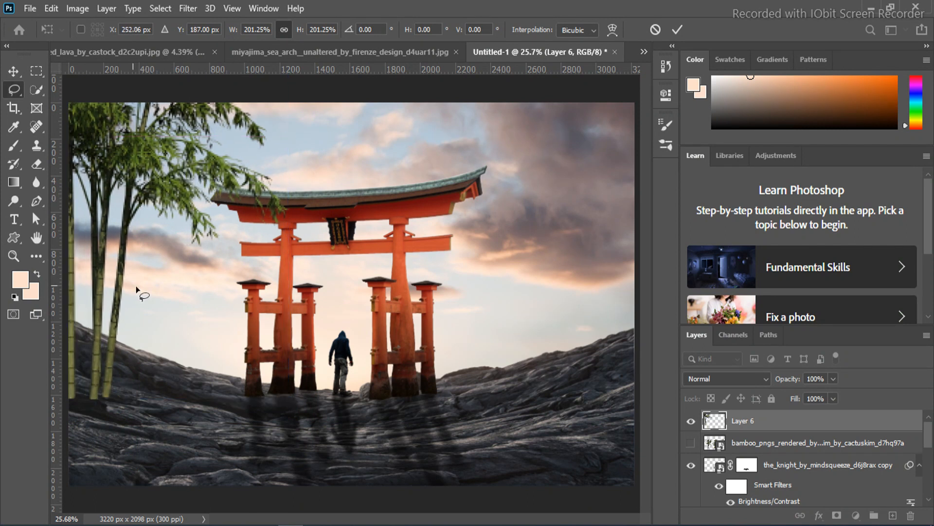
Erase the cut-off lower ends of the bamboo stalks with a 35 px eraser so they blend into the rocks.
{"action": "key", "text": "z"}
{"action": "mouse_move", "coordinate": [136, 401]}
{"action": "left_mouse_down"}
{"action": "mouse_move", "coordinate": [163, 427]}
{"action": "mouse_move", "coordinate": [350, 418]}
{"action": "left_mouse_up"}
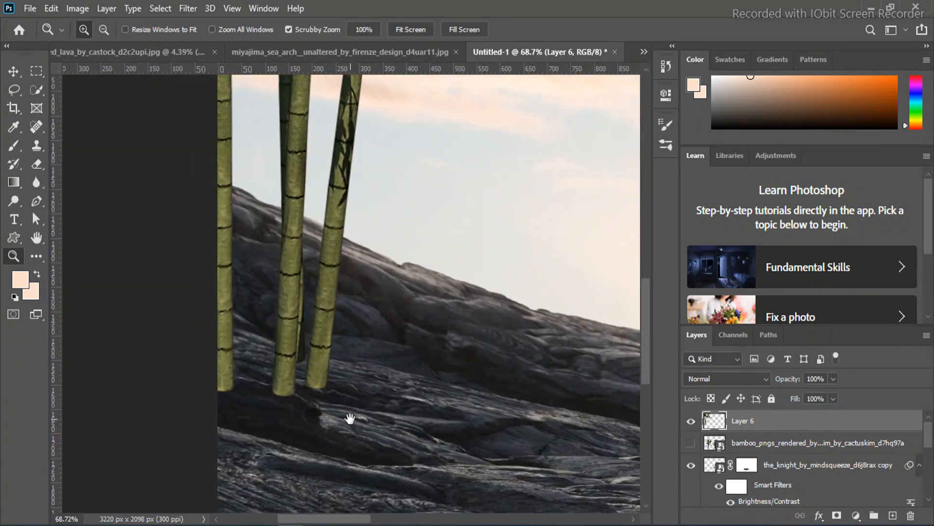
{"action": "left_click", "coordinate": [18, 145]}
{"action": "left_click", "coordinate": [46, 145]}
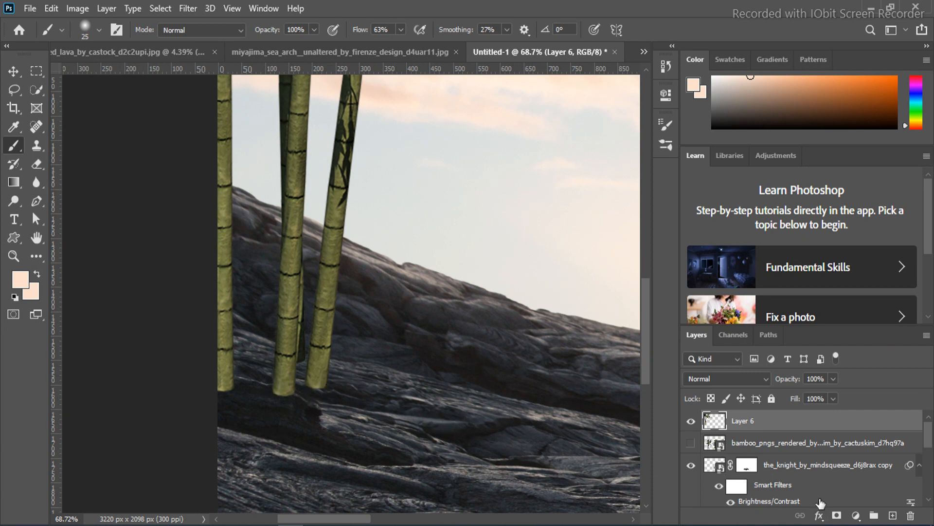
{"action": "left_click", "coordinate": [36, 164]}
{"action": "key", "text": "bracketright"}
{"action": "key", "text": "bracketright"}
{"action": "key", "text": "bracketright"}
{"action": "key", "text": "bracketright"}
{"action": "key", "text": "bracketright"}
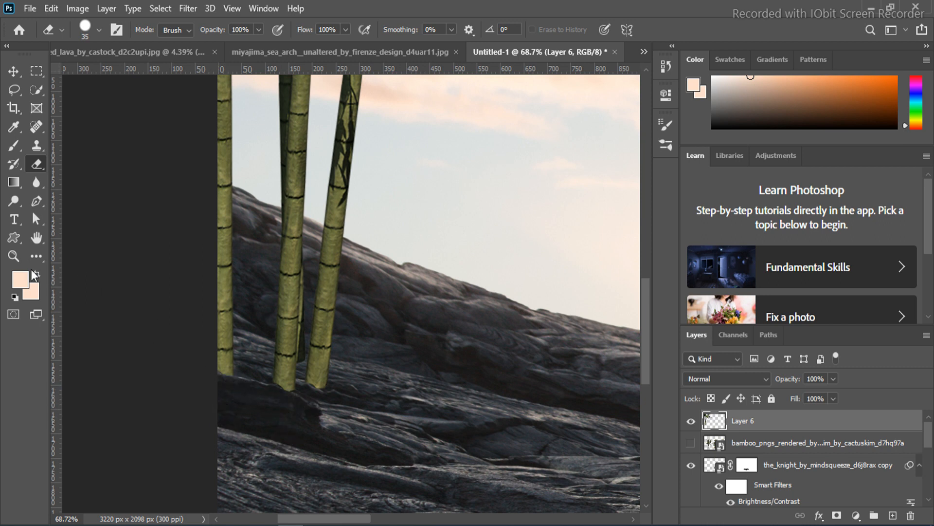
Duplicate the bamboo layer and transform the copy, shifting it lower beside the first clump for denser foliage.
{"action": "left_click", "coordinate": [13, 255]}
{"action": "left_click_drag", "start_coordinate": [359, 323], "coordinate": [272, 268]}
{"action": "left_click", "coordinate": [14, 72]}
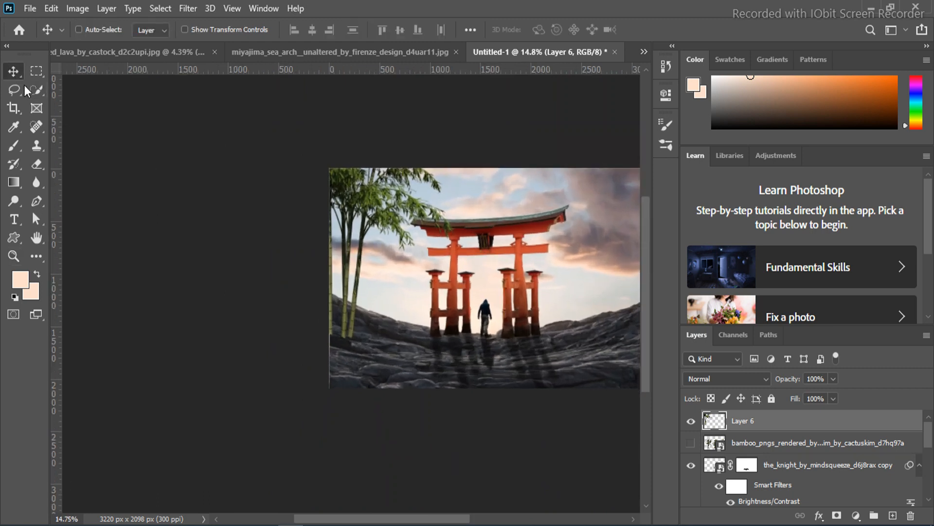
{"action": "left_click_drag", "start_coordinate": [827, 421], "coordinate": [892, 515]}
{"action": "key", "text": "ctrl+t"}
{"action": "left_click_drag", "start_coordinate": [368, 244], "coordinate": [366, 271]}
{"action": "key", "text": "Return"}
Duplicate the topmost bamboo layer once more.
{"action": "key", "text": "z"}
{"action": "left_click_drag", "start_coordinate": [385, 375], "coordinate": [457, 402]}
{"action": "left_click_drag", "start_coordinate": [367, 355], "coordinate": [118, 164]}
{"action": "key", "text": "v"}
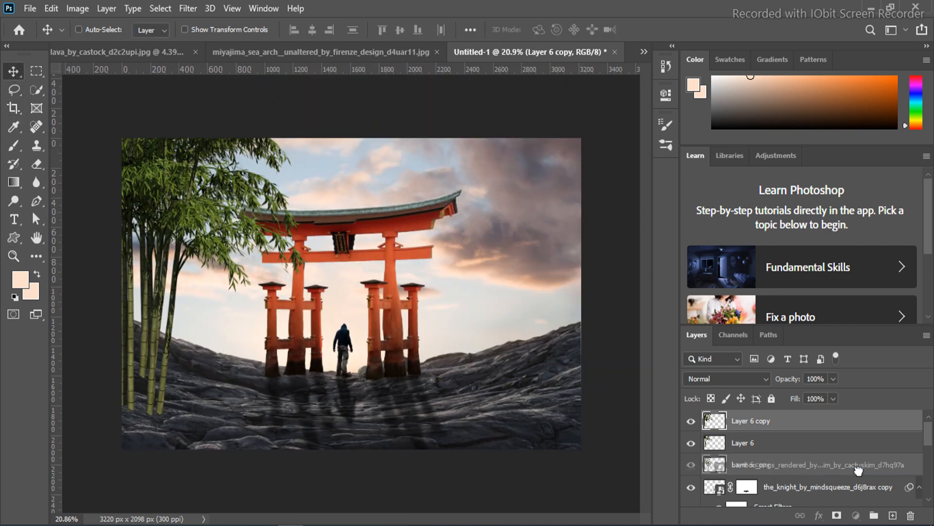
{"action": "key", "text": "ctrl+j"}
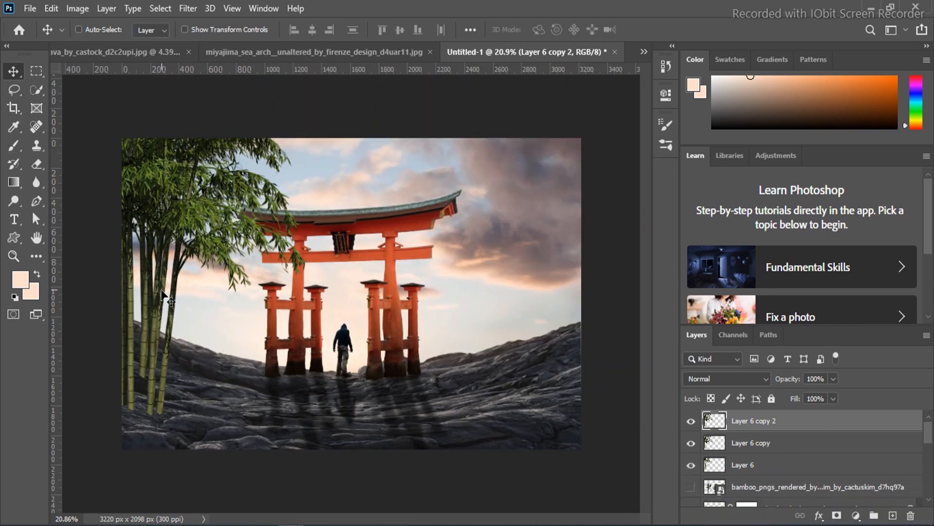
Shift the newest bamboo copy lower along the left edge of the scene to thicken the foliage.
{"action": "key", "text": "ctrl+t"}
{"action": "left_click_drag", "start_coordinate": [163, 296], "coordinate": [164, 335]}
{"action": "key", "text": "Return"}
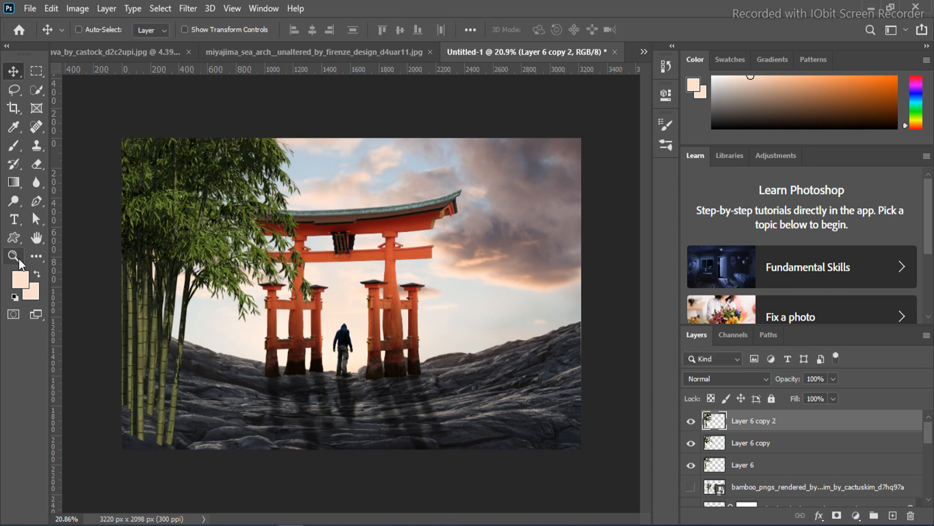
Show the hidden bamboo source layer and shift it left so its right-hand clump stands fully inside the canvas.
{"action": "left_click", "coordinate": [18, 260]}
{"action": "left_click", "coordinate": [365, 368]}
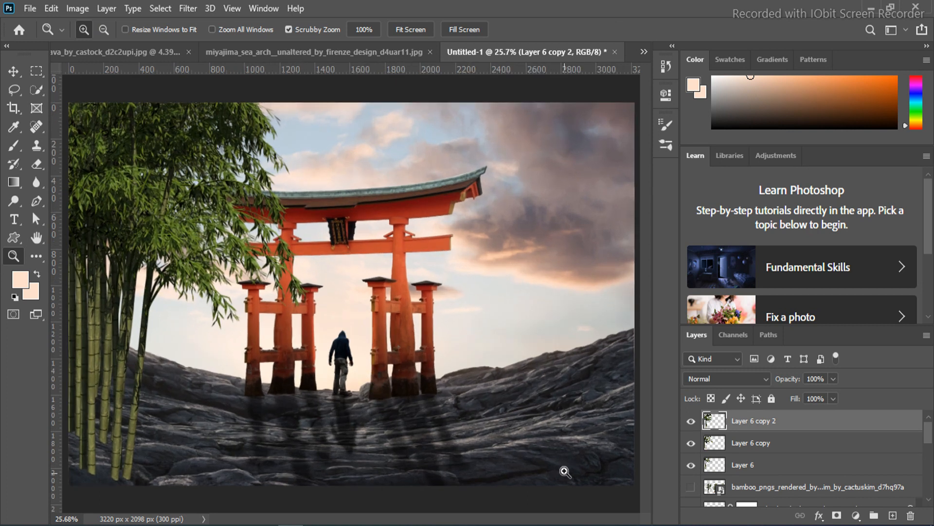
{"action": "left_click", "coordinate": [690, 486]}
{"action": "left_click", "coordinate": [778, 487]}
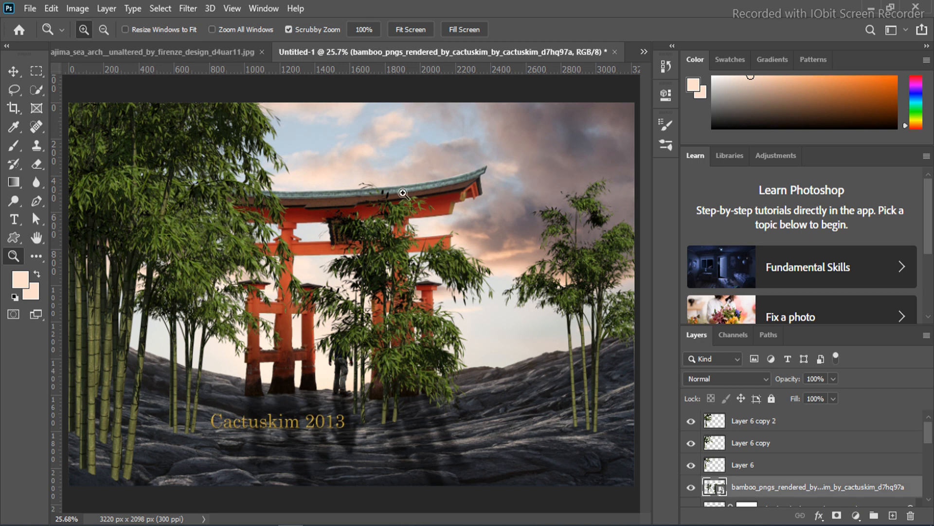
{"action": "left_click", "coordinate": [14, 89]}
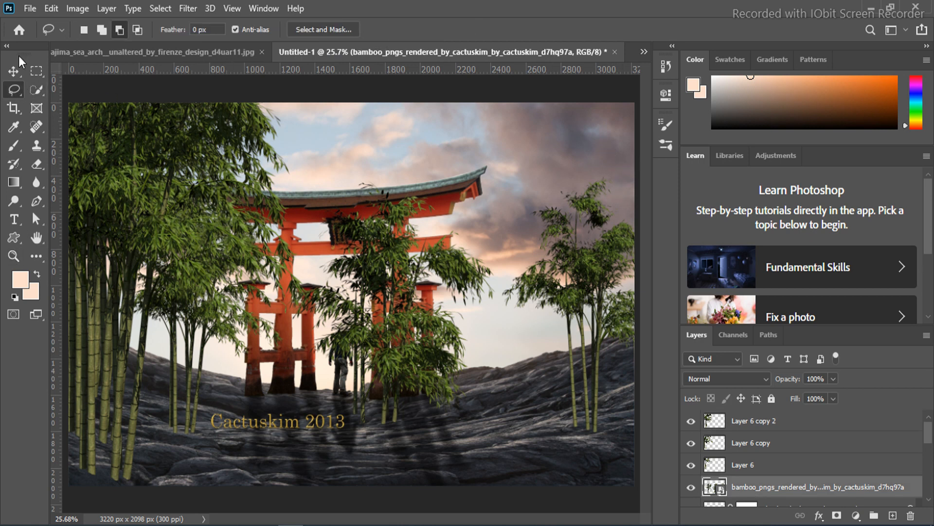
{"action": "left_click", "coordinate": [14, 71]}
{"action": "left_click_drag", "start_coordinate": [413, 252], "coordinate": [344, 238]}
Lasso the right-hand bamboo clump of the source layer and extract it onto a new layer.
{"action": "left_click", "coordinate": [13, 90]}
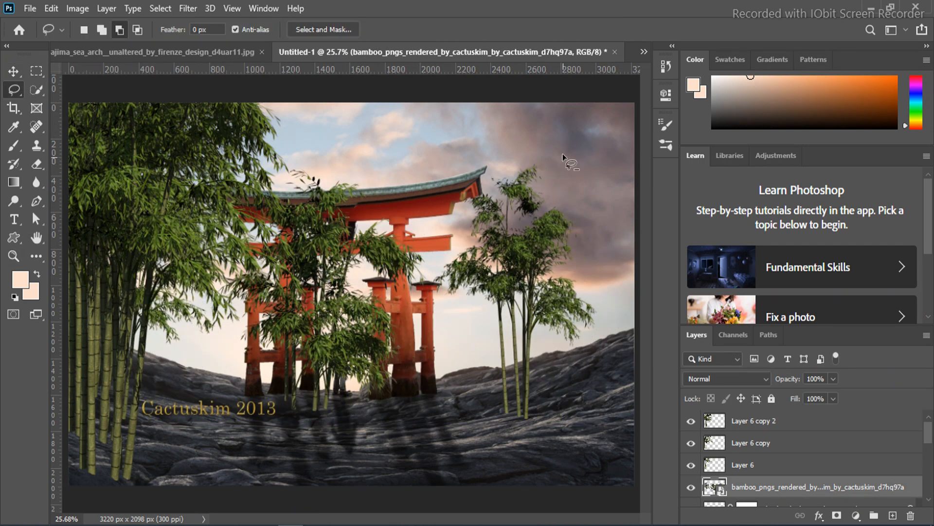
{"action": "mouse_move", "coordinate": [469, 416]}
{"action": "left_mouse_down"}
{"action": "mouse_move", "coordinate": [611, 439]}
{"action": "mouse_move", "coordinate": [591, 169]}
{"action": "mouse_move", "coordinate": [550, 146]}
{"action": "left_mouse_up"}
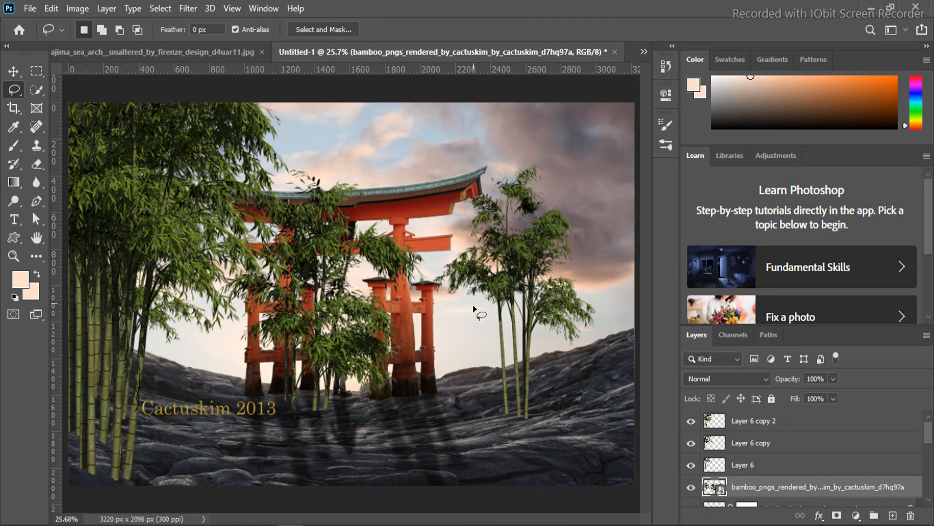
{"action": "mouse_move", "coordinate": [438, 214]}
{"action": "left_mouse_down"}
{"action": "mouse_move", "coordinate": [554, 194]}
{"action": "mouse_move", "coordinate": [424, 343]}
{"action": "left_mouse_up"}
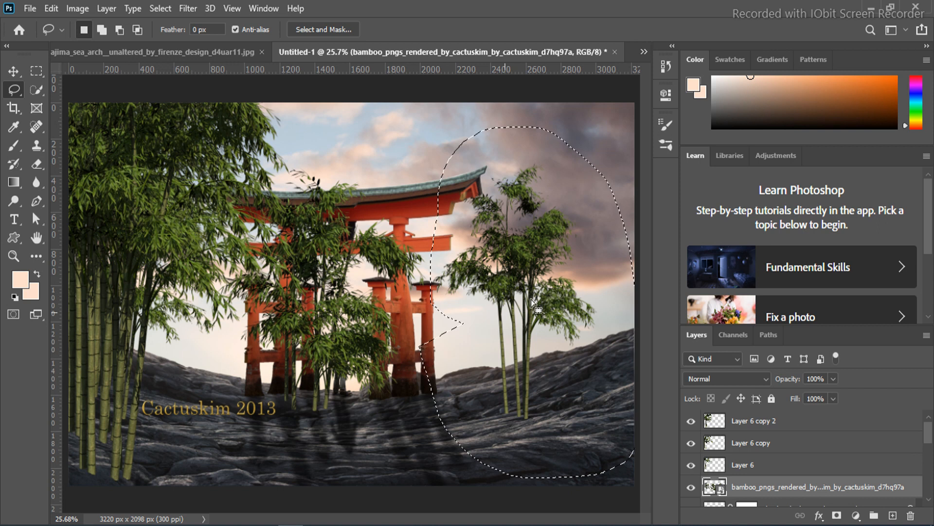
{"action": "right_click", "coordinate": [537, 291]}
{"action": "left_click", "coordinate": [597, 129]}
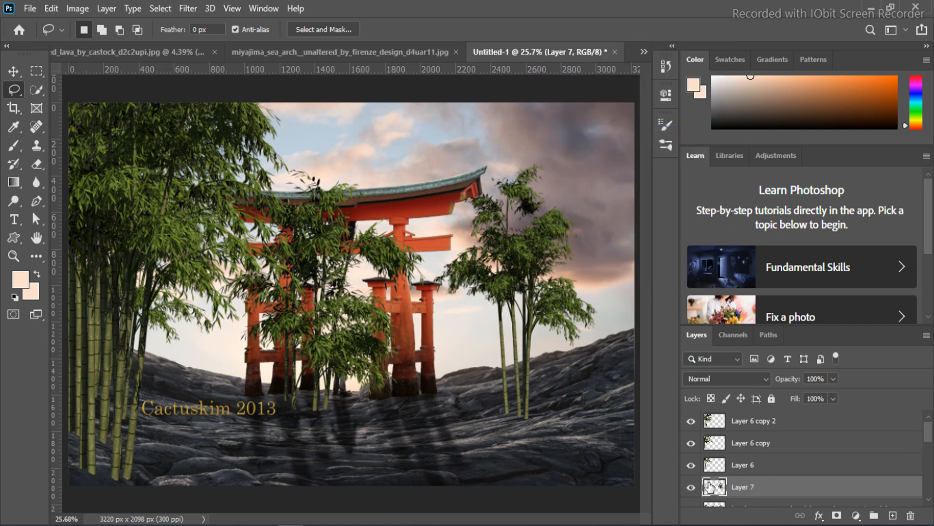
Hide the bamboo source layer again and move the extracted clump's layer to the top of the stack.
{"action": "scroll", "coordinate": [803, 462], "scroll_direction": "down", "scroll_amount": 2}
{"action": "left_click", "coordinate": [691, 464]}
{"action": "scroll", "coordinate": [750, 449], "scroll_direction": "up", "scroll_amount": 1}
{"action": "left_click_drag", "start_coordinate": [766, 466], "coordinate": [753, 421]}
Enlarge the extracted bamboo clump and position it along the right edge of the scene.
{"action": "key", "text": "ctrl+t"}
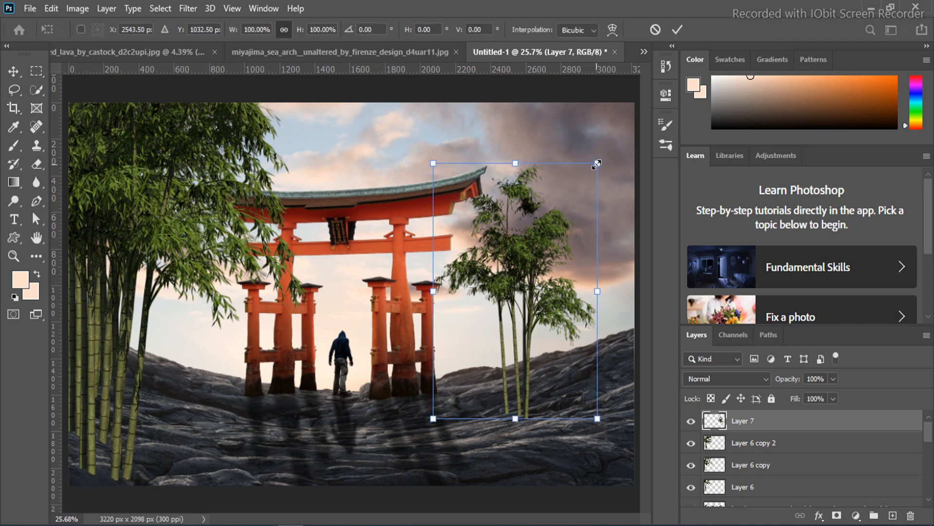
{"action": "left_click_drag", "start_coordinate": [597, 164], "coordinate": [635, 105]}
{"action": "left_click_drag", "start_coordinate": [527, 290], "coordinate": [610, 247]}
{"action": "mouse_move", "coordinate": [485, 433]}
{"action": "left_mouse_down"}
{"action": "mouse_move", "coordinate": [465, 465]}
{"action": "mouse_move", "coordinate": [474, 450]}
{"action": "left_mouse_up"}
{"action": "left_click_drag", "start_coordinate": [581, 362], "coordinate": [600, 344]}
{"action": "key", "text": "Return"}
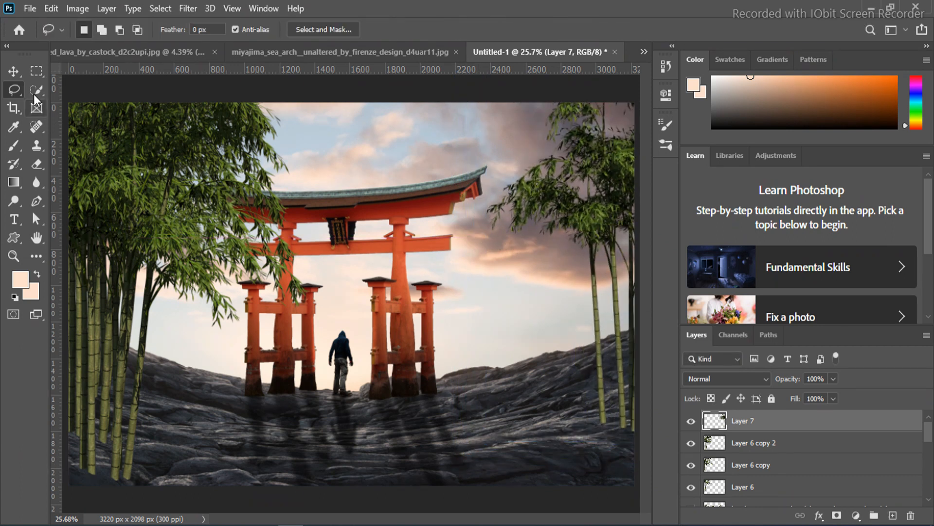
Duplicate the right-side bamboo clump twice, offsetting the copies lower for denser foliage.
{"action": "key", "text": "v"}
{"action": "left_click_drag", "start_coordinate": [597, 232], "coordinate": [574, 281]}
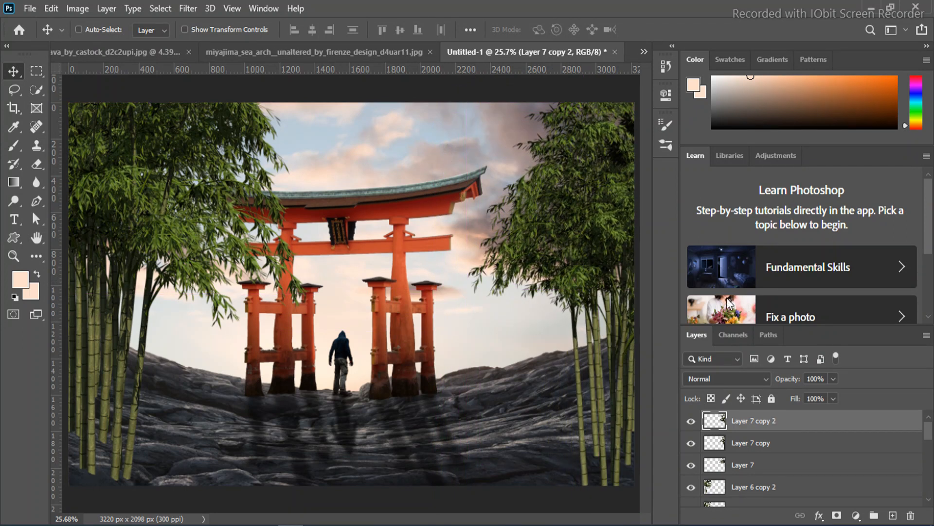
{"action": "key", "text": "ctrl"}
Select the three left-side bamboo layers and duplicate them toward the right side of the scene.
{"action": "scroll", "coordinate": [726, 476], "scroll_direction": "down", "scroll_amount": 2}
{"action": "left_click", "coordinate": [742, 443]}
{"action": "scroll", "coordinate": [757, 472], "scroll_direction": "down", "scroll_amount": 1}
{"action": "left_click", "coordinate": [756, 468], "text": "shift"}
{"action": "left_click_drag", "start_coordinate": [126, 215], "coordinate": [356, 216]}
Flip the duplicated bamboo layers horizontally and position them over the clumps at the right edge.
{"action": "key", "text": "ctrl+t"}
{"action": "right_click", "coordinate": [375, 259]}
{"action": "left_click", "coordinate": [433, 495]}
{"action": "left_click_drag", "start_coordinate": [524, 301], "coordinate": [607, 295]}
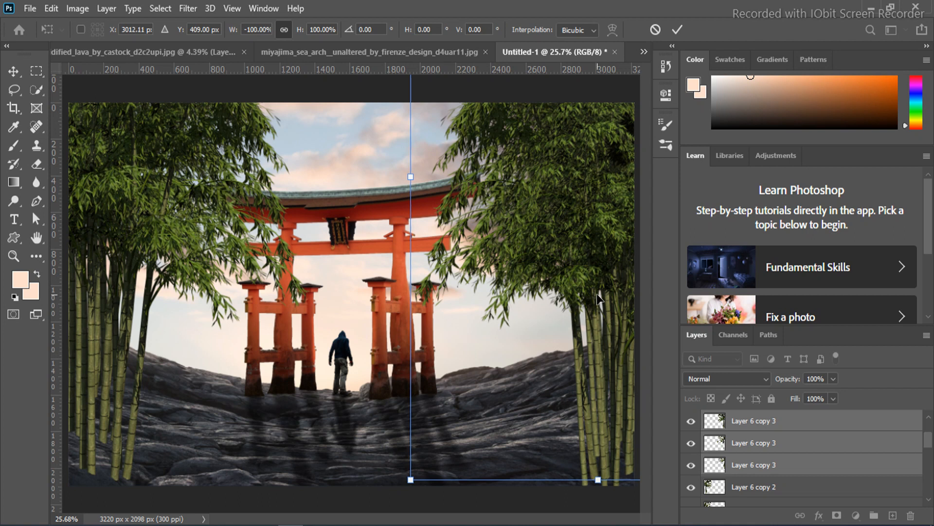
{"action": "mouse_move", "coordinate": [597, 297]}
{"action": "left_mouse_down"}
{"action": "mouse_move", "coordinate": [579, 331]}
{"action": "mouse_move", "coordinate": [577, 405]}
{"action": "mouse_move", "coordinate": [576, 300]}
{"action": "mouse_move", "coordinate": [574, 349]}
{"action": "mouse_move", "coordinate": [596, 279]}
{"action": "mouse_move", "coordinate": [598, 291]}
{"action": "left_mouse_up"}
{"action": "key", "text": "Return"}
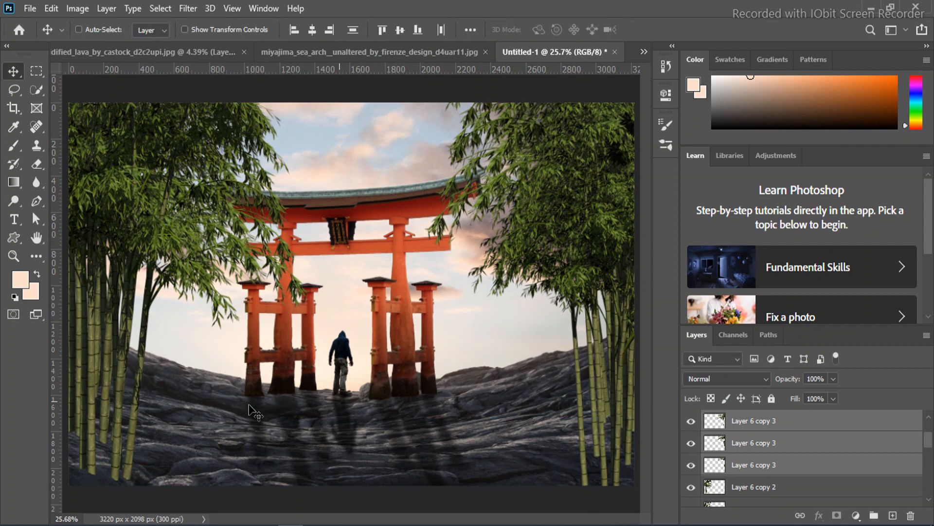
Merge all the visible bamboo layers into a single layer and toggle its visibility to check it.
{"action": "left_click", "coordinate": [14, 258]}
{"action": "mouse_move", "coordinate": [340, 370]}
{"action": "left_mouse_down"}
{"action": "mouse_move", "coordinate": [288, 338]}
{"action": "mouse_move", "coordinate": [337, 366]}
{"action": "left_mouse_up"}
{"action": "key", "text": "ctrl+0"}
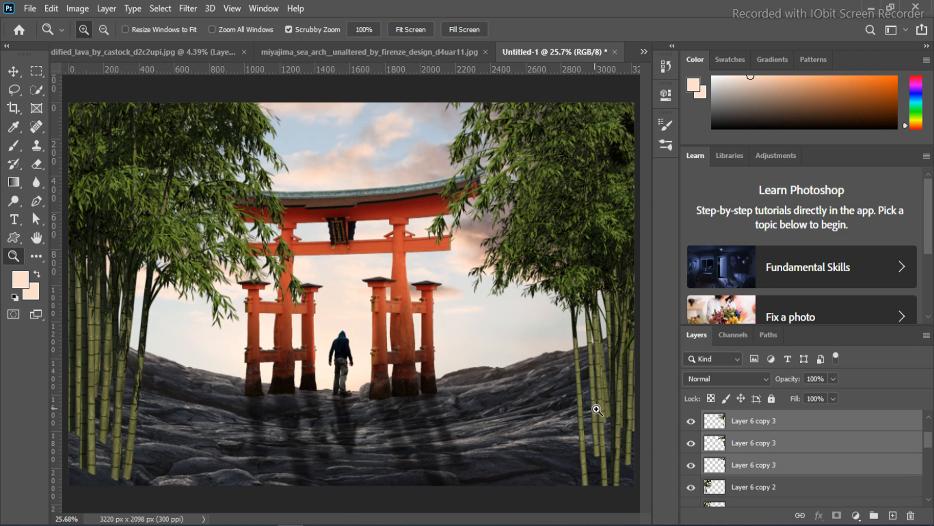
{"action": "scroll", "coordinate": [766, 492], "scroll_direction": "down", "scroll_amount": 2}
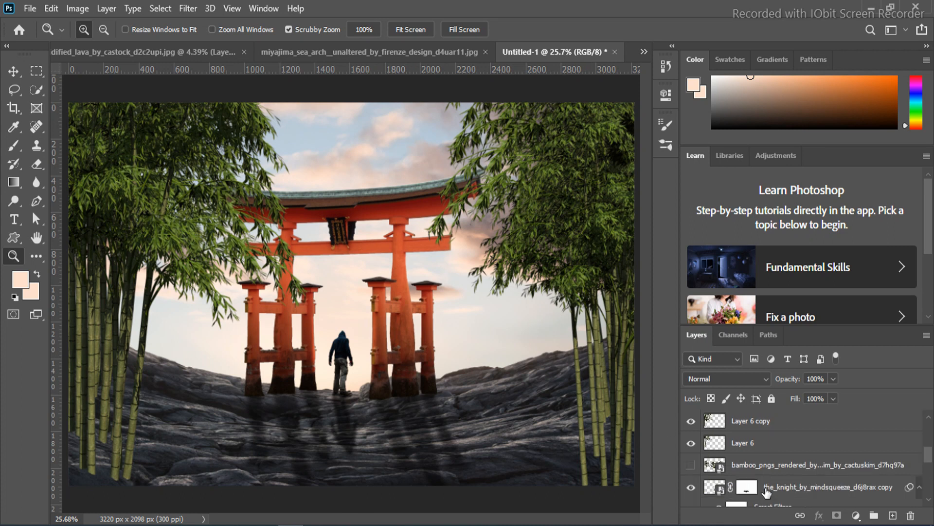
{"action": "scroll", "coordinate": [761, 445], "scroll_direction": "up", "scroll_amount": 4}
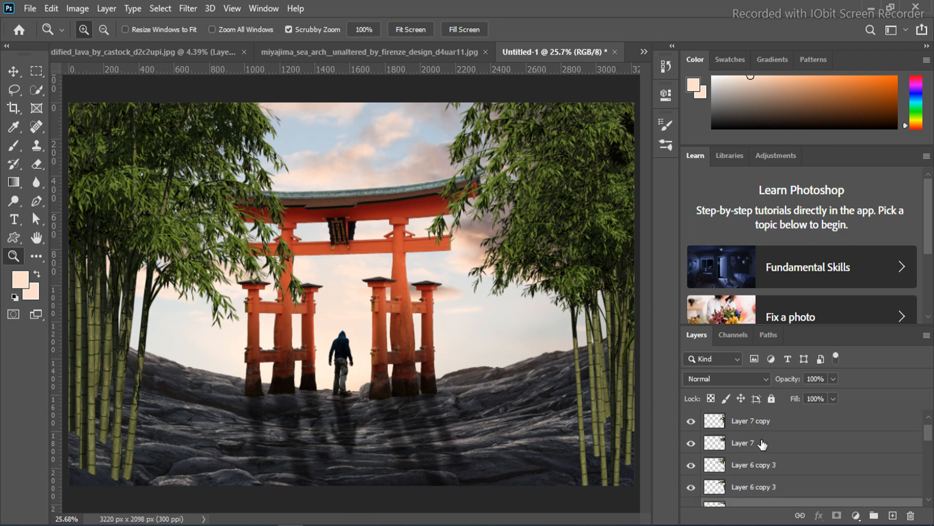
{"action": "left_click", "coordinate": [766, 421]}
{"action": "key", "text": "ctrl+j"}
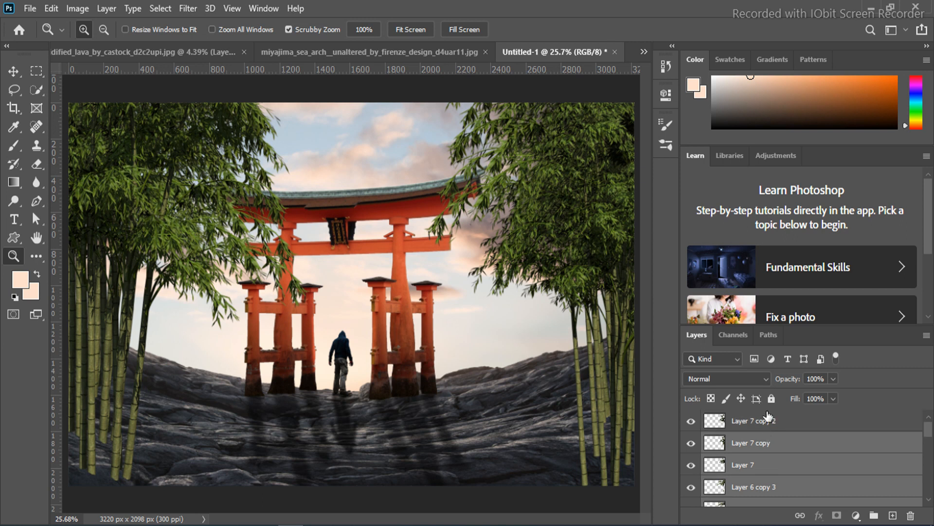
{"action": "right_click", "coordinate": [765, 441]}
{"action": "left_click", "coordinate": [632, 419]}
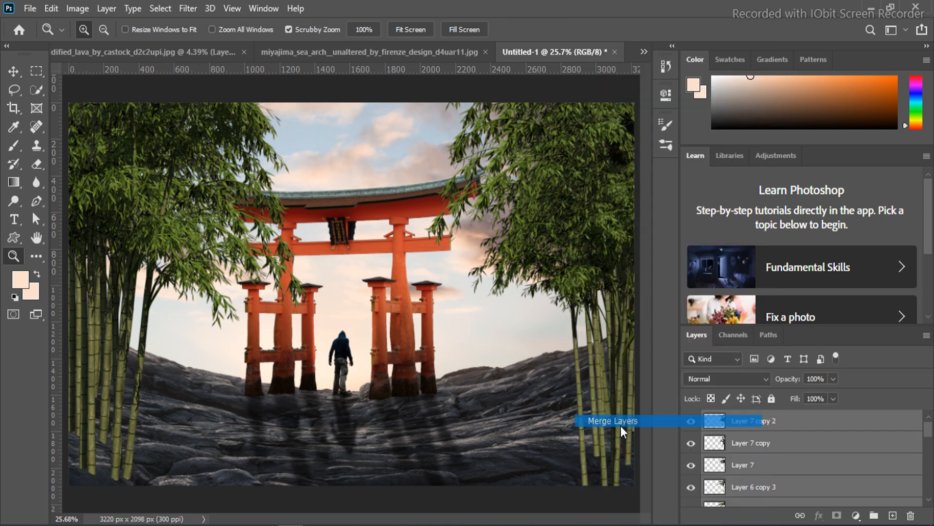
{"action": "left_click", "coordinate": [691, 421]}
{"action": "left_click", "coordinate": [691, 420]}
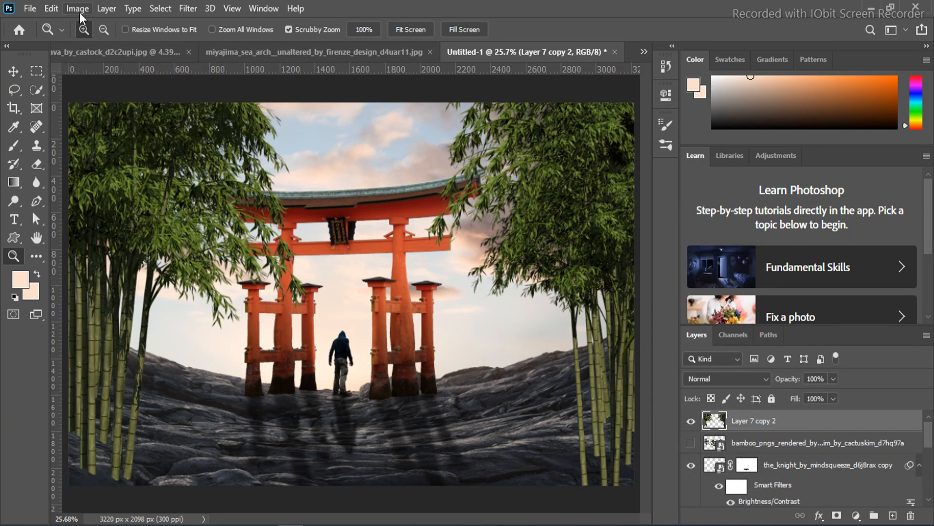
Add a Brightness/Contrast adjustment clipped to the merged bamboo layer with Brightness at -99.
{"action": "left_click", "coordinate": [856, 515]}
{"action": "left_click", "coordinate": [859, 310]}
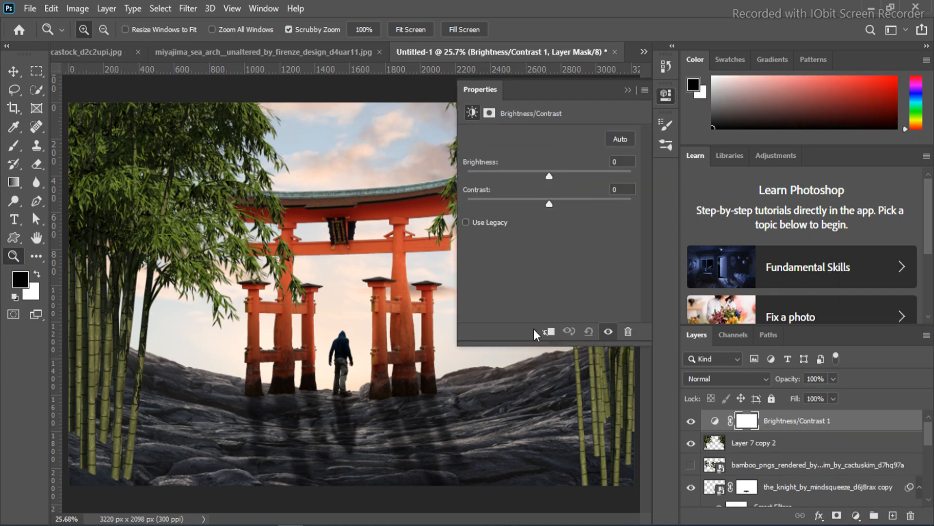
{"action": "left_click", "coordinate": [549, 331]}
{"action": "left_click_drag", "start_coordinate": [550, 177], "coordinate": [498, 186]}
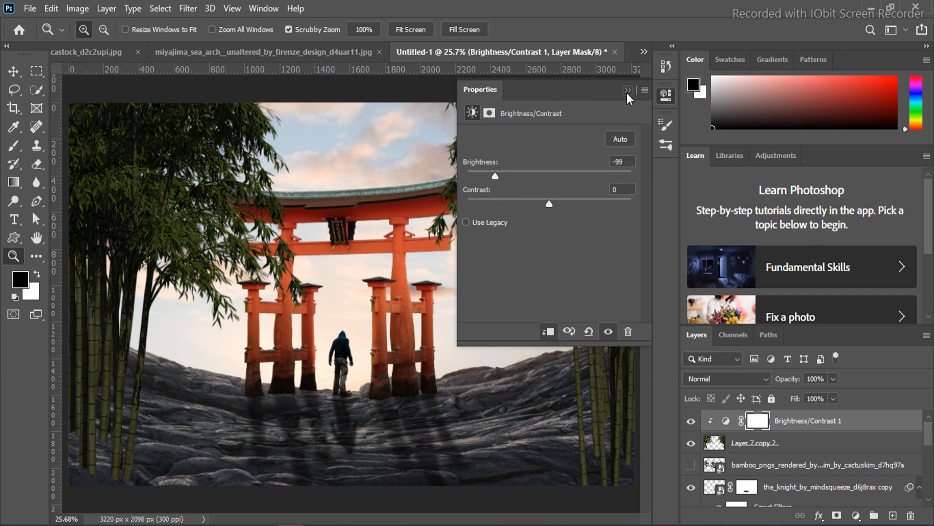
{"action": "left_click", "coordinate": [628, 91]}
Load the merged bamboo's outline as a selection and ready a 35 px black brush at 100% flow.
{"action": "left_click_drag", "start_coordinate": [590, 388], "coordinate": [668, 427]}
{"action": "left_click_drag", "start_coordinate": [594, 370], "coordinate": [513, 242]}
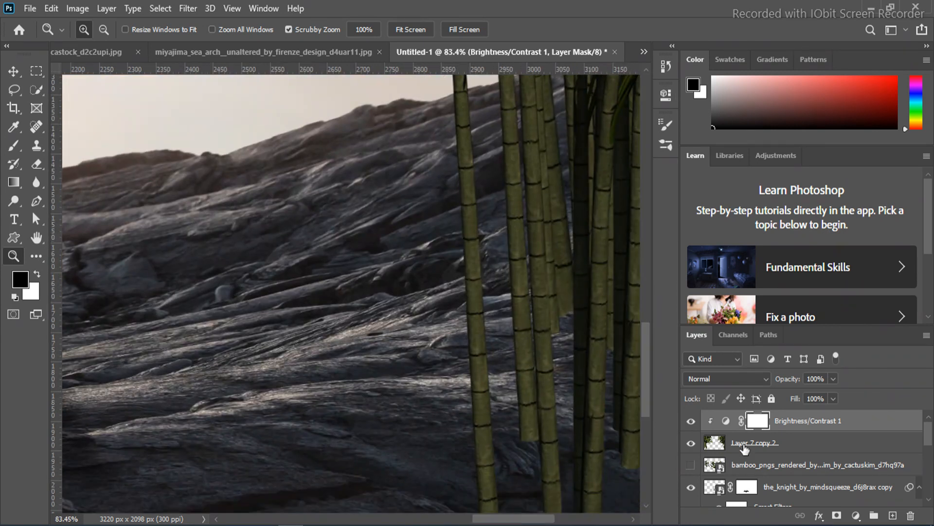
{"action": "left_click", "coordinate": [718, 444], "text": "ctrl"}
{"action": "key", "text": "b"}
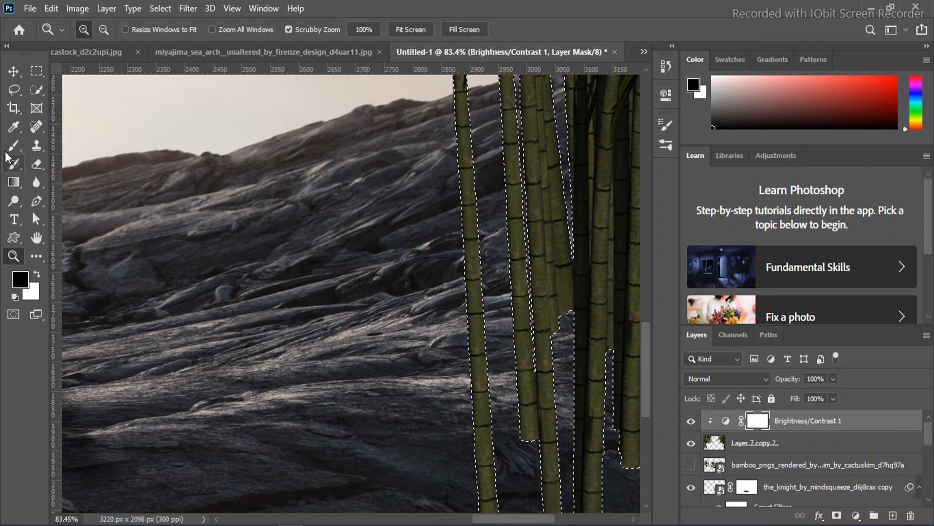
{"action": "key", "text": "bracketright"}
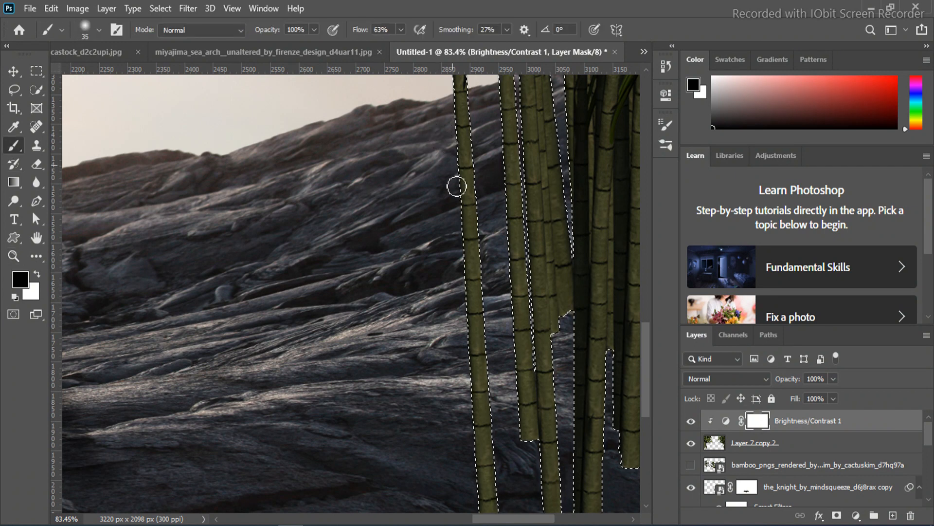
{"action": "left_click_drag", "start_coordinate": [361, 29], "coordinate": [521, 33]}
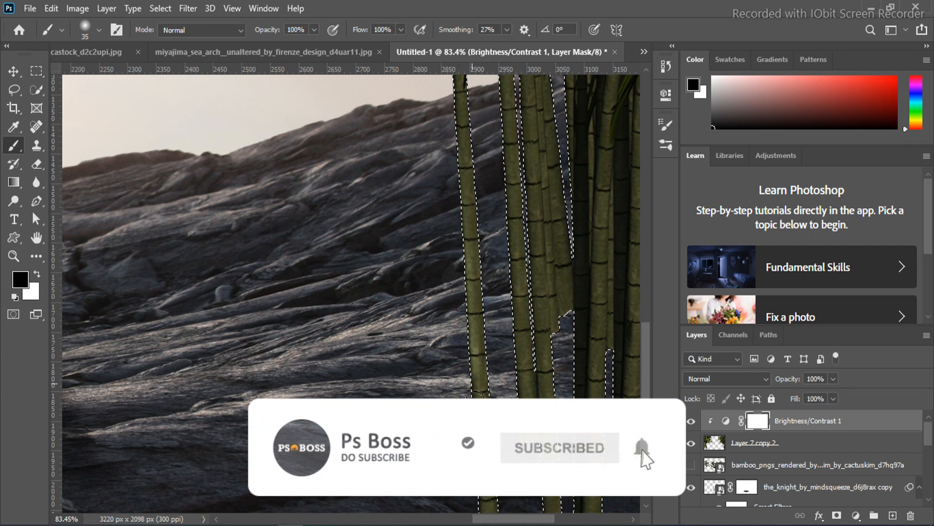
Paint black on the adjustment mask along the inner edges of the right-side stalks to bring back highlights.
{"action": "left_click_drag", "start_coordinate": [450, 434], "coordinate": [383, 294]}
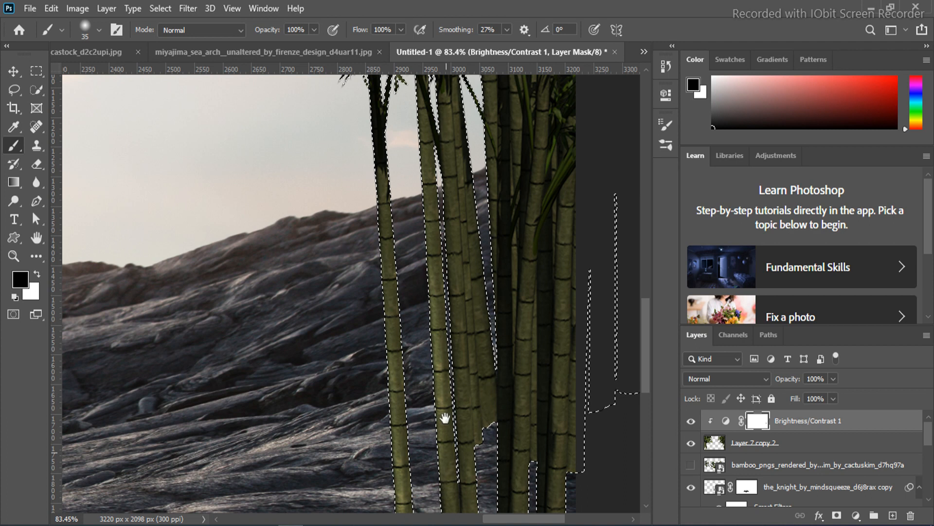
{"action": "left_click_drag", "start_coordinate": [434, 414], "coordinate": [419, 341]}
{"action": "left_click_drag", "start_coordinate": [370, 206], "coordinate": [442, 308]}
Paint black on the adjustment mask along the inner edges of the left-side stalks to restore their highlights, and clear the selection.
{"action": "left_click_drag", "start_coordinate": [146, 219], "coordinate": [579, 173]}
{"action": "left_click_drag", "start_coordinate": [146, 370], "coordinate": [604, 287]}
{"action": "mouse_move", "coordinate": [475, 352]}
{"action": "left_mouse_down"}
{"action": "mouse_move", "coordinate": [282, 359]}
{"action": "mouse_move", "coordinate": [242, 287]}
{"action": "left_mouse_up"}
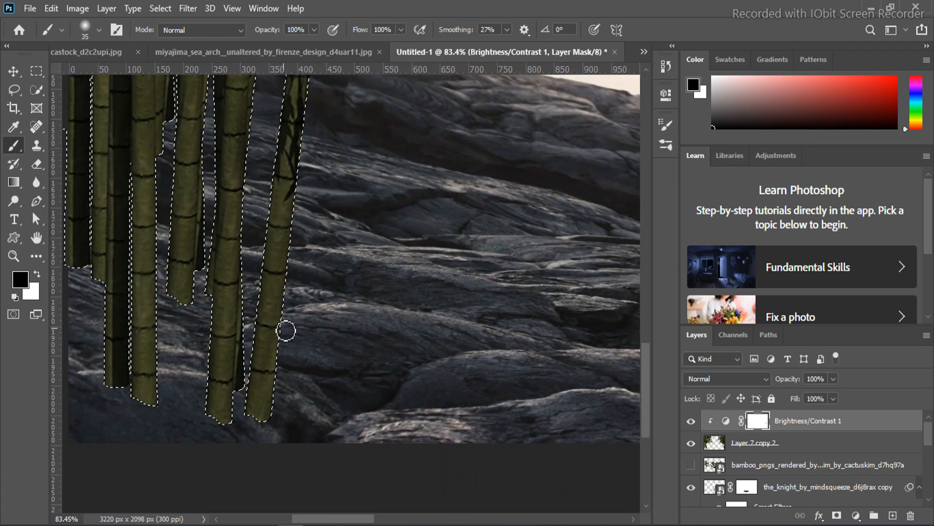
{"action": "left_click_drag", "start_coordinate": [303, 183], "coordinate": [276, 413]}
{"action": "mouse_move", "coordinate": [279, 302]}
{"action": "left_mouse_down"}
{"action": "mouse_move", "coordinate": [287, 248]}
{"action": "mouse_move", "coordinate": [278, 204]}
{"action": "mouse_move", "coordinate": [258, 372]}
{"action": "left_mouse_up"}
{"action": "left_click_drag", "start_coordinate": [267, 229], "coordinate": [253, 333]}
{"action": "left_click_drag", "start_coordinate": [260, 213], "coordinate": [244, 442]}
{"action": "left_click_drag", "start_coordinate": [254, 380], "coordinate": [288, 226]}
{"action": "left_click_drag", "start_coordinate": [287, 144], "coordinate": [264, 355]}
{"action": "mouse_move", "coordinate": [267, 283]}
{"action": "left_mouse_down"}
{"action": "mouse_move", "coordinate": [263, 396]}
{"action": "mouse_move", "coordinate": [264, 326]}
{"action": "mouse_move", "coordinate": [252, 407]}
{"action": "left_mouse_up"}
{"action": "mouse_move", "coordinate": [259, 345]}
{"action": "left_mouse_down"}
{"action": "mouse_move", "coordinate": [273, 238]}
{"action": "mouse_move", "coordinate": [268, 365]}
{"action": "left_mouse_up"}
{"action": "left_click_drag", "start_coordinate": [275, 309], "coordinate": [273, 363]}
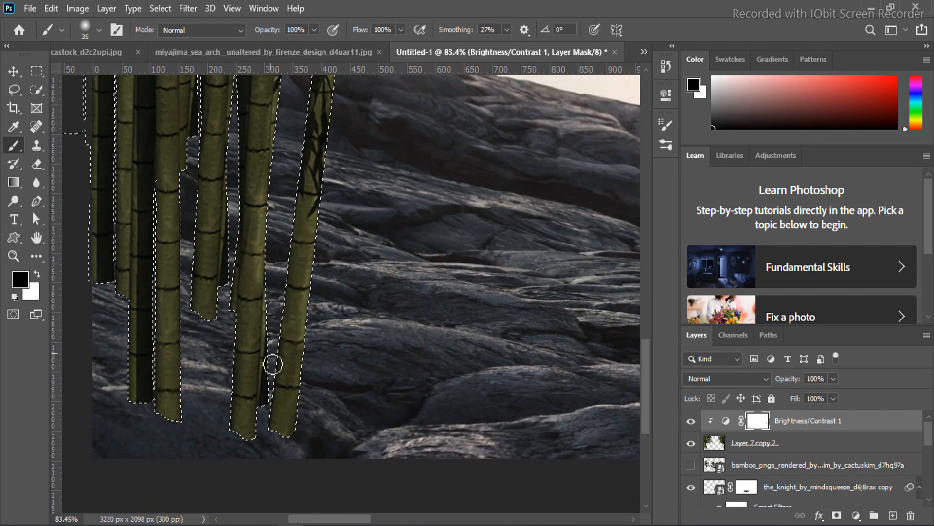
{"action": "left_click_drag", "start_coordinate": [327, 236], "coordinate": [332, 376]}
{"action": "left_click_drag", "start_coordinate": [324, 176], "coordinate": [268, 378]}
{"action": "key", "text": "ctrl+0"}
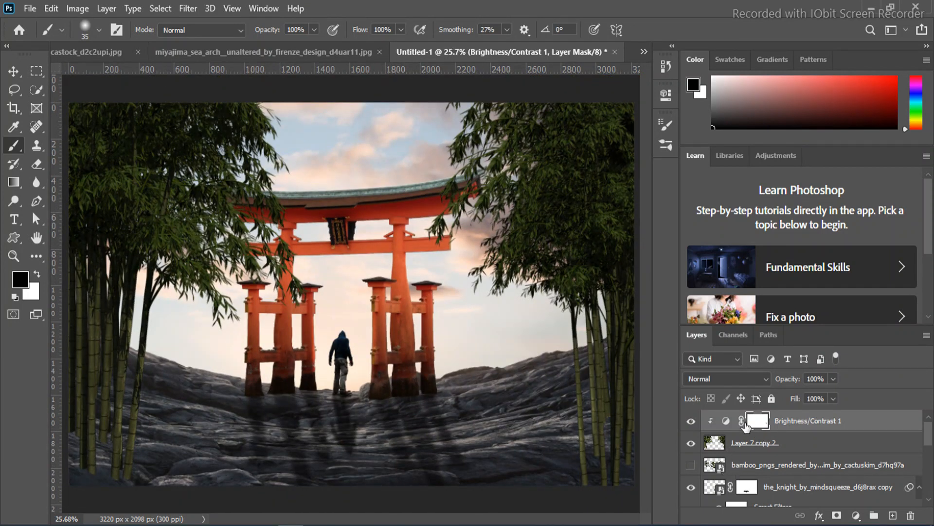
Darken the bamboo further by setting the adjustment's Brightness to -145.
{"action": "double_click", "coordinate": [726, 421]}
{"action": "left_click_drag", "start_coordinate": [478, 177], "coordinate": [471, 177]}
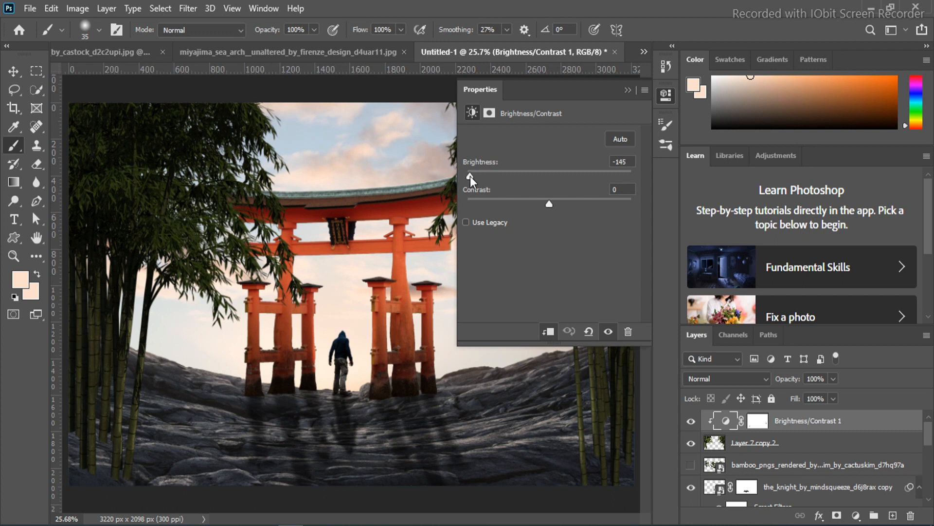
{"action": "left_click", "coordinate": [628, 90]}
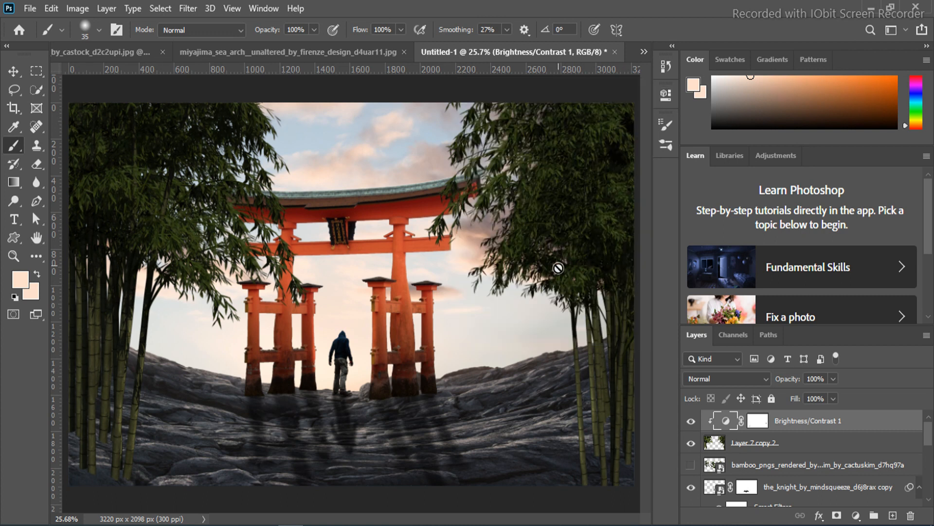
Place the grass image 580b585b2edbce24c47b26b8 from the file window into the composite above the bamboo.
{"action": "left_click", "coordinate": [13, 257]}
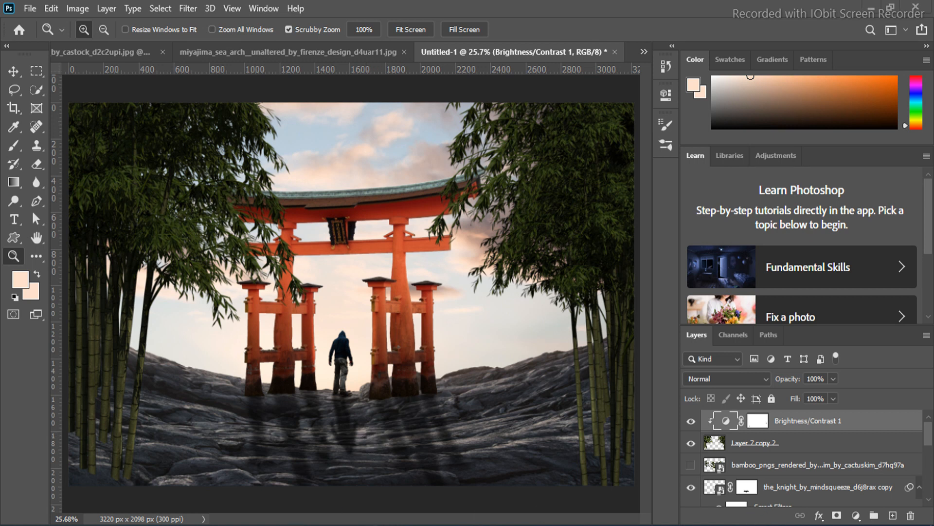
{"action": "left_click_drag", "start_coordinate": [360, 415], "coordinate": [341, 389]}
{"action": "left_click_drag", "start_coordinate": [386, 304], "coordinate": [402, 302]}
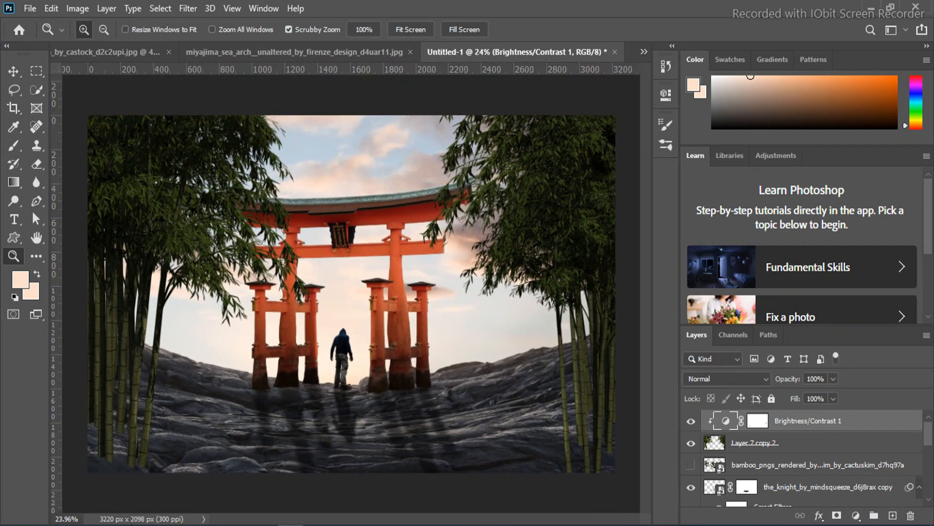
{"action": "key", "text": "alt+Tab"}
{"action": "left_click_drag", "start_coordinate": [524, 112], "coordinate": [244, 401]}
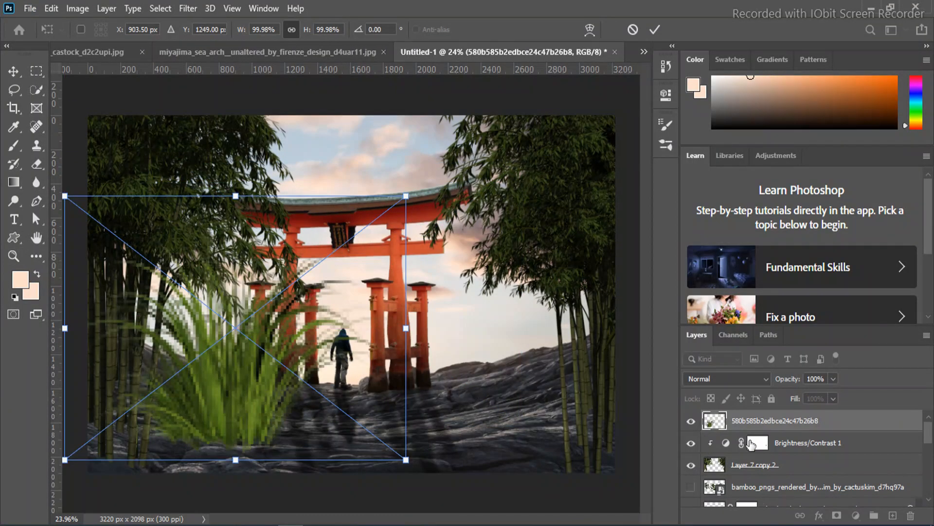
{"action": "key", "text": "Return"}
Scale the grass clump down and position it over the bamboo bases in the scene's lower-left corner.
{"action": "key", "text": "z"}
{"action": "key", "text": "ctrl+t"}
{"action": "left_click_drag", "start_coordinate": [396, 193], "coordinate": [271, 332]}
{"action": "left_click_drag", "start_coordinate": [238, 366], "coordinate": [115, 395]}
{"action": "key", "text": "Return"}
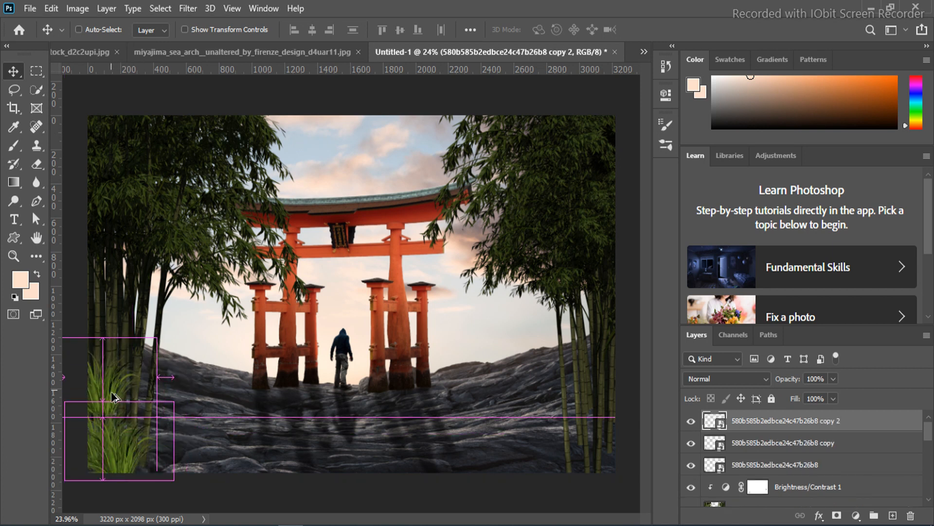
Move the newest grass copy beneath the bamboo layer and duplicate it twice behind and beside the left-side stalks.
{"action": "left_click_drag", "start_coordinate": [757, 424], "coordinate": [779, 484]}
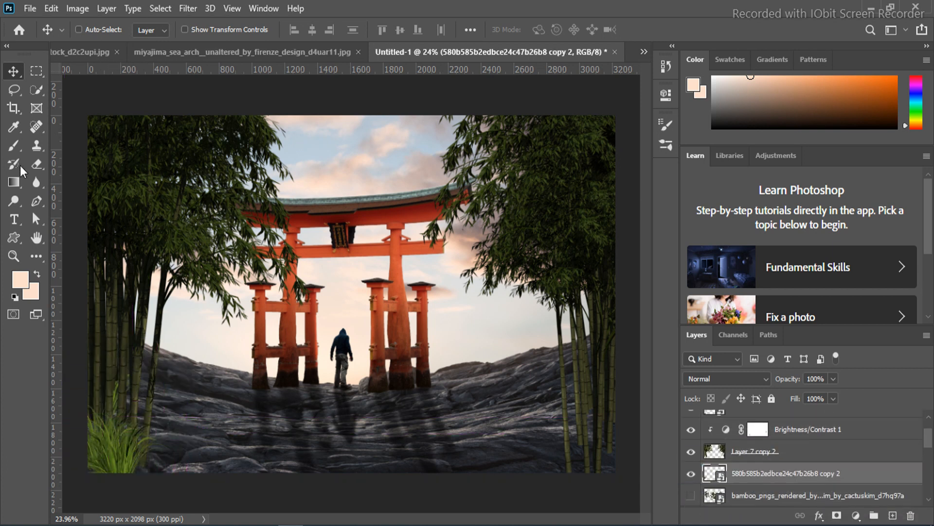
{"action": "key", "text": "ctrl+t"}
{"action": "left_click_drag", "start_coordinate": [124, 406], "coordinate": [142, 411]}
{"action": "key", "text": "Return"}
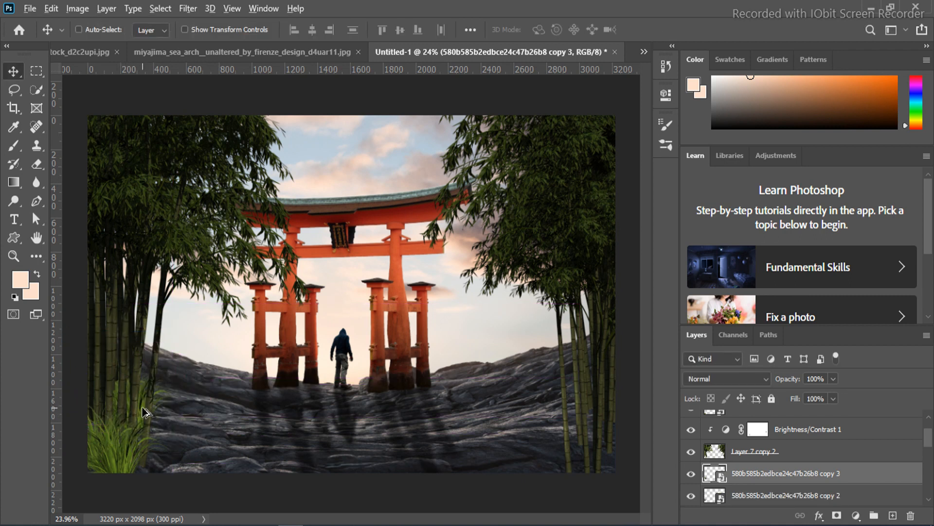
{"action": "left_click_drag", "start_coordinate": [160, 417], "coordinate": [194, 424]}
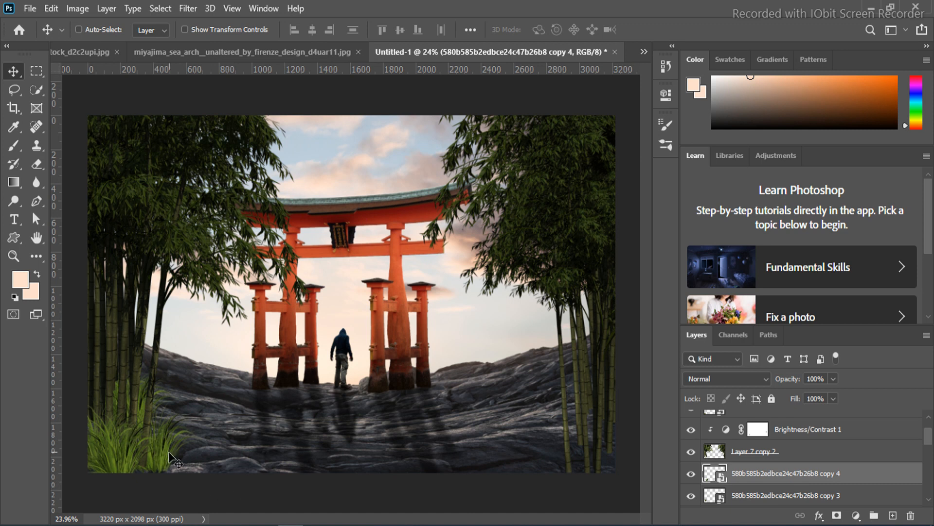
Duplicate three grass clumps around the right-side bamboo bases, stacking two above the bamboo layer and one beneath it.
{"action": "left_click_drag", "start_coordinate": [165, 456], "coordinate": [592, 461]}
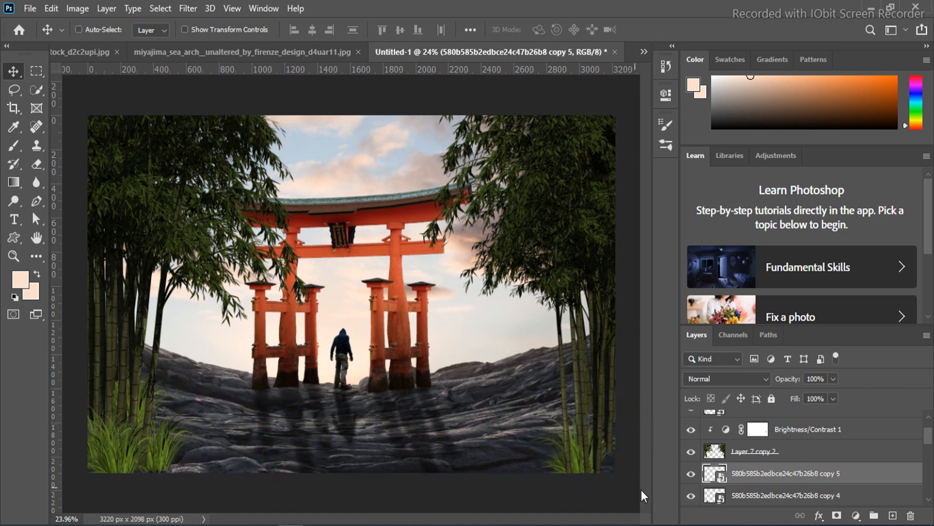
{"action": "left_click_drag", "start_coordinate": [765, 475], "coordinate": [765, 420]}
{"action": "left_click_drag", "start_coordinate": [618, 441], "coordinate": [567, 417]}
{"action": "left_click_drag", "start_coordinate": [778, 429], "coordinate": [784, 487]}
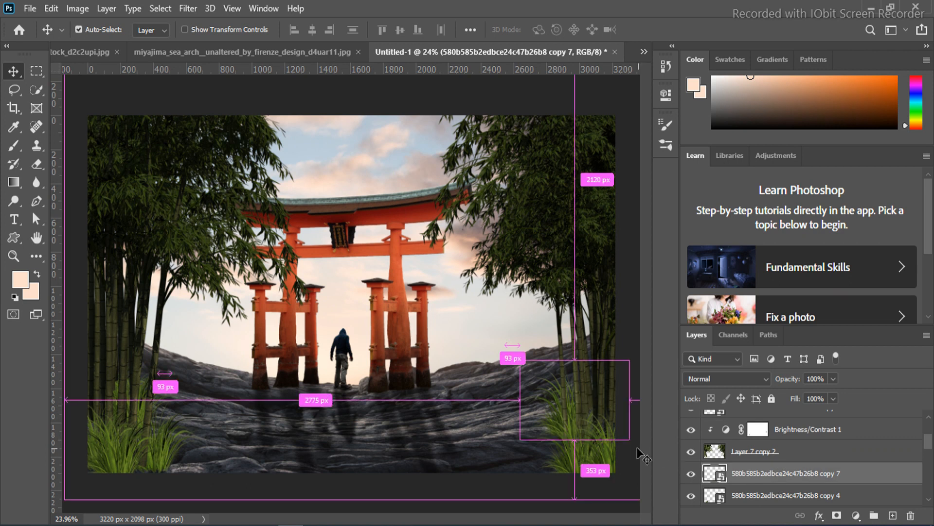
{"action": "key", "text": "ctrl+t"}
{"action": "mouse_move", "coordinate": [588, 430]}
{"action": "left_mouse_down"}
{"action": "mouse_move", "coordinate": [583, 417]}
{"action": "mouse_move", "coordinate": [586, 427]}
{"action": "left_mouse_up"}
{"action": "key", "text": "Return"}
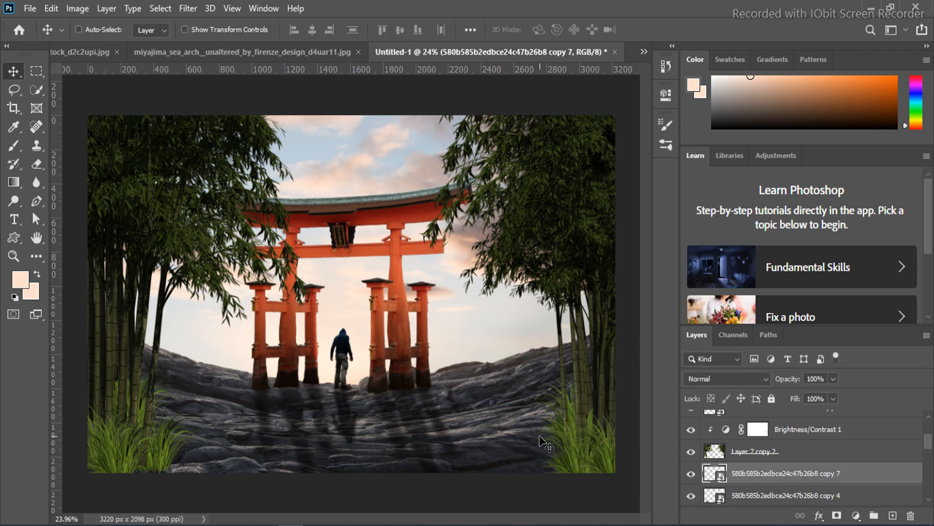
Select all the grass layers above and below the bamboo and set their opacity to 79%.
{"action": "scroll", "coordinate": [711, 460], "scroll_direction": "down", "scroll_amount": 1}
{"action": "left_click", "coordinate": [690, 477]}
{"action": "left_click", "coordinate": [690, 477]}
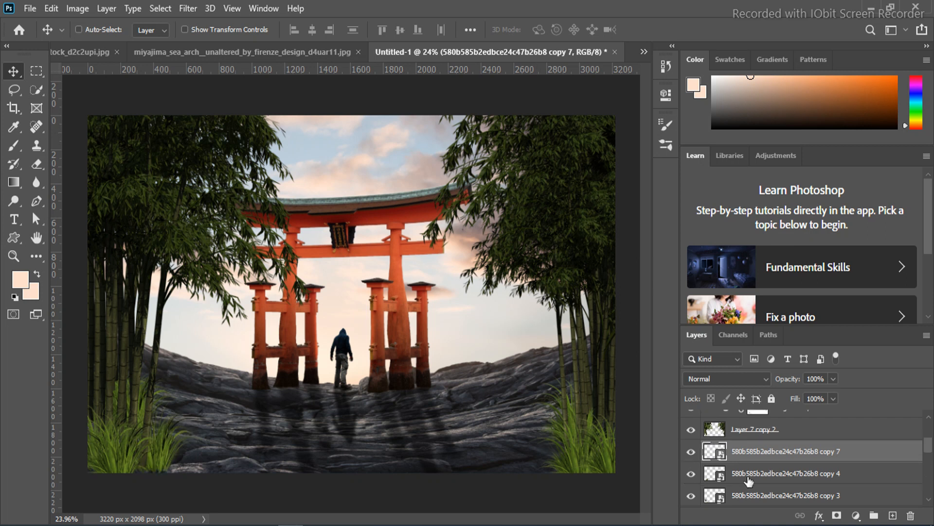
{"action": "left_click", "coordinate": [746, 477]}
{"action": "scroll", "coordinate": [746, 475], "scroll_direction": "up", "scroll_amount": 4}
{"action": "scroll", "coordinate": [740, 448], "scroll_direction": "up", "scroll_amount": 1}
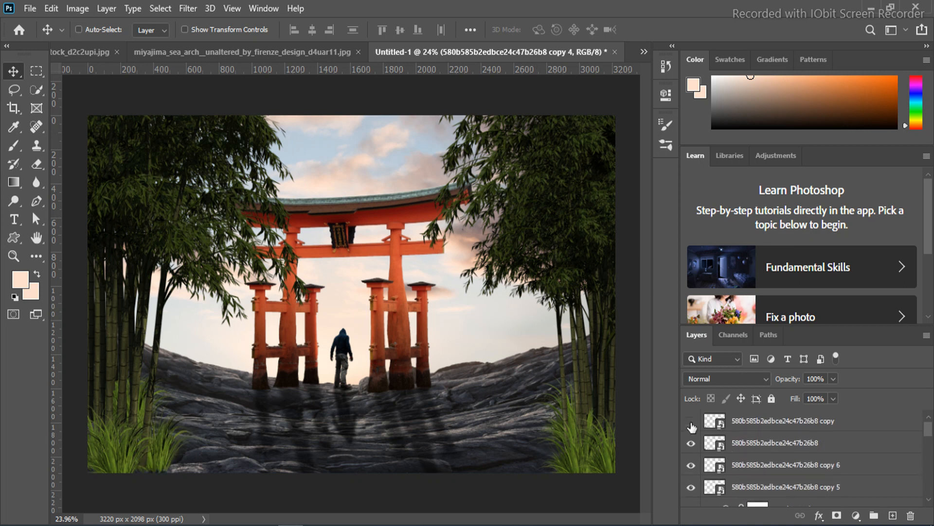
{"action": "left_click", "coordinate": [756, 421]}
{"action": "left_click", "coordinate": [767, 442], "text": "ctrl"}
{"action": "left_click", "coordinate": [769, 464], "text": "ctrl"}
{"action": "left_click", "coordinate": [769, 473], "text": "ctrl"}
{"action": "left_click", "coordinate": [772, 471], "text": "ctrl"}
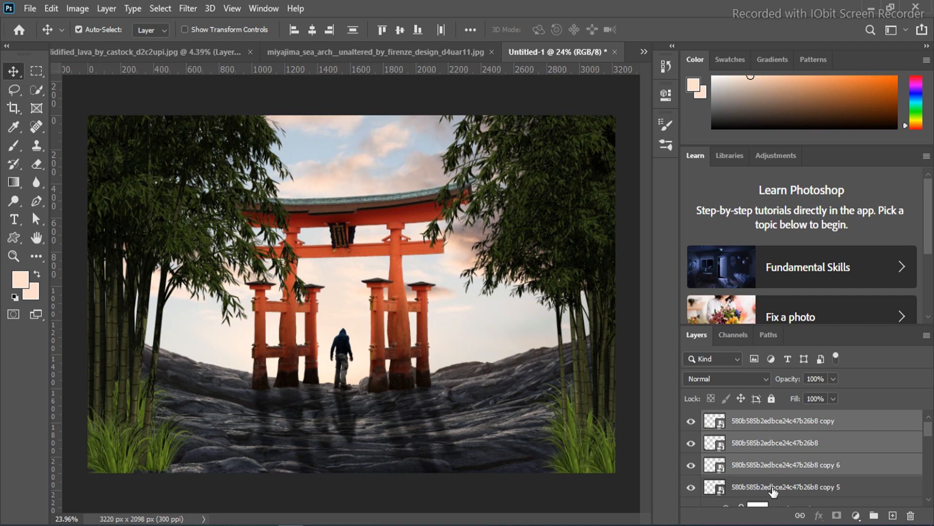
{"action": "left_click", "coordinate": [774, 487], "text": "ctrl"}
{"action": "scroll", "coordinate": [786, 475], "scroll_direction": "down", "scroll_amount": 4}
{"action": "left_click", "coordinate": [761, 467], "text": "ctrl"}
{"action": "left_click", "coordinate": [762, 486], "text": "ctrl"}
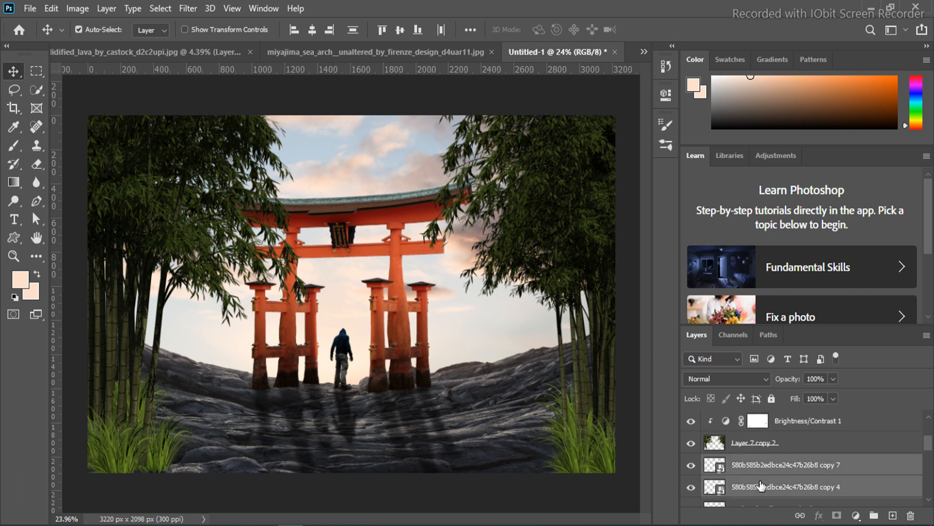
{"action": "scroll", "coordinate": [761, 487], "scroll_direction": "down", "scroll_amount": 2}
{"action": "left_click", "coordinate": [762, 464], "text": "ctrl"}
{"action": "left_click", "coordinate": [764, 486], "text": "ctrl"}
{"action": "scroll", "coordinate": [769, 486], "scroll_direction": "down", "scroll_amount": 2}
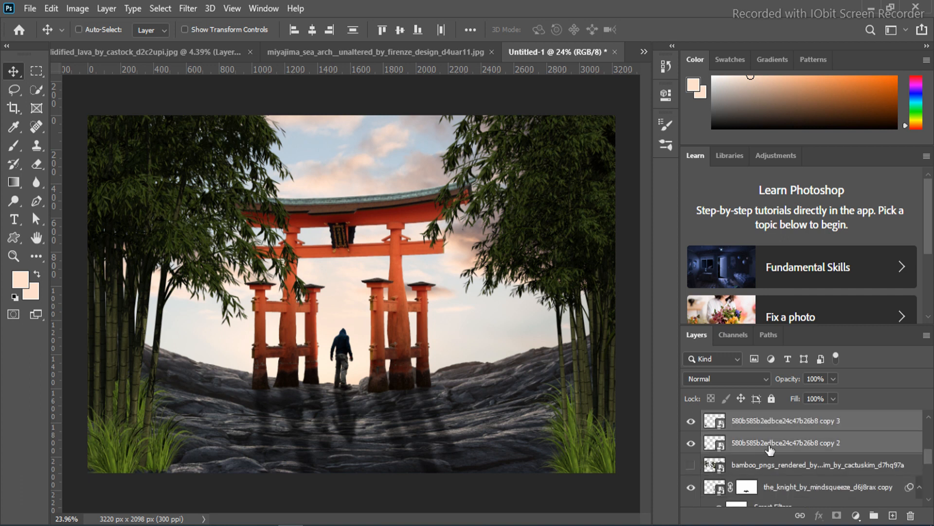
{"action": "left_click", "coordinate": [78, 8]}
{"action": "left_click", "coordinate": [506, 2]}
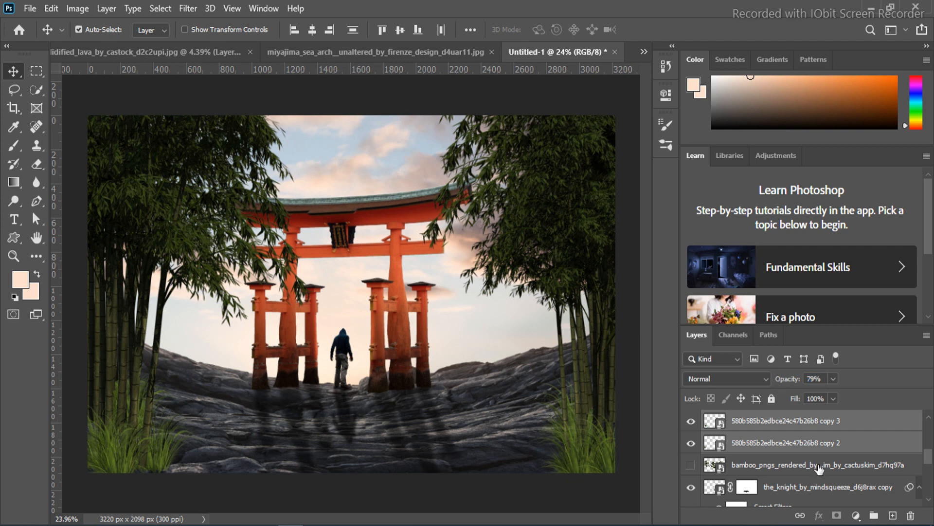
Group the selected grass layers and place the group directly beneath the bamboo layer.
{"action": "key", "text": "Delete"}
{"action": "left_click_drag", "start_coordinate": [709, 426], "coordinate": [782, 468]}
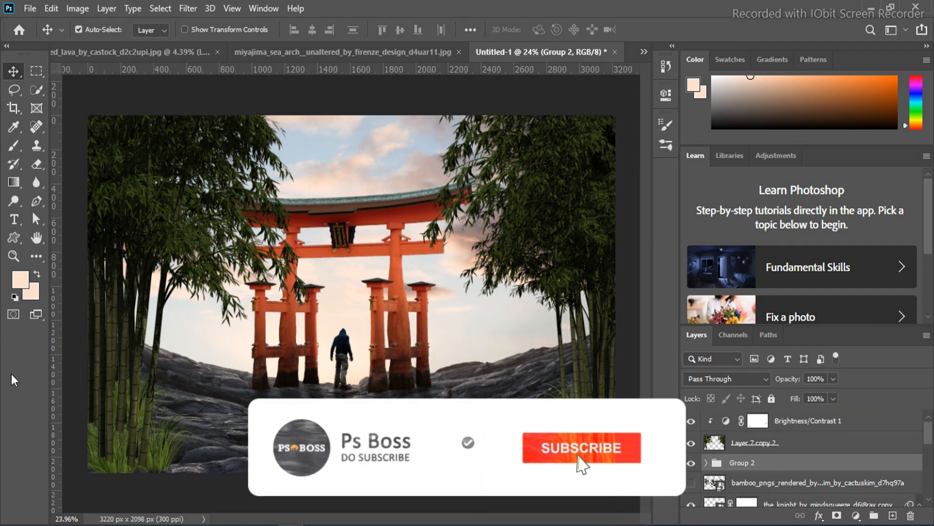
Add a layer mask to the bamboo layer, Layer 7 copy 2.
{"action": "left_click", "coordinate": [13, 256]}
{"action": "left_click_drag", "start_coordinate": [136, 469], "coordinate": [199, 485]}
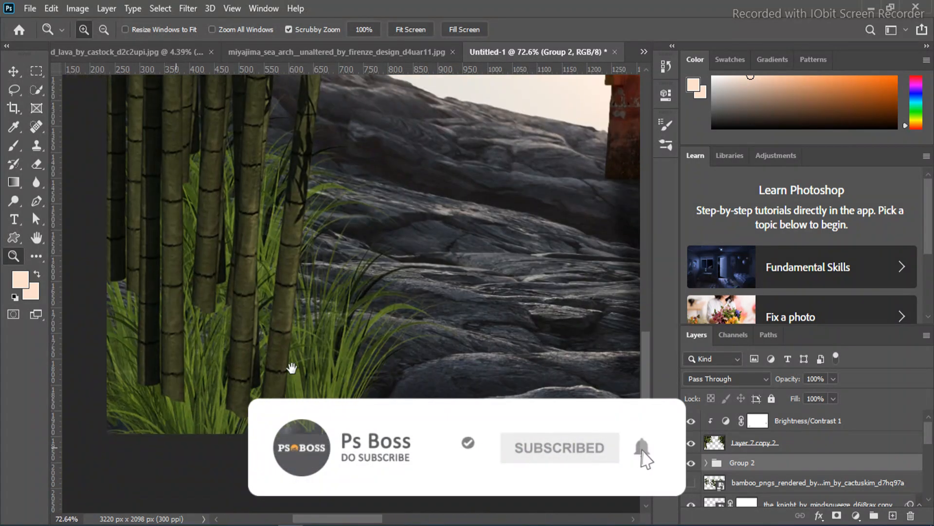
{"action": "left_click", "coordinate": [808, 443]}
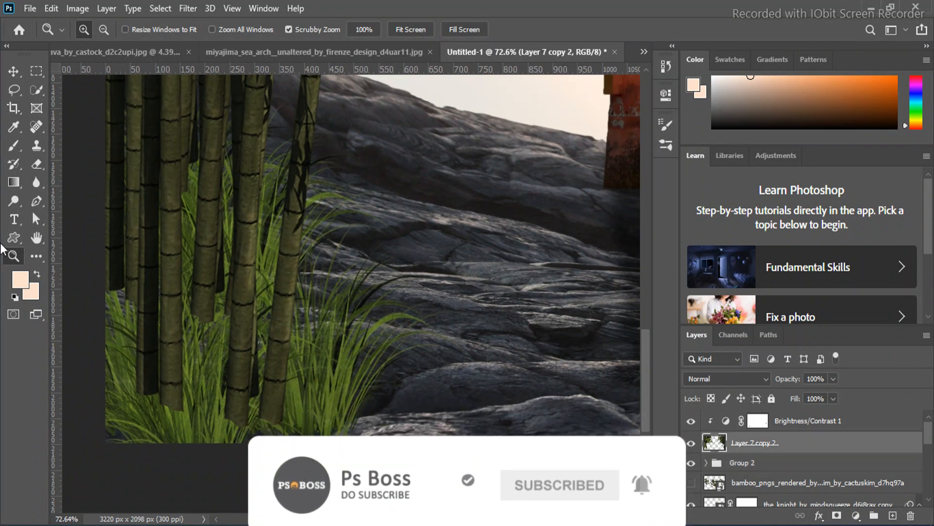
{"action": "key", "text": "b"}
{"action": "left_click", "coordinate": [835, 515]}
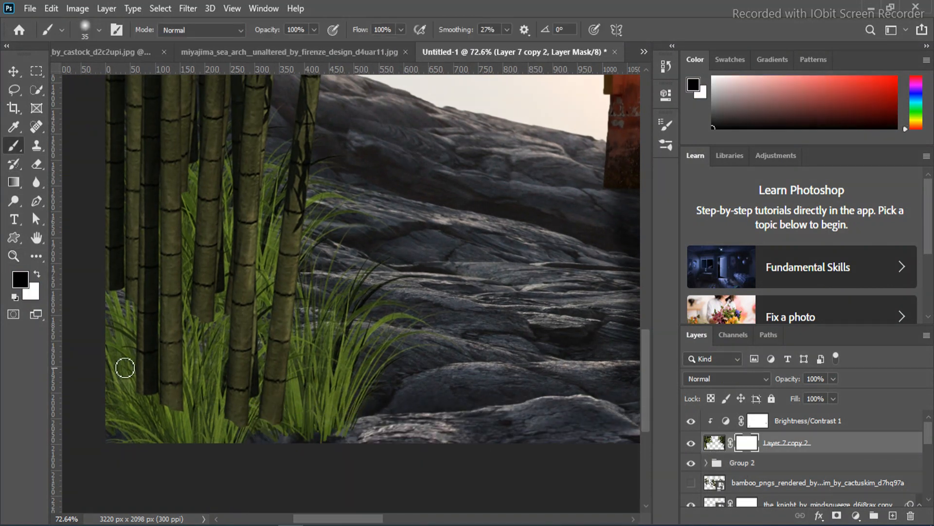
Paint black on the bamboo mask with a soft brush of up to 60 px to fade the left-side stalk bases into the grass.
{"action": "key", "text": "bracketright"}
{"action": "key", "text": "bracketright"}
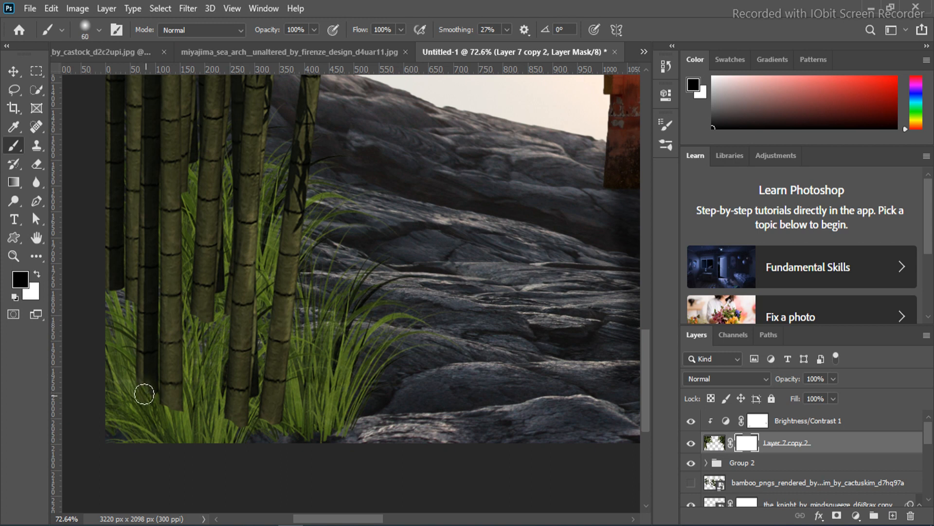
{"action": "left_click_drag", "start_coordinate": [227, 427], "coordinate": [229, 408]}
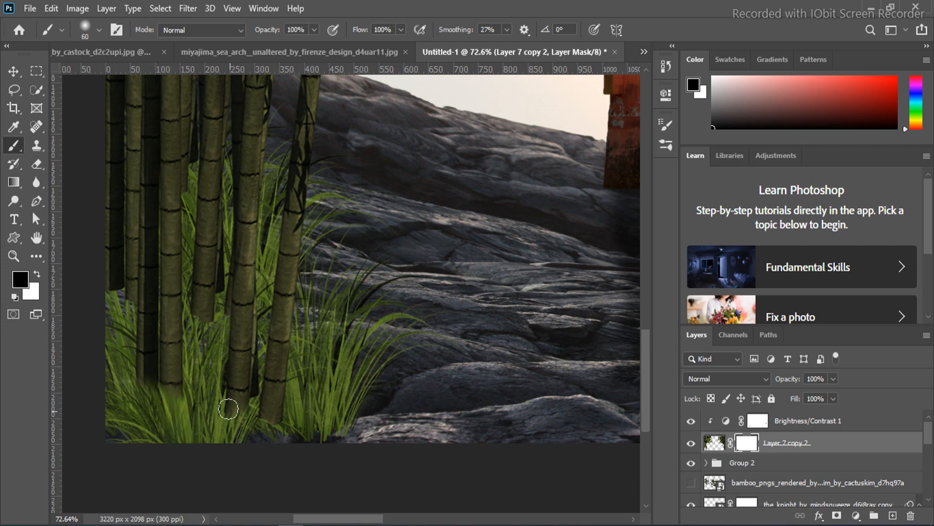
{"action": "left_click_drag", "start_coordinate": [111, 291], "coordinate": [109, 292]}
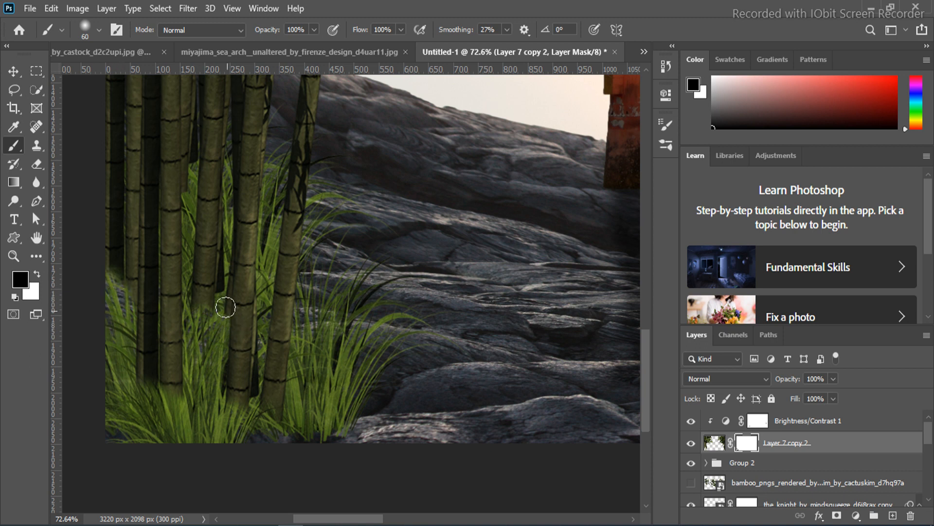
{"action": "key", "text": "bracketleft"}
{"action": "key", "text": "bracketleft"}
{"action": "key", "text": "bracketleft"}
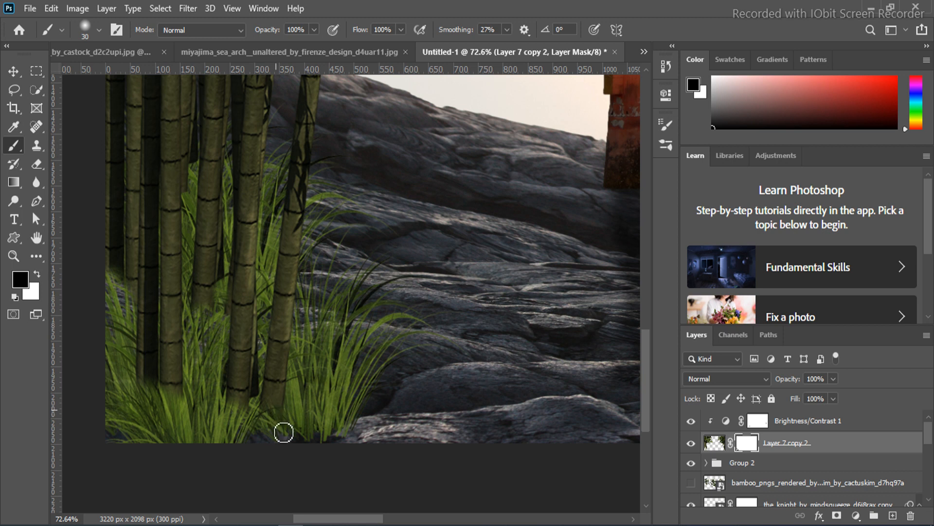
Fade the right-side bamboo stalk bases into the grass by painting black on the mask with the 30 px brush.
{"action": "scroll", "coordinate": [283, 432], "scroll_direction": "right", "scroll_amount": 10}
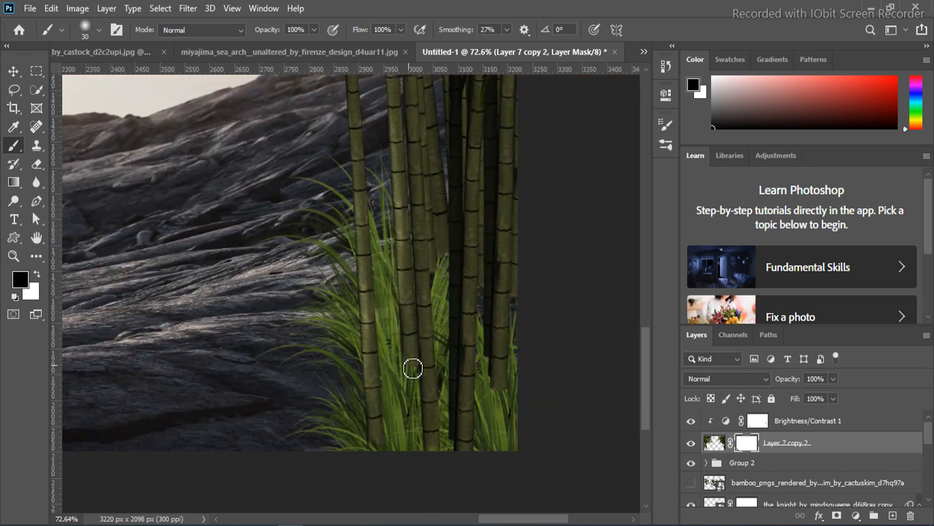
{"action": "left_click_drag", "start_coordinate": [418, 373], "coordinate": [408, 367]}
{"action": "mouse_move", "coordinate": [485, 400]}
{"action": "left_mouse_down"}
{"action": "mouse_move", "coordinate": [509, 411]}
{"action": "mouse_move", "coordinate": [504, 390]}
{"action": "mouse_move", "coordinate": [498, 421]}
{"action": "left_mouse_up"}
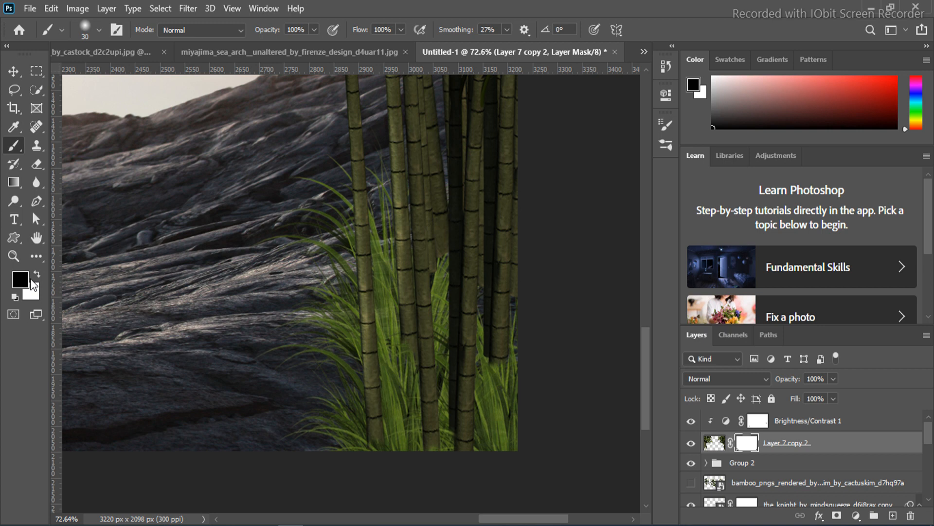
{"action": "key", "text": "z"}
{"action": "key", "text": "ctrl+0"}
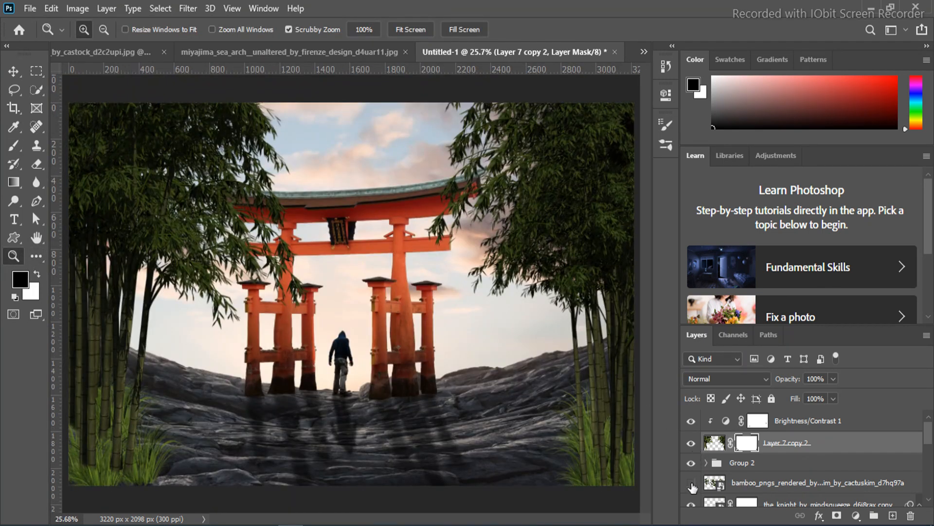
Darken the grass group with a clipped Brightness/Contrast adjustment layer set to Brightness -49.
{"action": "scroll", "coordinate": [744, 459], "scroll_direction": "down", "scroll_amount": 3}
{"action": "scroll", "coordinate": [725, 470], "scroll_direction": "up", "scroll_amount": 2}
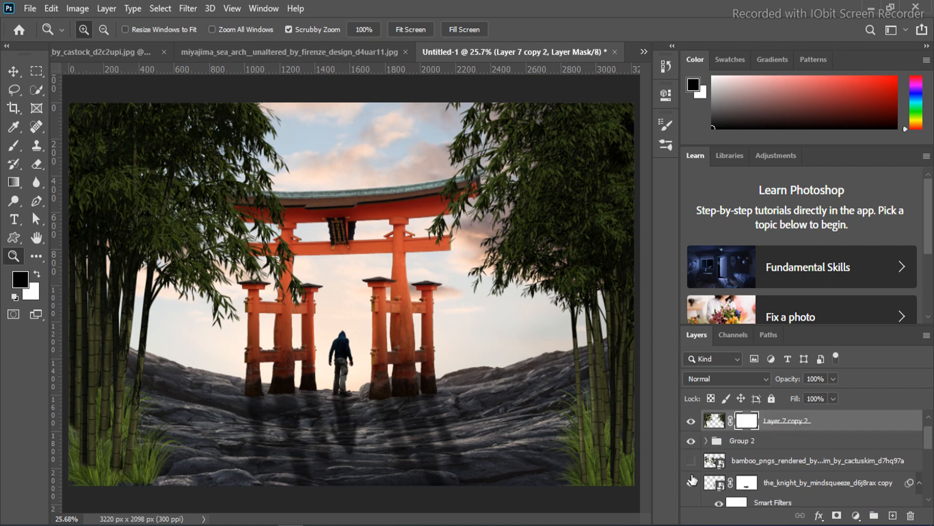
{"action": "left_click", "coordinate": [690, 483]}
{"action": "left_click", "coordinate": [690, 441]}
{"action": "left_click", "coordinate": [690, 441]}
{"action": "left_click", "coordinate": [745, 441]}
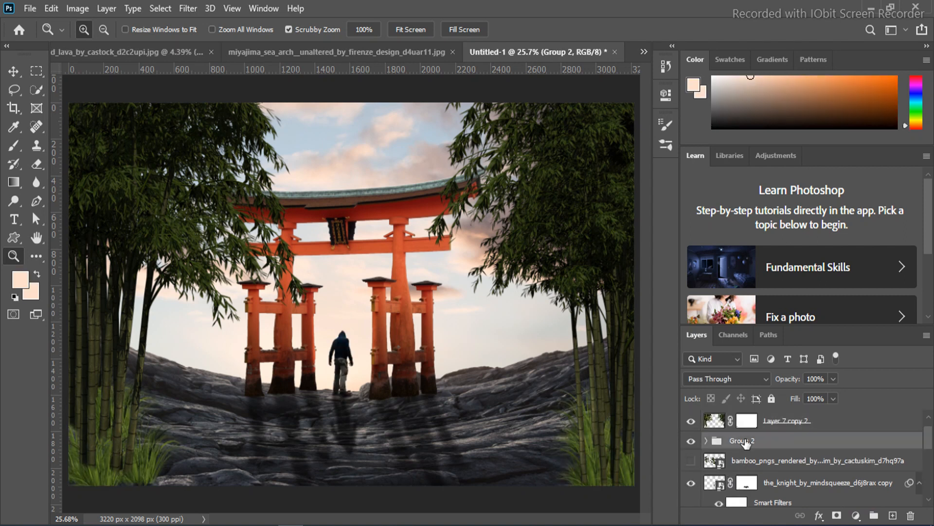
{"action": "left_click", "coordinate": [855, 516]}
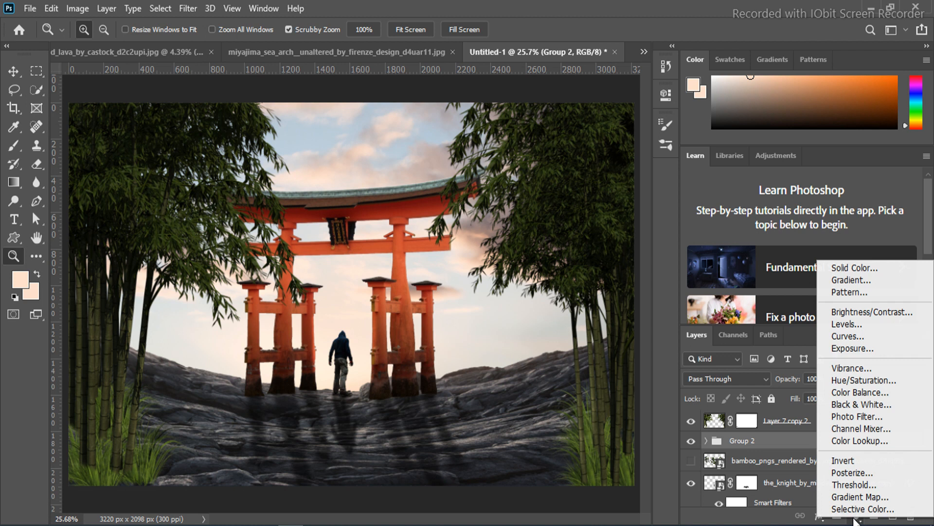
{"action": "left_click", "coordinate": [847, 313]}
{"action": "key", "text": "ctrl+alt+g"}
{"action": "left_click_drag", "start_coordinate": [549, 176], "coordinate": [524, 174]}
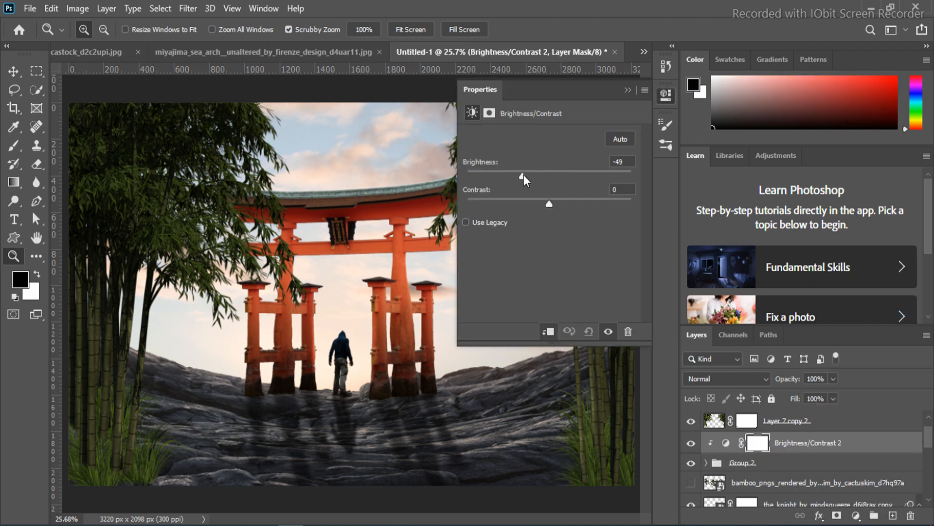
{"action": "left_click", "coordinate": [629, 91]}
Create a new layer at the top of the stack and fill it with the merged composite using Apply Image.
{"action": "left_click_drag", "start_coordinate": [395, 219], "coordinate": [377, 191]}
{"action": "scroll", "coordinate": [765, 470], "scroll_direction": "up", "scroll_amount": 1}
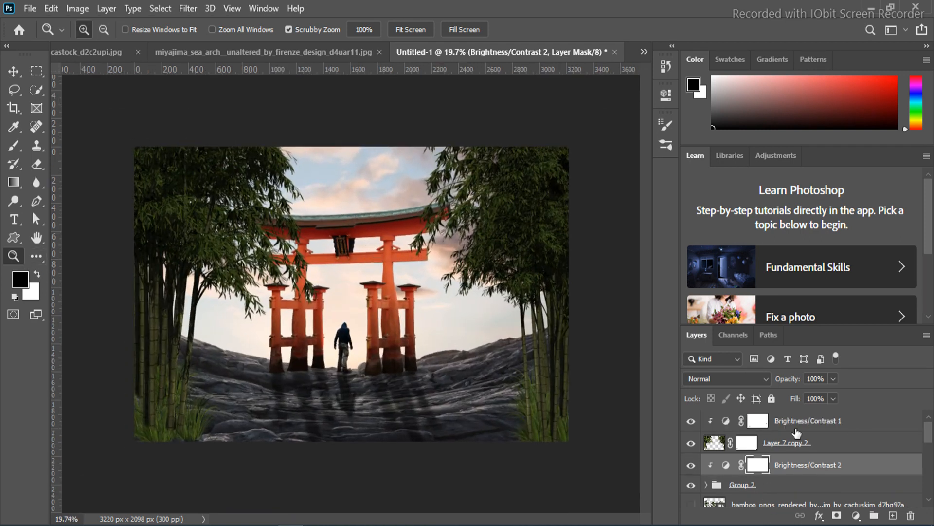
{"action": "left_click", "coordinate": [818, 422]}
{"action": "left_click", "coordinate": [892, 515]}
{"action": "left_click", "coordinate": [78, 8]}
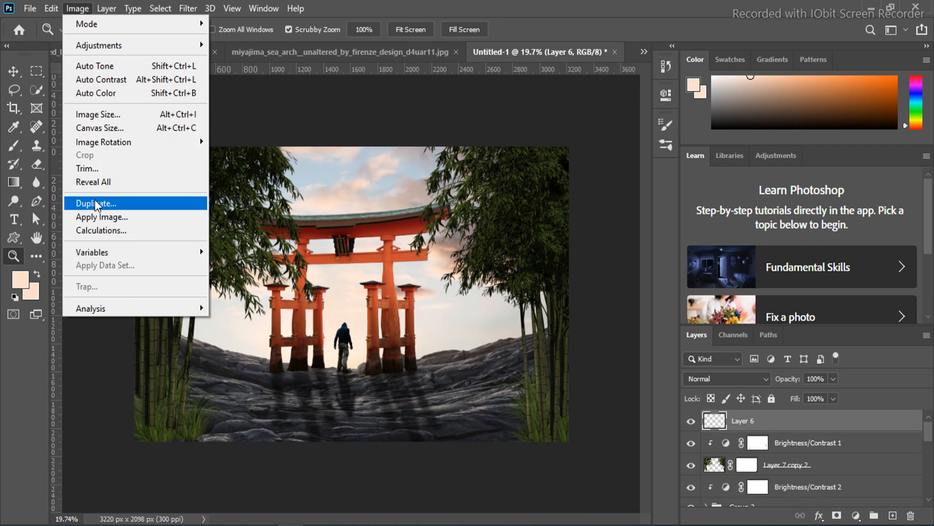
{"action": "left_click", "coordinate": [98, 217]}
Start the Camera Raw Filter on the merged layer and set Exposure to +0.10.
{"action": "left_click", "coordinate": [195, 15]}
{"action": "left_click", "coordinate": [207, 92]}
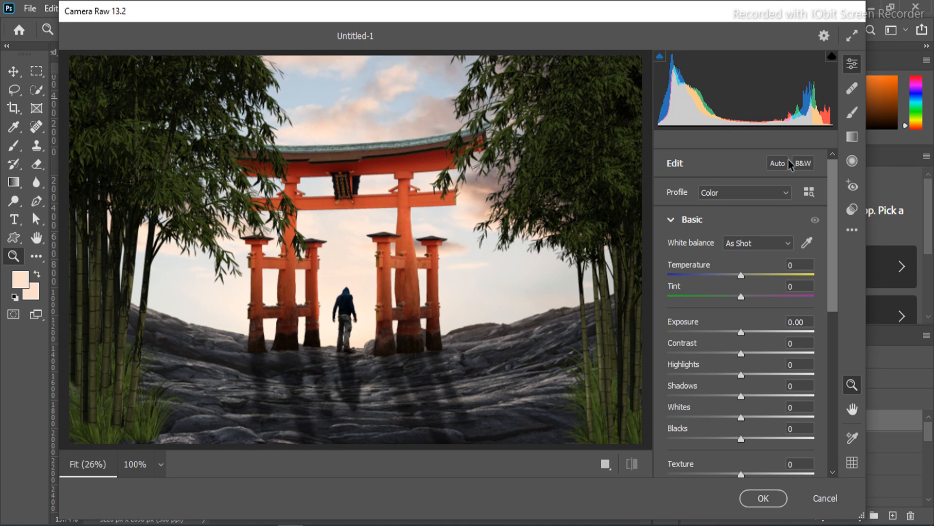
{"action": "left_click_drag", "start_coordinate": [598, 21], "coordinate": [580, 13]}
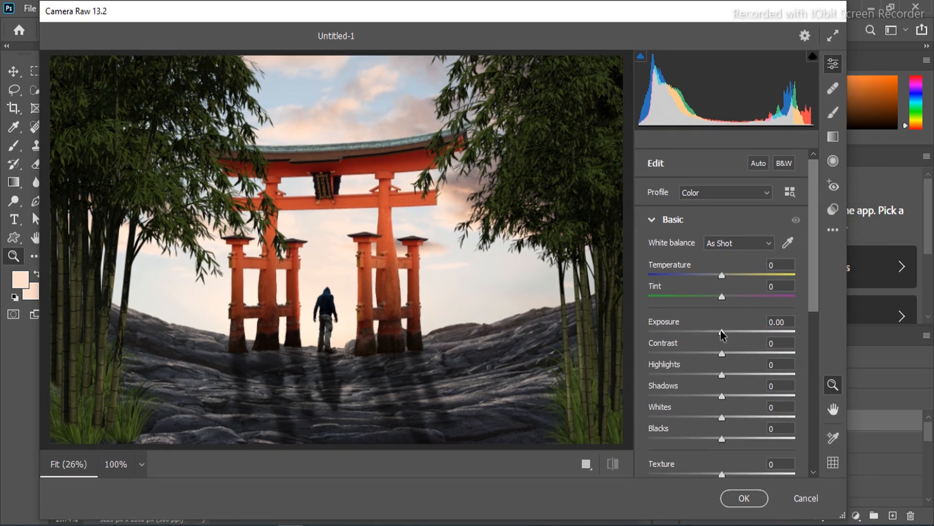
{"action": "left_click_drag", "start_coordinate": [723, 334], "coordinate": [726, 335]}
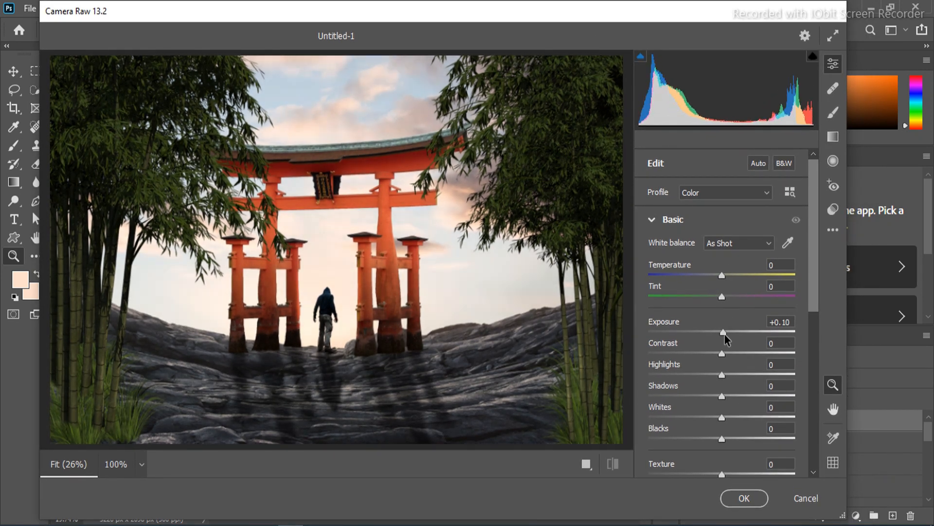
Slightly lower the Shadows luminance in the Camera Raw color grading settings.
{"action": "left_click", "coordinate": [654, 220]}
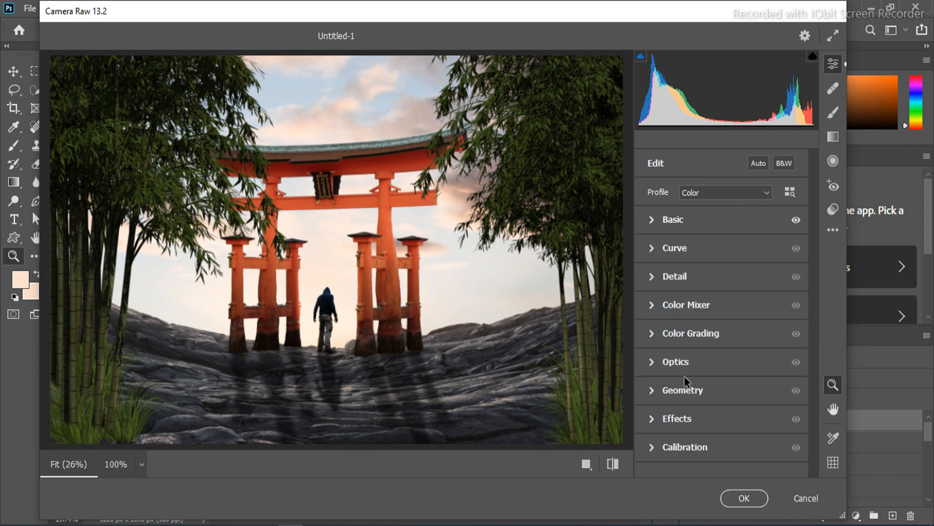
{"action": "left_click", "coordinate": [652, 363]}
{"action": "left_click", "coordinate": [653, 365]}
{"action": "left_click", "coordinate": [654, 332]}
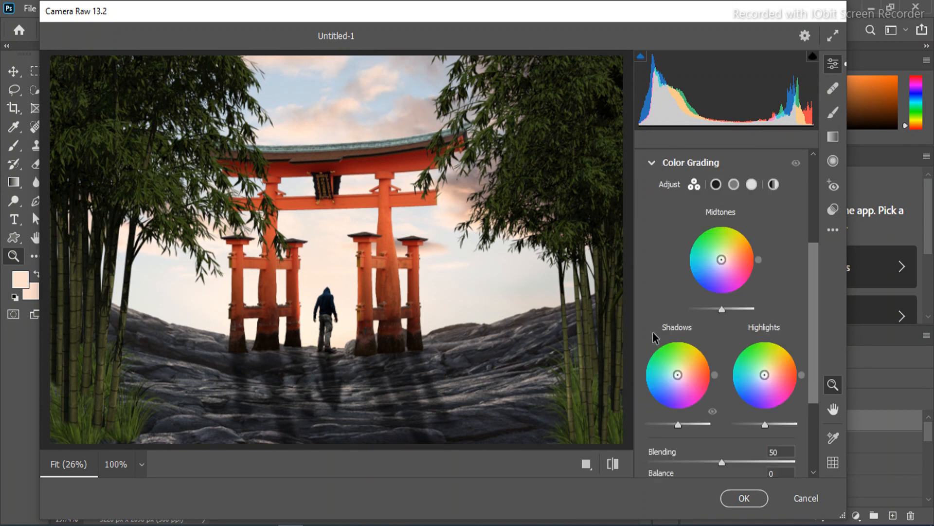
{"action": "left_click_drag", "start_coordinate": [689, 426], "coordinate": [675, 428]}
{"action": "left_click", "coordinate": [650, 163]}
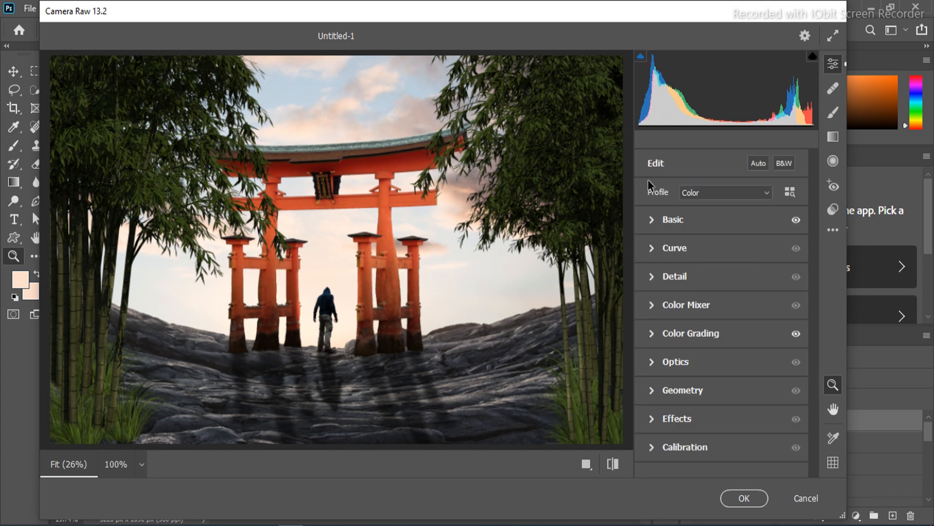
{"action": "left_click", "coordinate": [116, 463]}
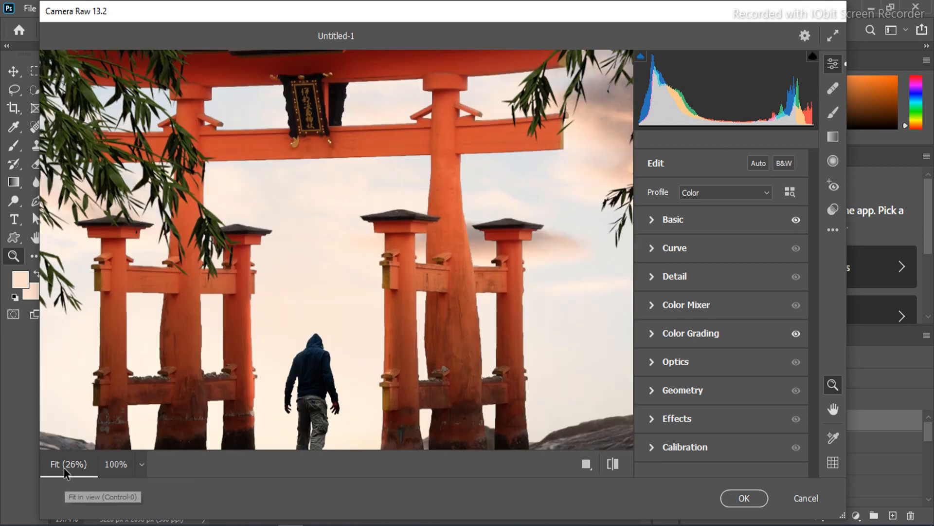
{"action": "left_click", "coordinate": [65, 470]}
{"action": "left_click", "coordinate": [142, 465]}
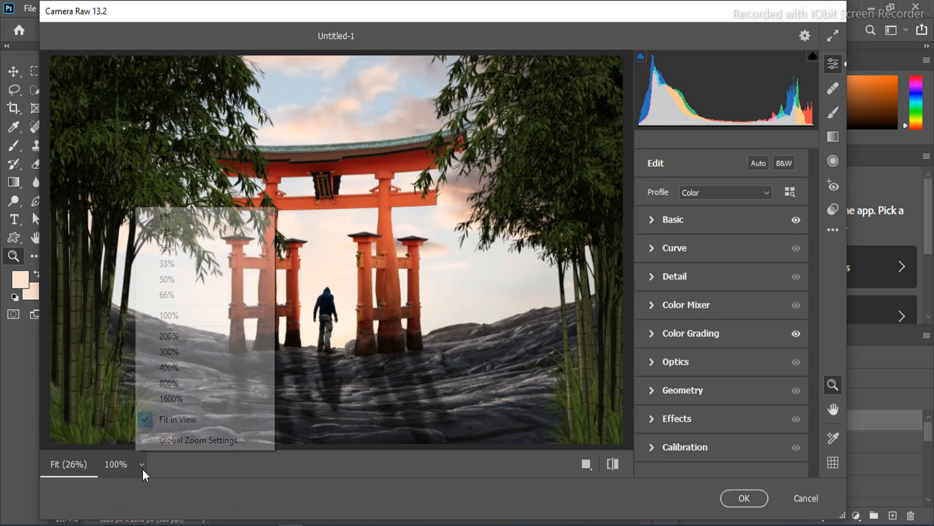
{"action": "key", "text": "Escape"}
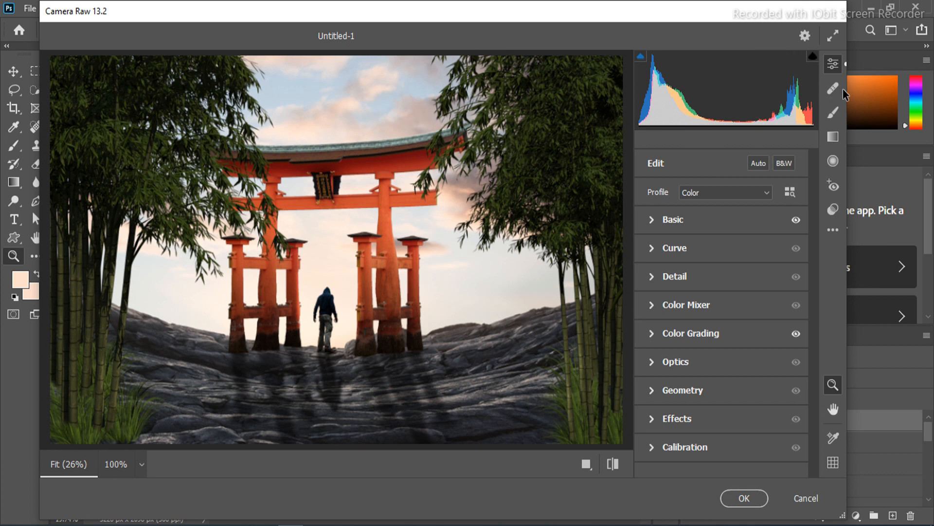
Darken the rocky foreground and grass by painting over them with the Camera Raw adjustment brush at size 30 and Exposure -0.80.
{"action": "left_click", "coordinate": [832, 113]}
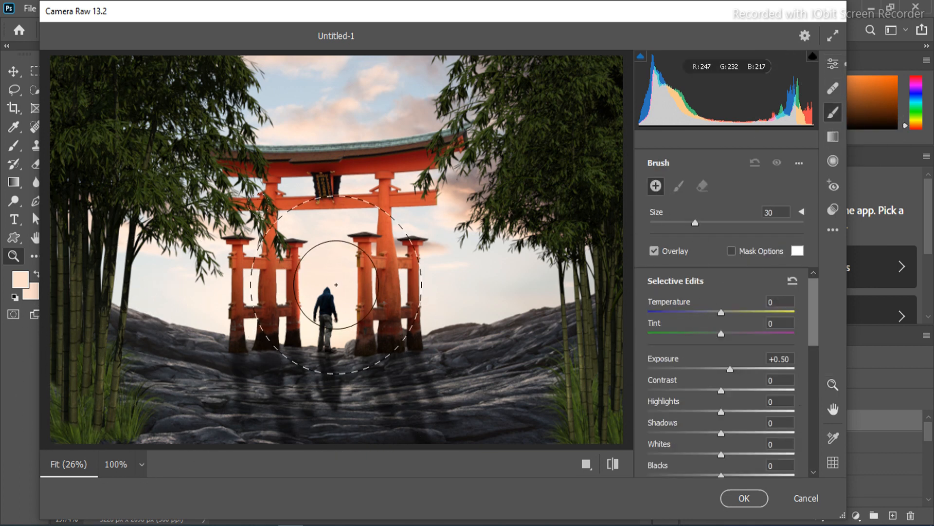
{"action": "left_click_drag", "start_coordinate": [105, 416], "coordinate": [511, 467]}
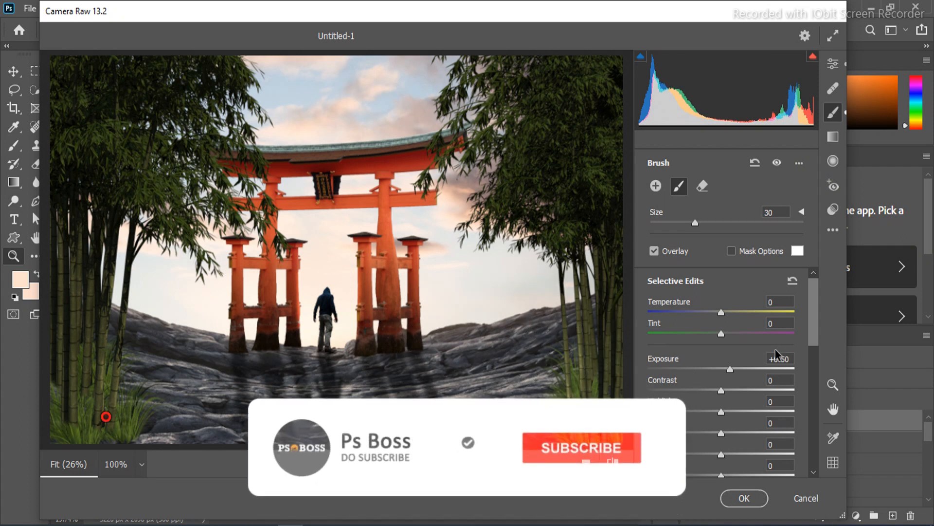
{"action": "left_click_drag", "start_coordinate": [730, 368], "coordinate": [708, 371]}
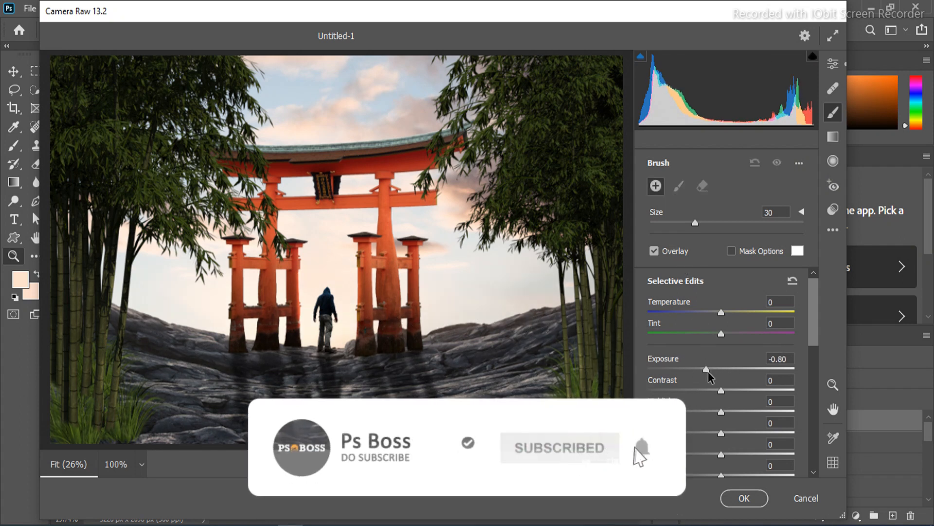
{"action": "left_click_drag", "start_coordinate": [557, 395], "coordinate": [12, 446]}
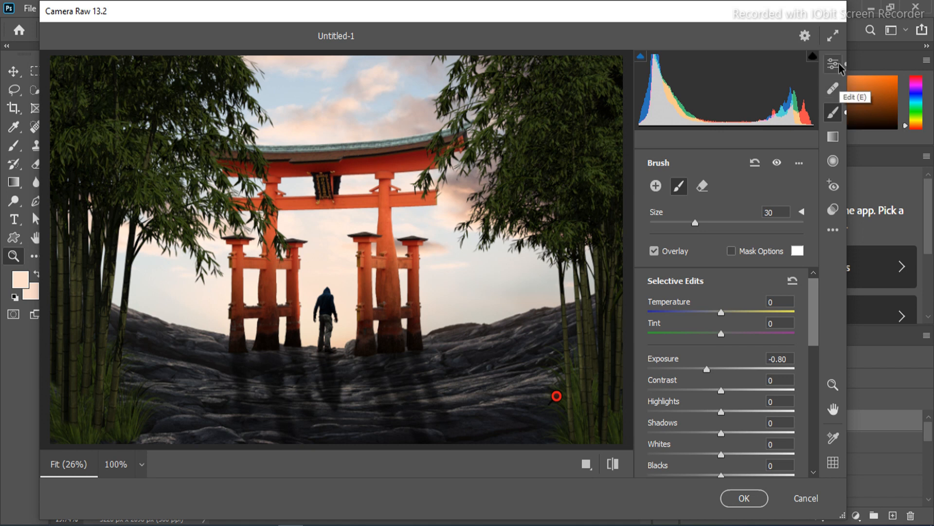
Add a graduated filter with Exposure -0.80 and position it over the bamboo on the image's left side.
{"action": "left_click", "coordinate": [833, 136]}
{"action": "left_click_drag", "start_coordinate": [276, 177], "coordinate": [396, 228]}
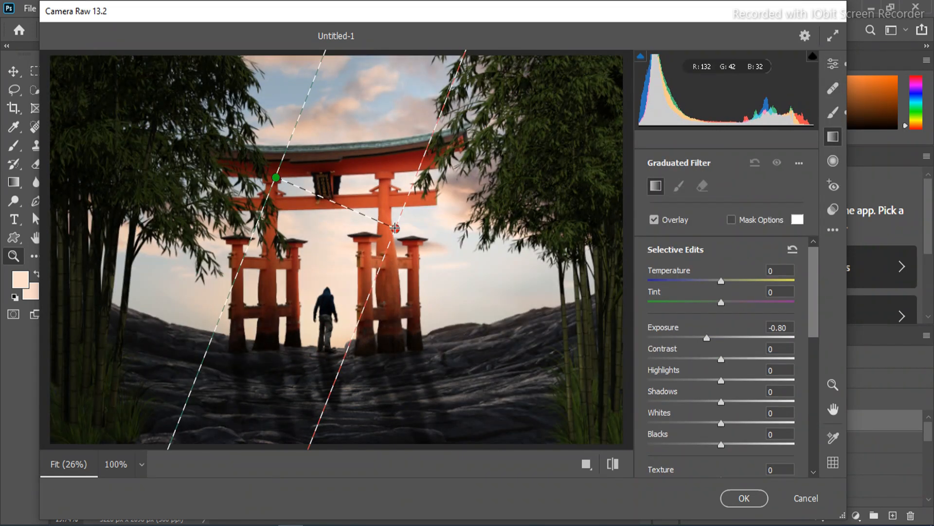
{"action": "left_click_drag", "start_coordinate": [281, 177], "coordinate": [121, 151]}
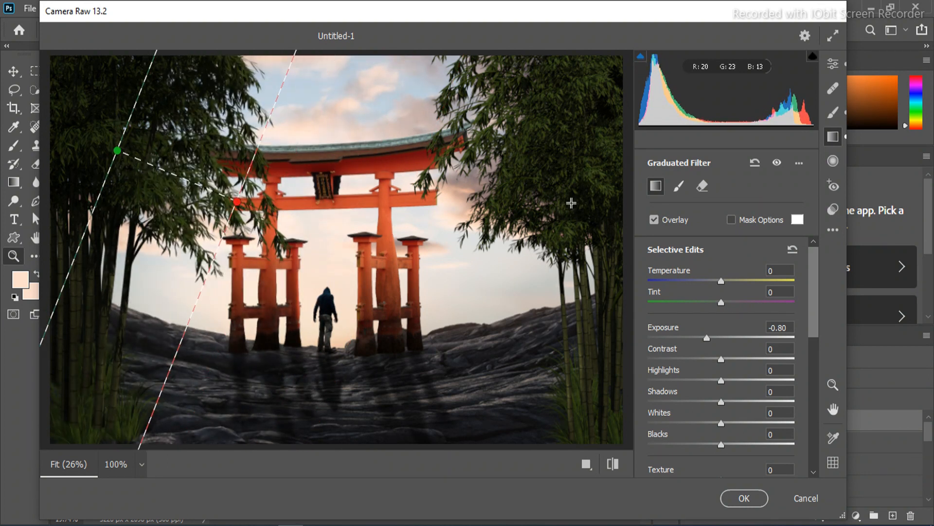
Add a second graduated filter over the right bamboo, set the left filter's Exposure to -1.10, and apply the Camera Raw edits.
{"action": "left_click_drag", "start_coordinate": [626, 238], "coordinate": [522, 219]}
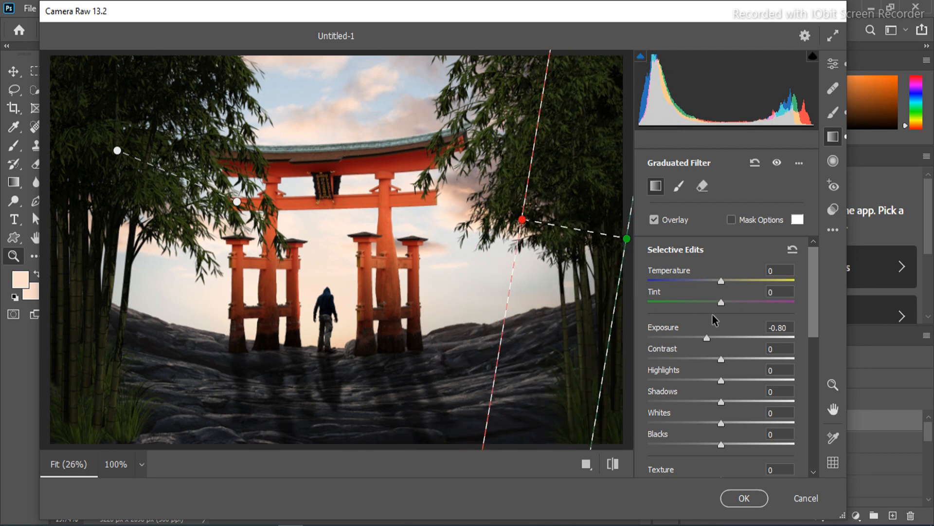
{"action": "left_click_drag", "start_coordinate": [703, 340], "coordinate": [701, 338]}
{"action": "left_click", "coordinate": [117, 150]}
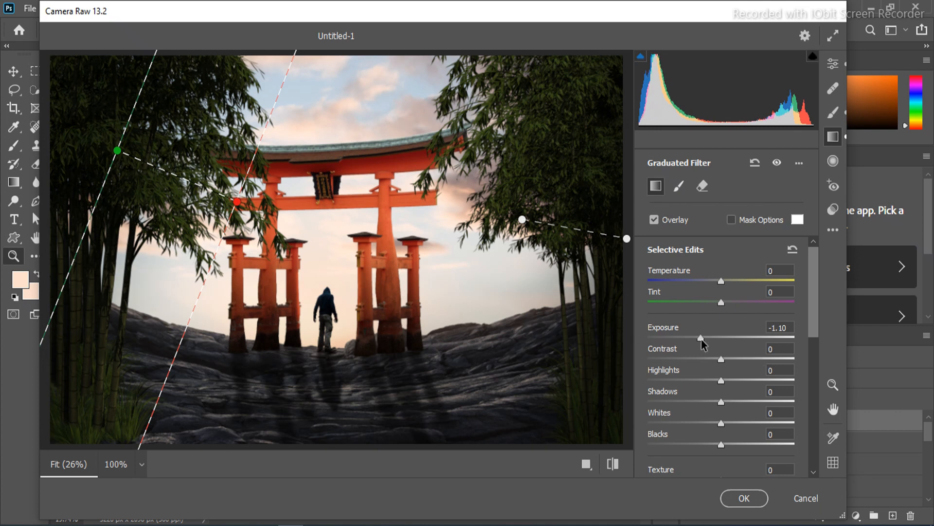
{"action": "left_click", "coordinate": [743, 498]}
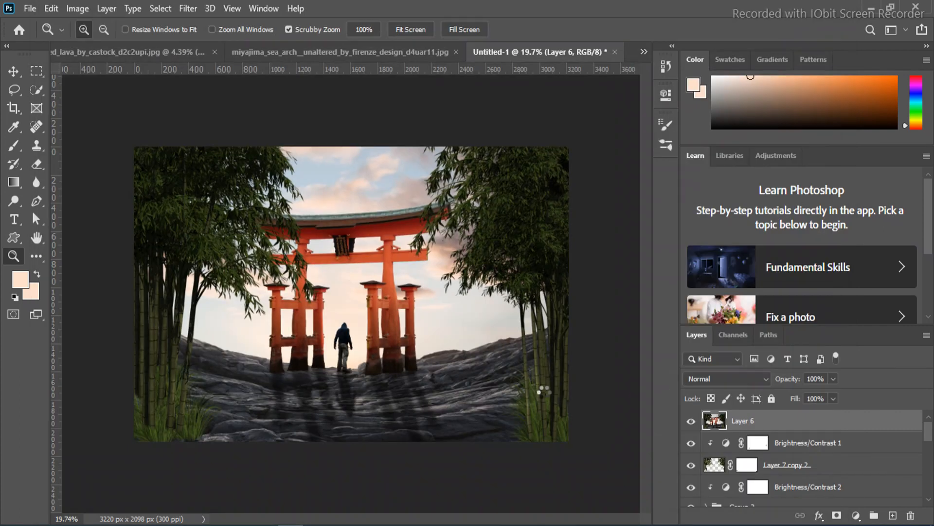
{"action": "key", "text": "ctrl+0"}
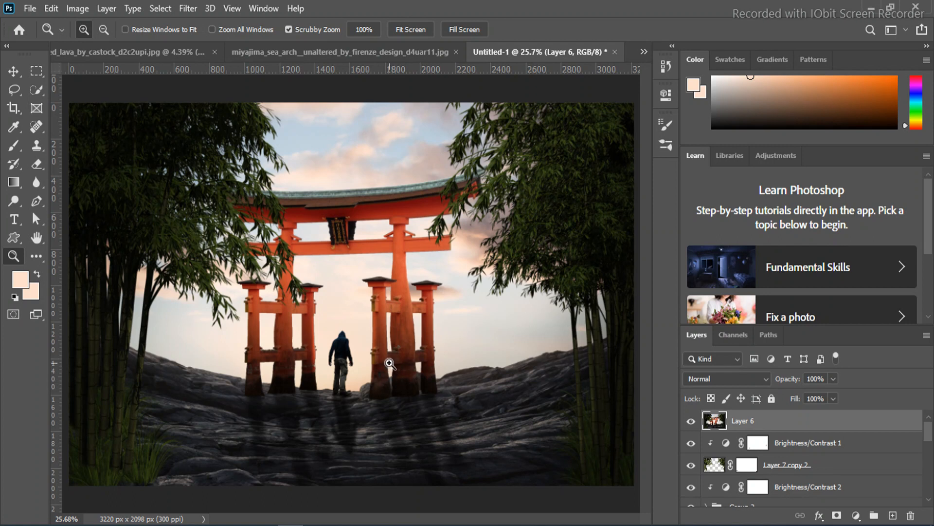
Start the Nik Collection Color Efex Pro 4 filter on the merged layer and set the Cross Processing Strength to 19%.
{"action": "left_click", "coordinate": [188, 9]}
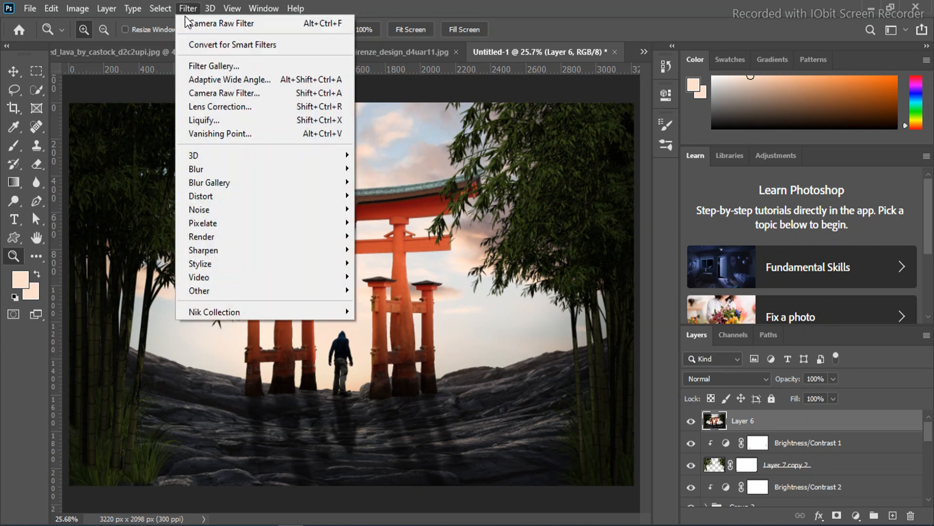
{"action": "mouse_move", "coordinate": [224, 312]}
{"action": "left_click", "coordinate": [428, 325]}
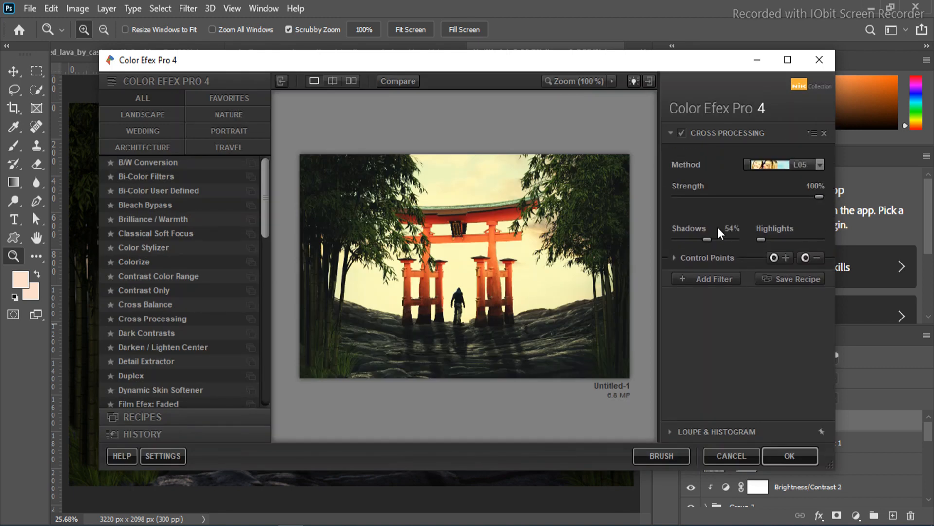
{"action": "left_click_drag", "start_coordinate": [822, 197], "coordinate": [703, 197]}
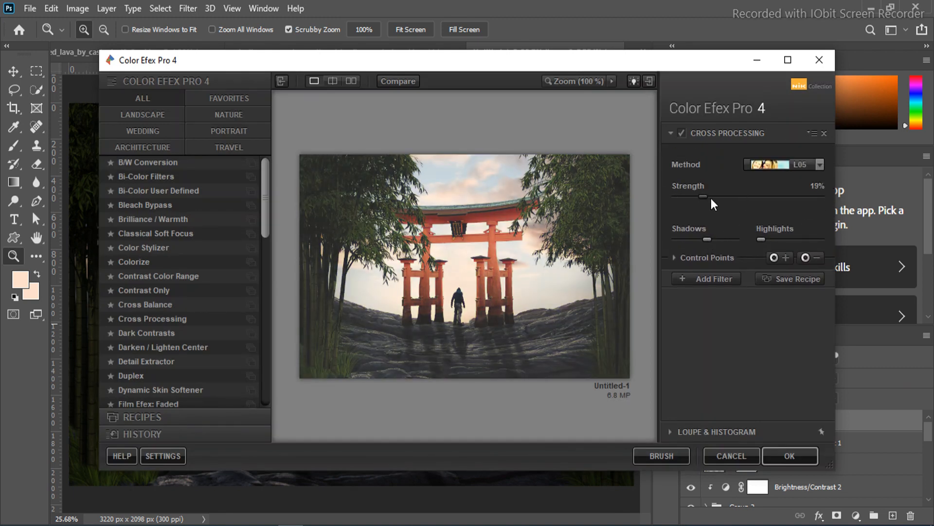
Change the Cross Processing method to Y06, increase its Strength, reduce its Shadows, and apply the filter.
{"action": "left_click", "coordinate": [774, 166]}
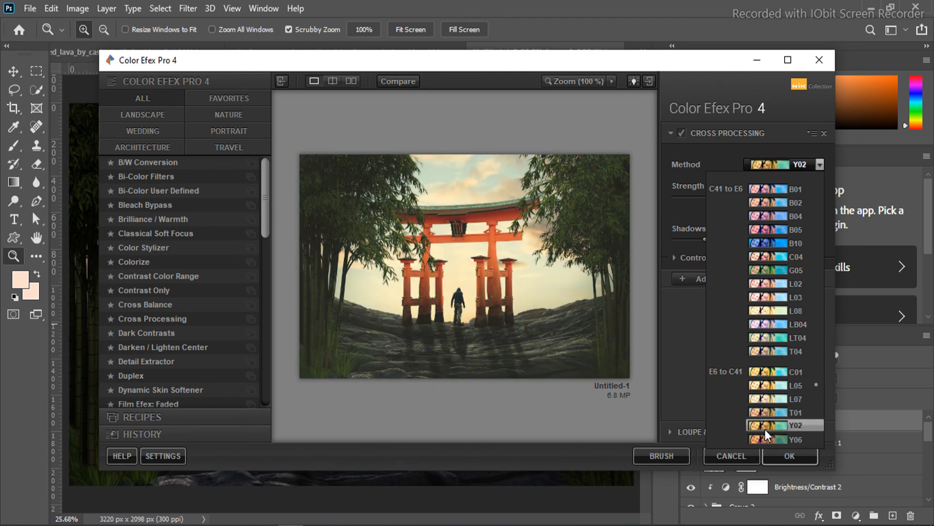
{"action": "left_click", "coordinate": [769, 439]}
{"action": "left_click_drag", "start_coordinate": [704, 239], "coordinate": [688, 238]}
{"action": "left_click_drag", "start_coordinate": [752, 197], "coordinate": [781, 201]}
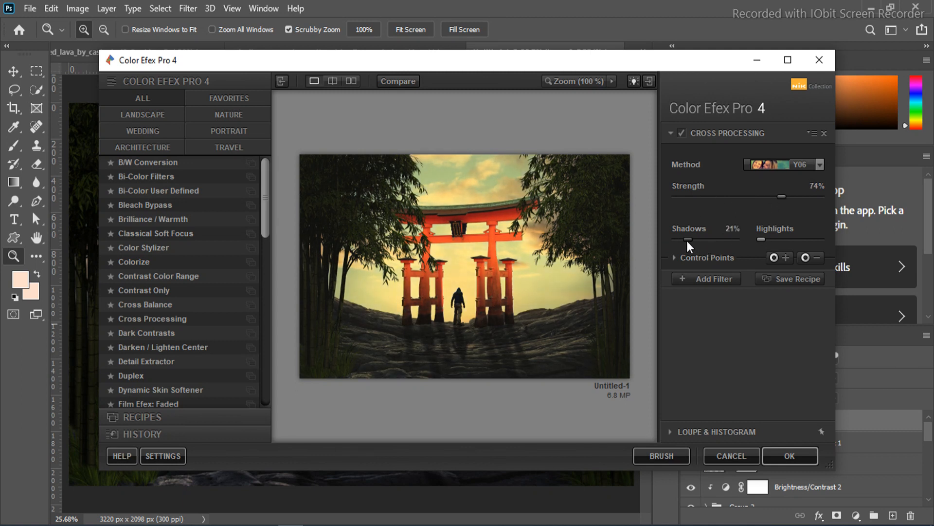
{"action": "left_click_drag", "start_coordinate": [675, 237], "coordinate": [691, 238]}
{"action": "left_click_drag", "start_coordinate": [781, 197], "coordinate": [764, 196]}
{"action": "left_click", "coordinate": [783, 456]}
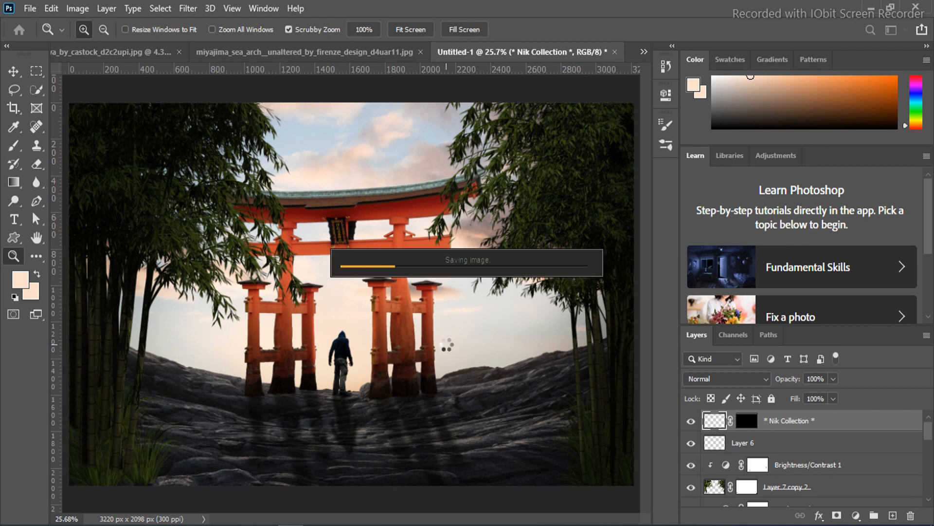
{"action": "left_click_drag", "start_coordinate": [392, 402], "coordinate": [441, 403]}
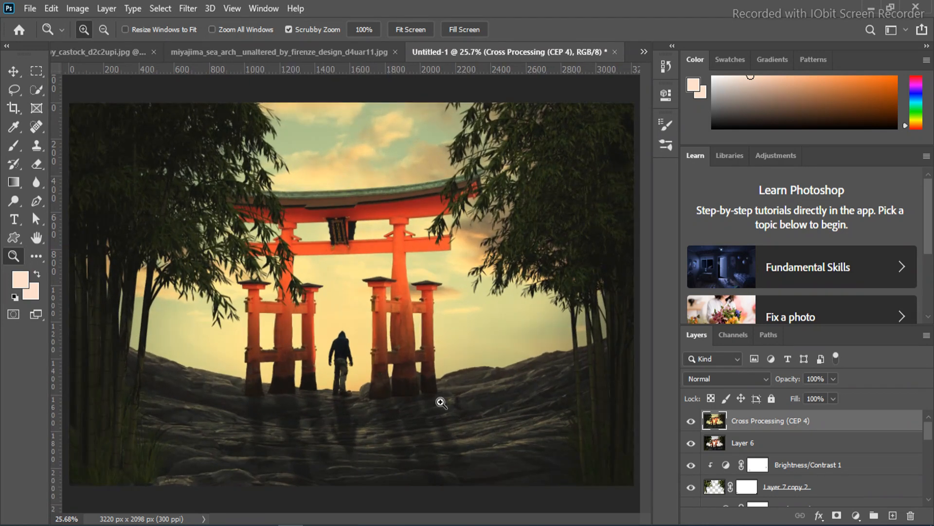
Brighten the Cross Processing layer with a Brightness/Contrast adjustment set to Brightness 32.
{"action": "left_click", "coordinate": [77, 8]}
{"action": "mouse_move", "coordinate": [94, 42]}
{"action": "left_click", "coordinate": [234, 46]}
{"action": "left_click_drag", "start_coordinate": [658, 174], "coordinate": [672, 177]}
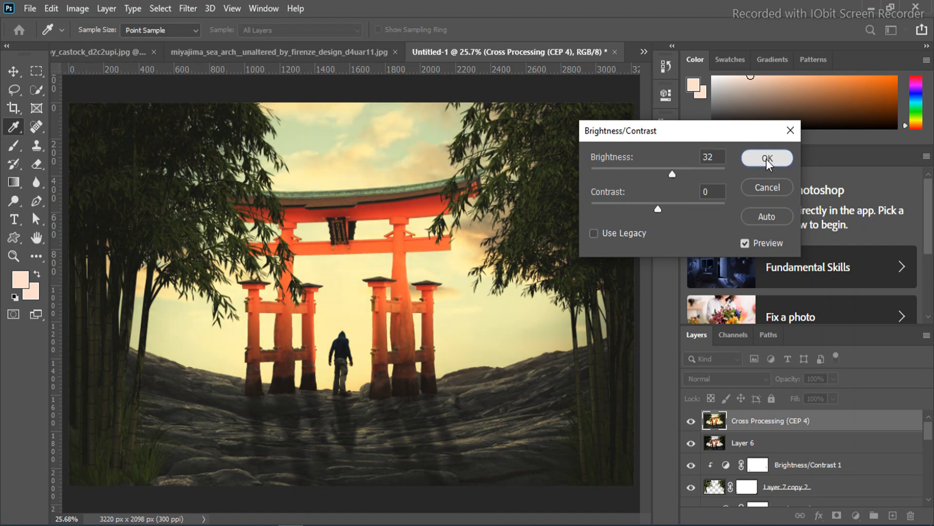
{"action": "left_click", "coordinate": [768, 158]}
{"action": "key", "text": "z"}
{"action": "scroll", "coordinate": [423, 322], "scroll_direction": "down", "scroll_amount": 5}
{"action": "key", "text": "ctrl+0"}
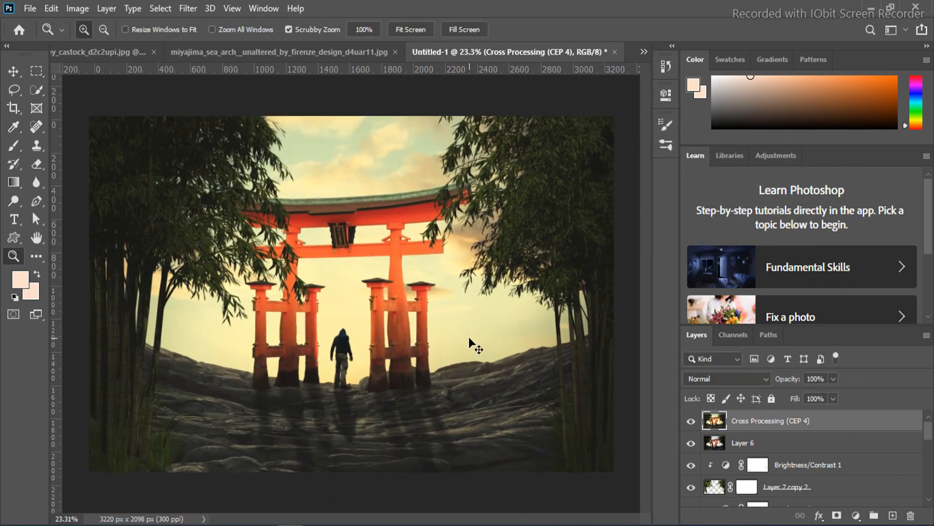